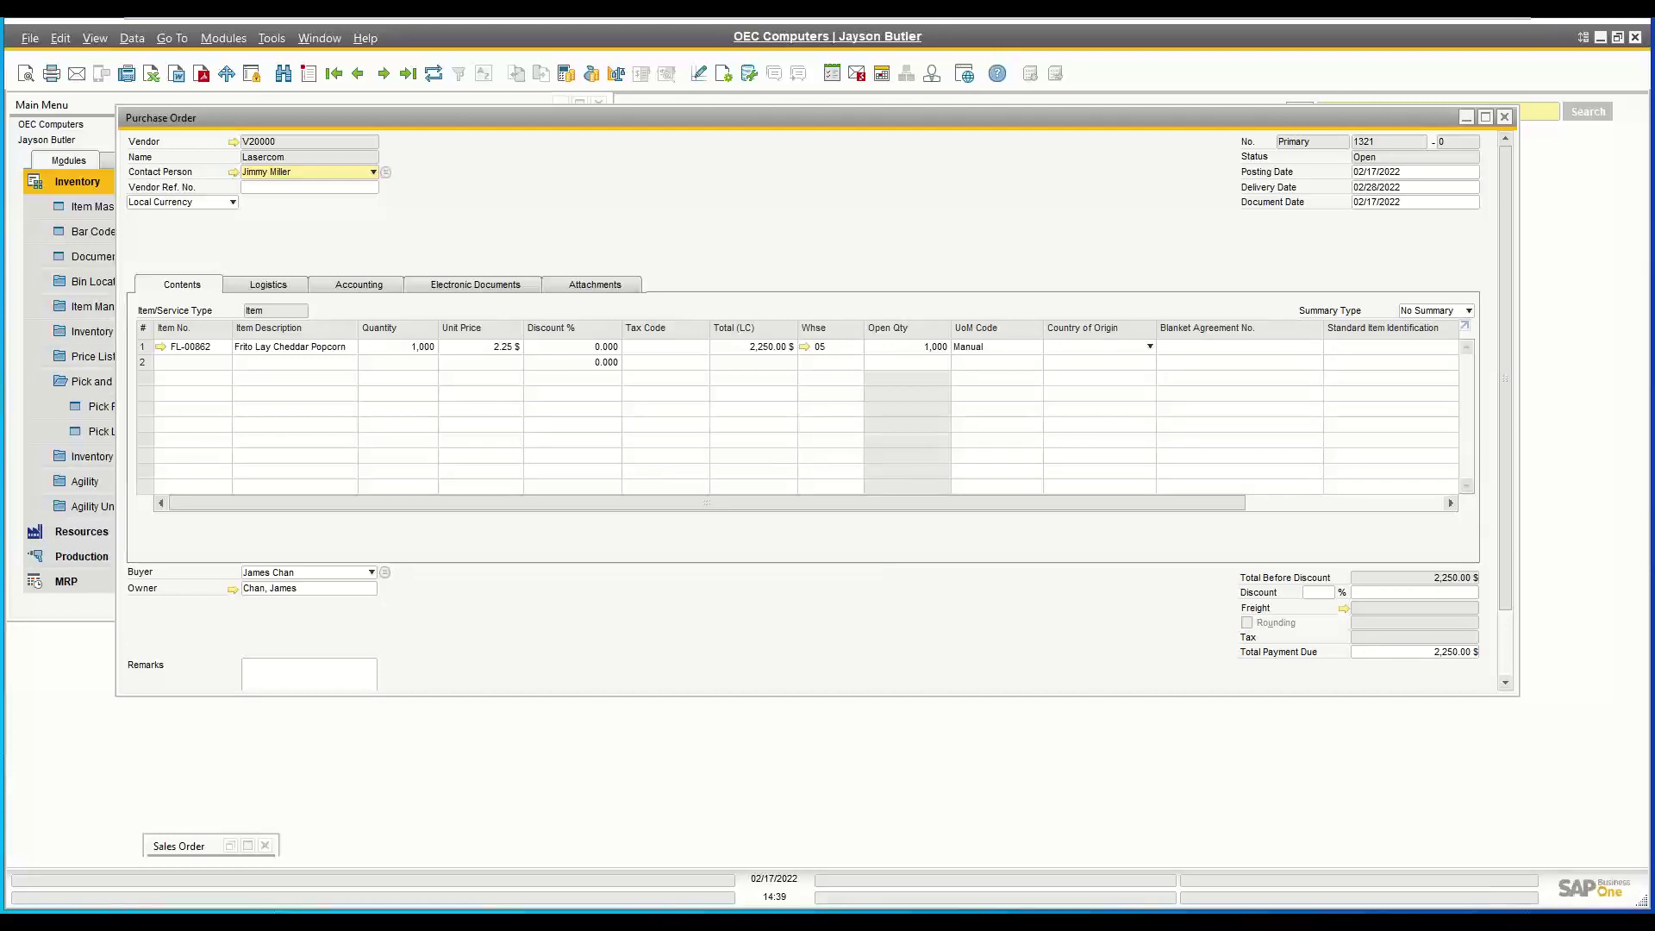
- Switch to Agility 360 on the Zebra handheld and open a blank Goods Receipt PO form
key("alt+Tab")
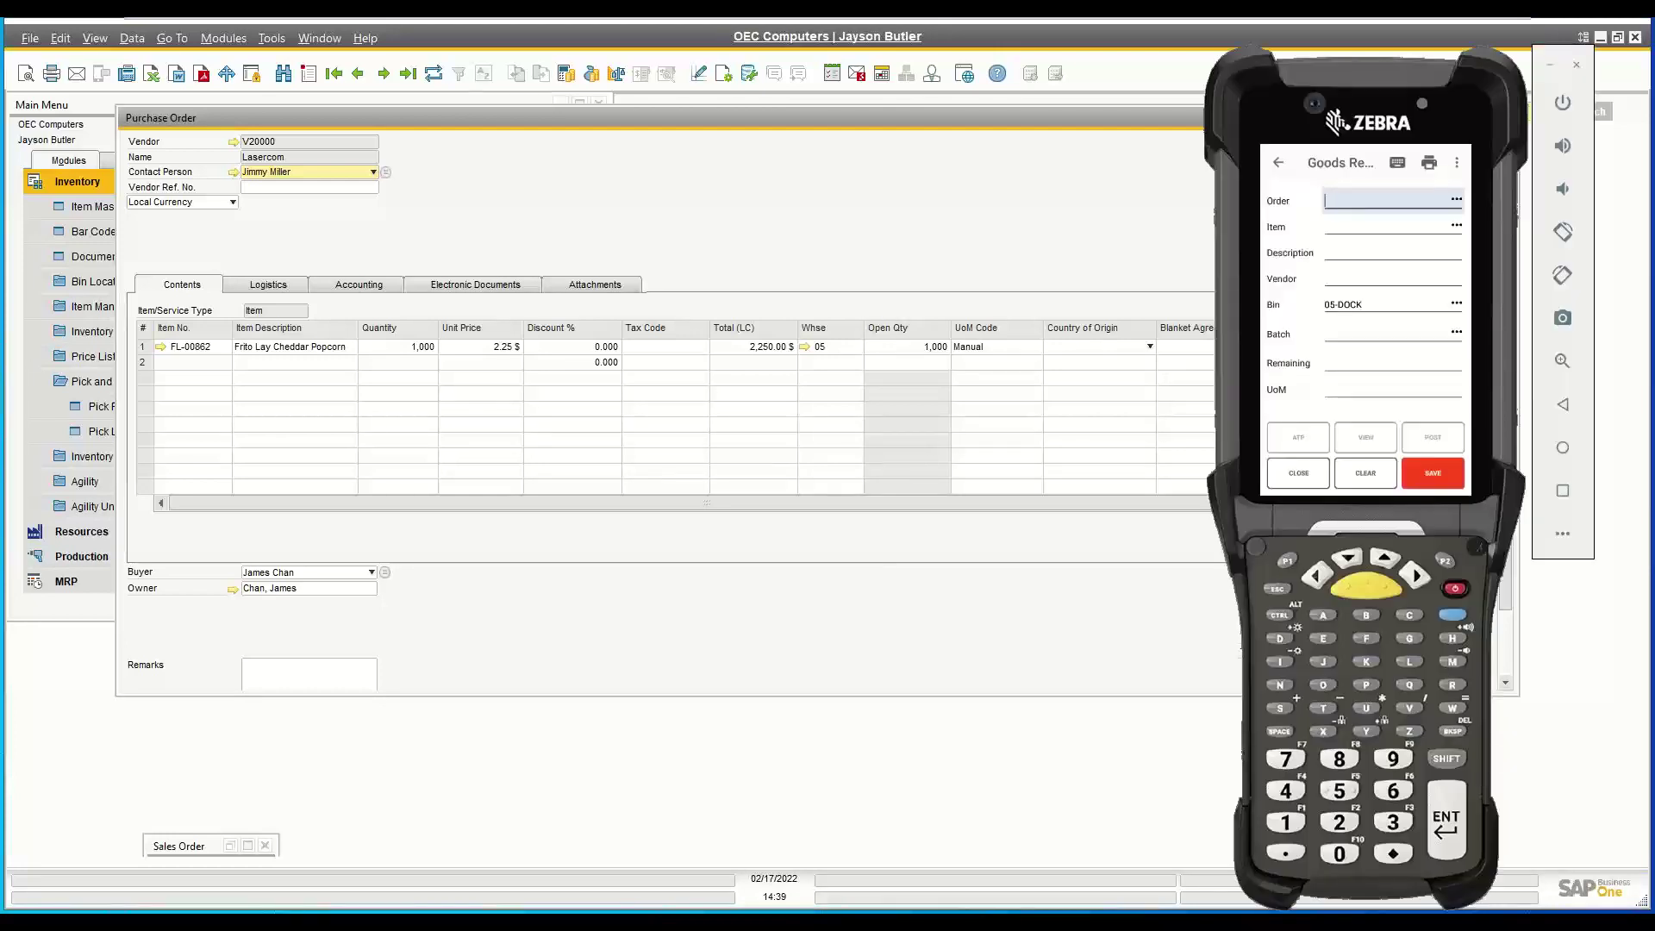
left_click(1281, 164)
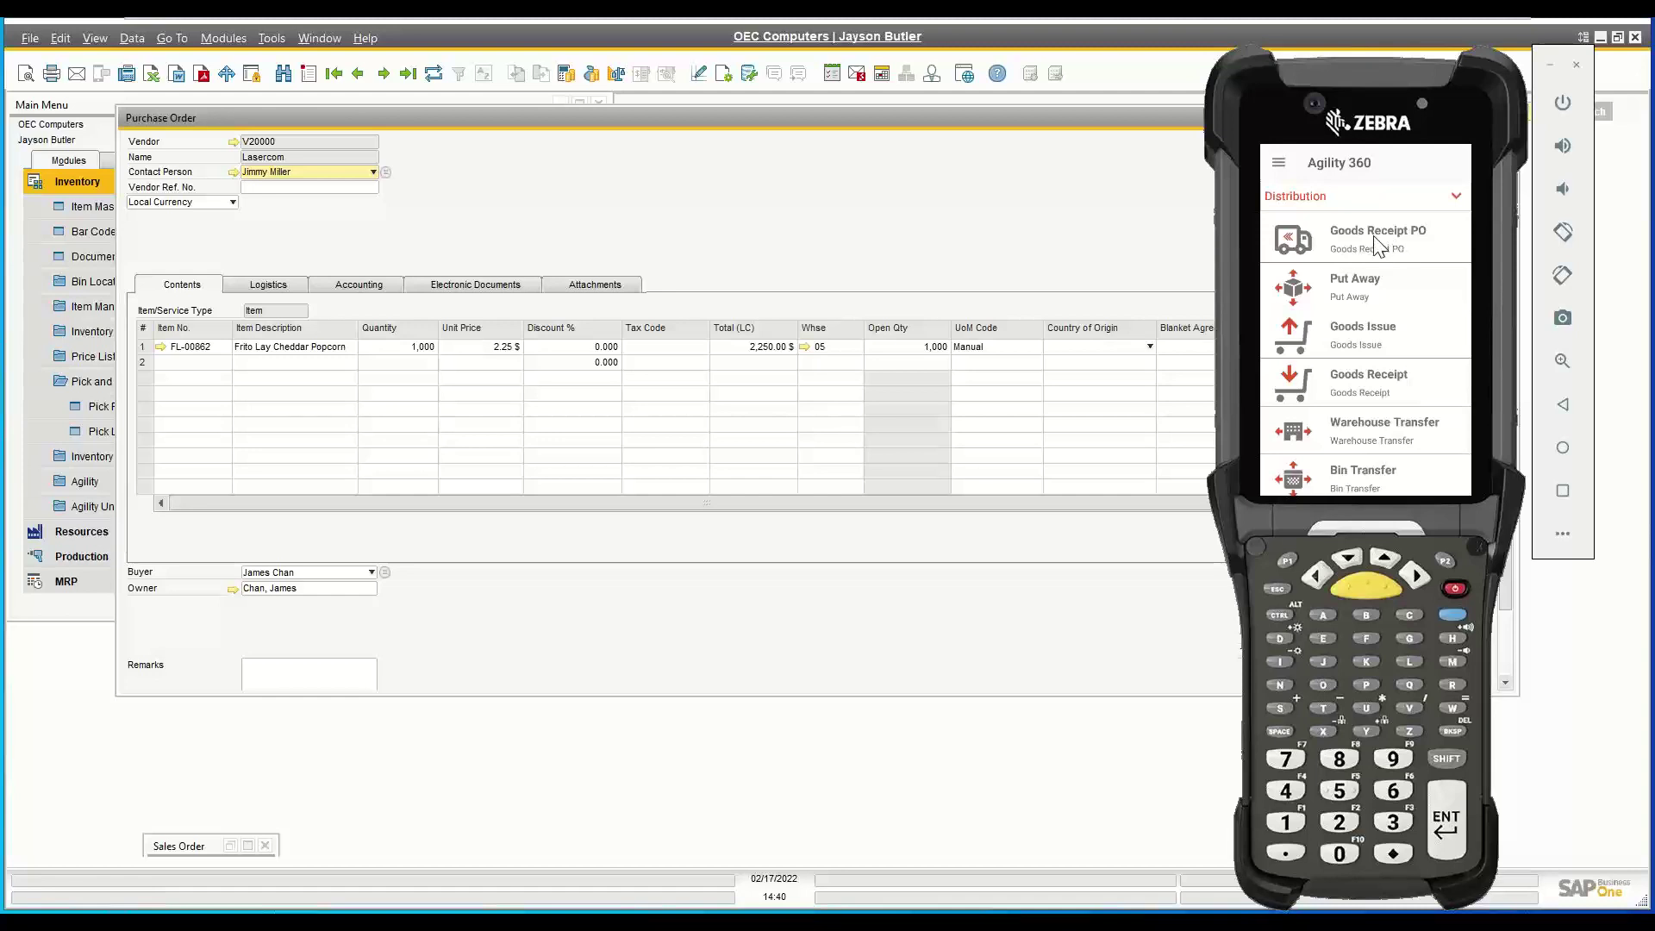
left_click(1004, 242)
left_click(1377, 239)
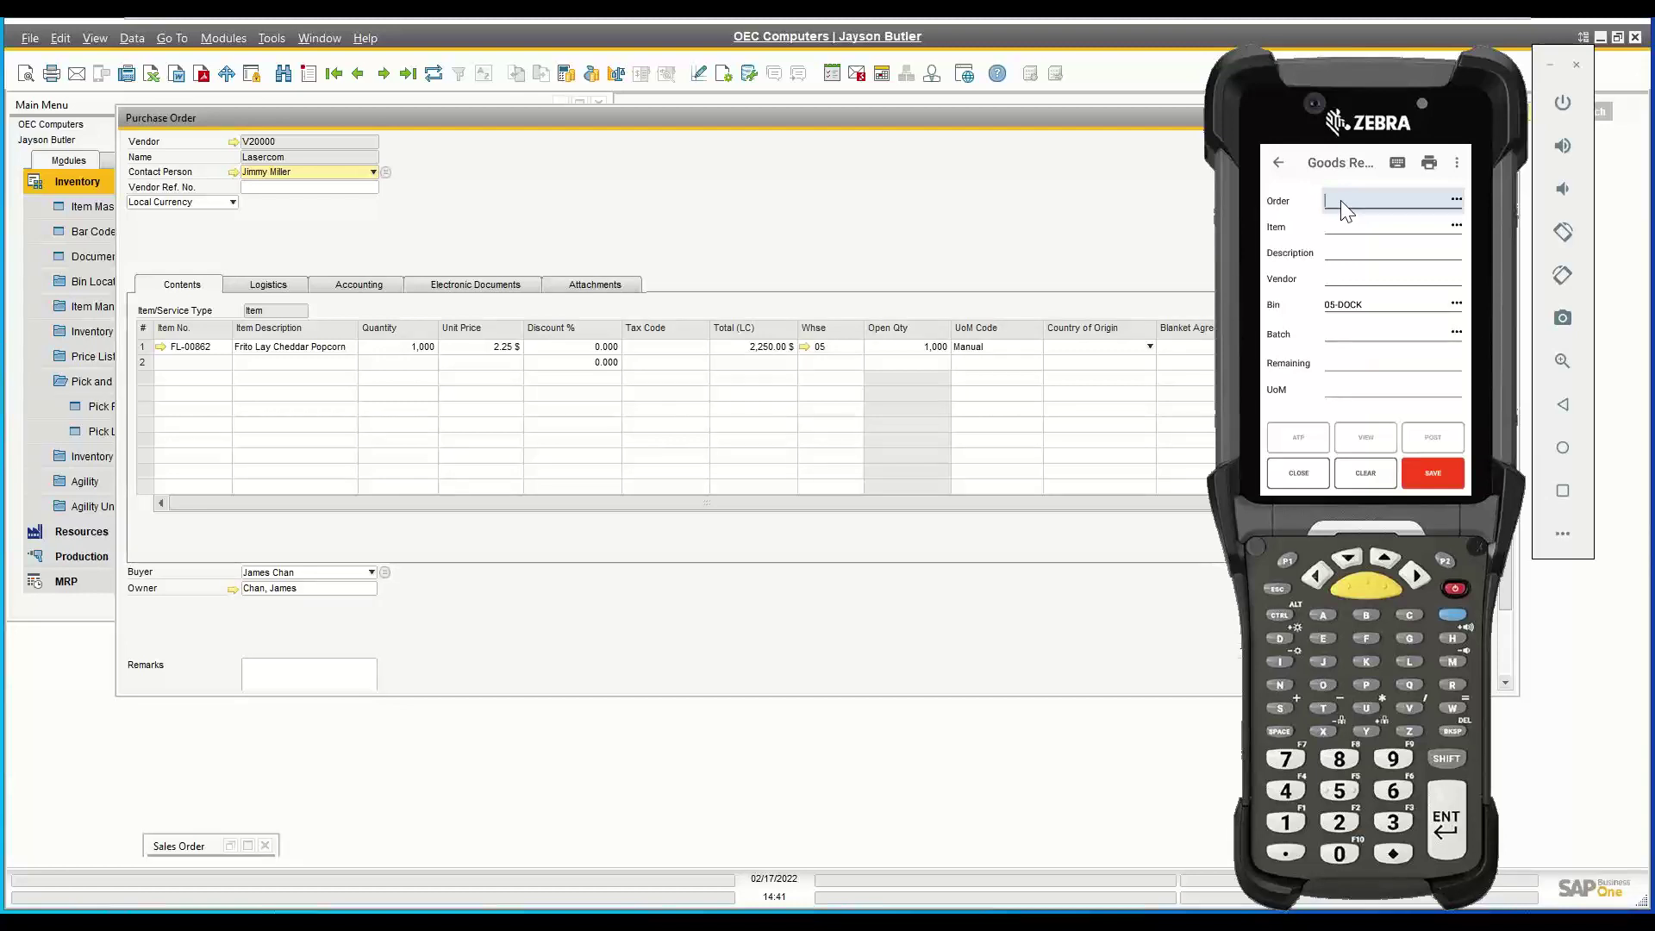
type("1321")
key("Return")
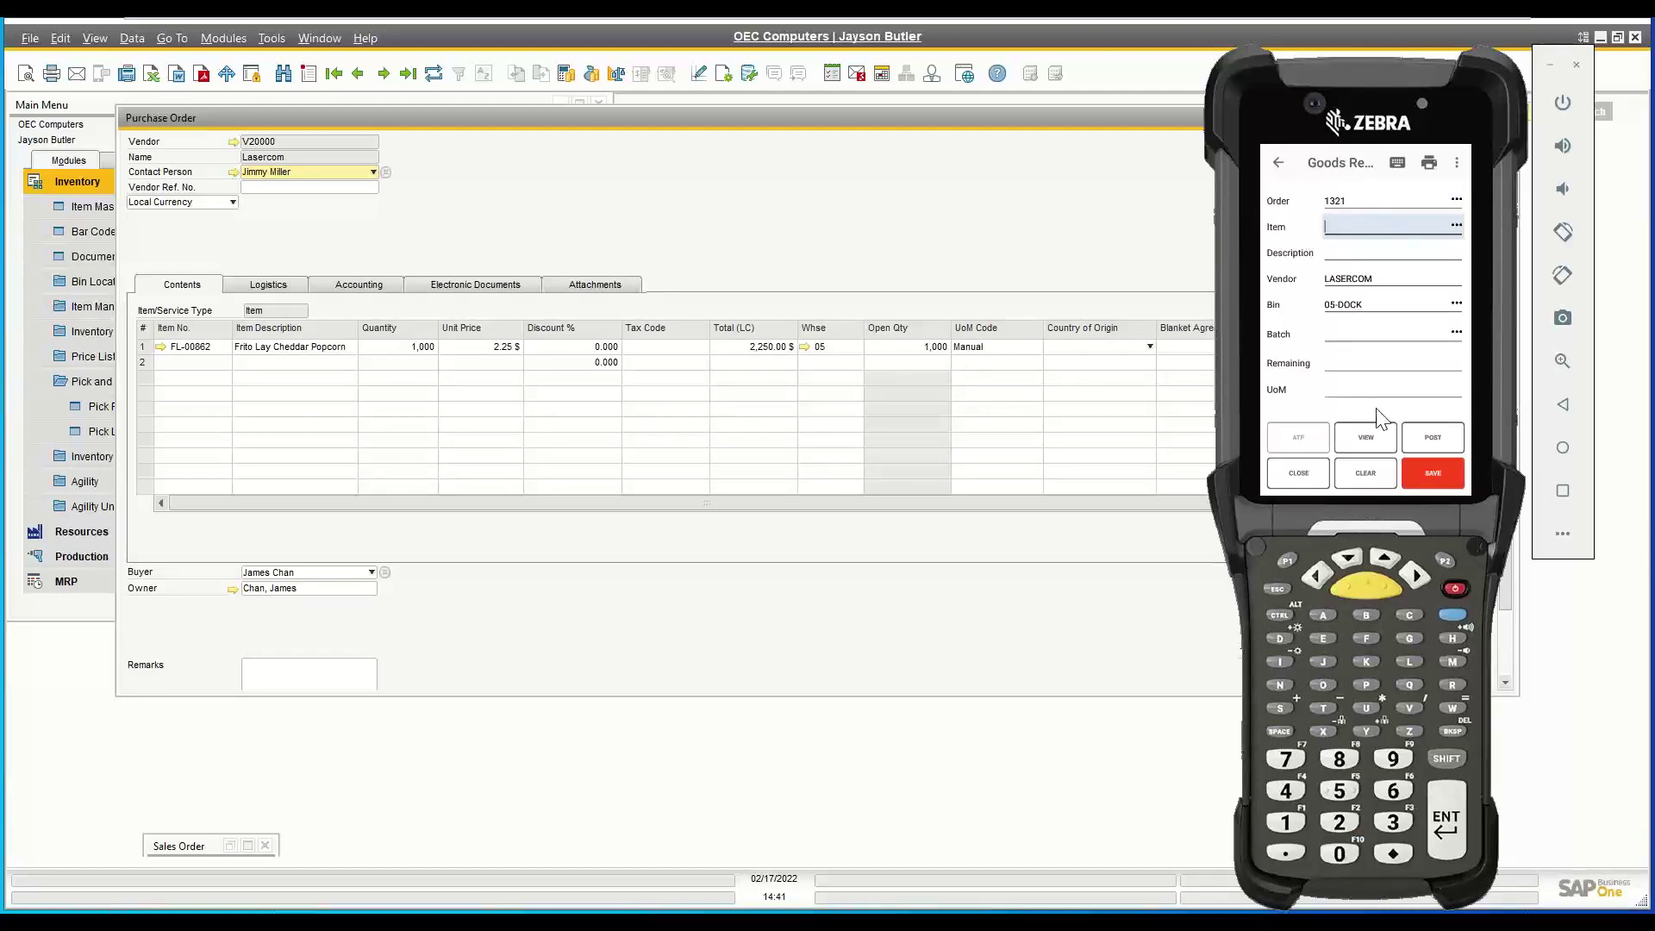
left_click(1366, 472)
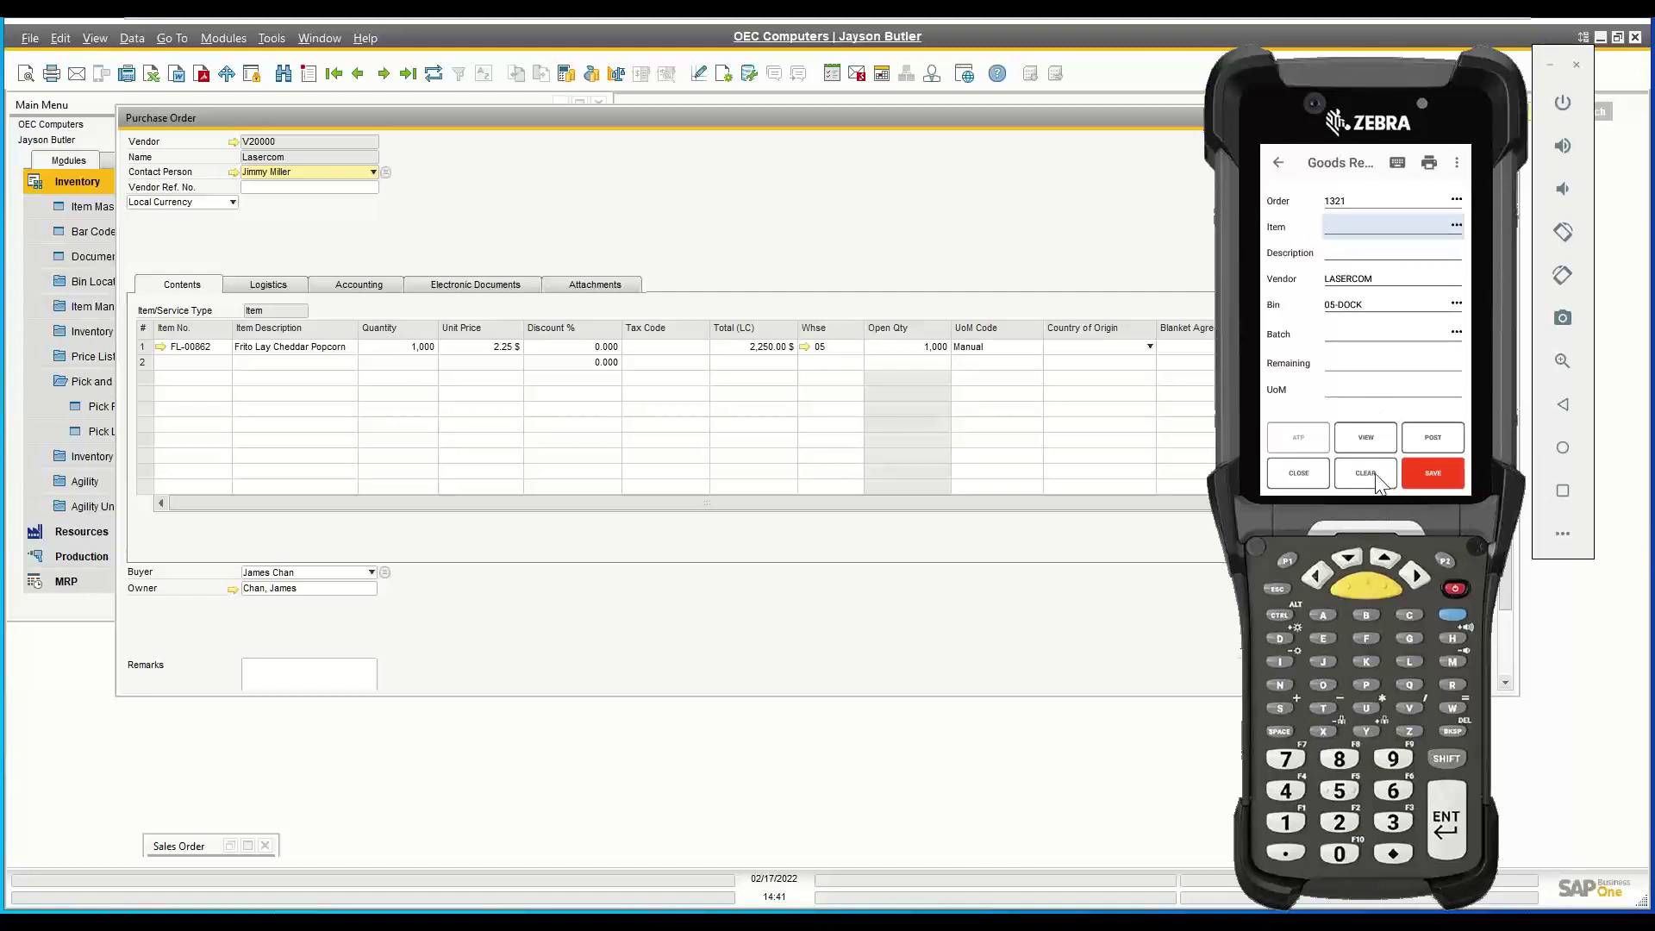
left_click(1457, 200)
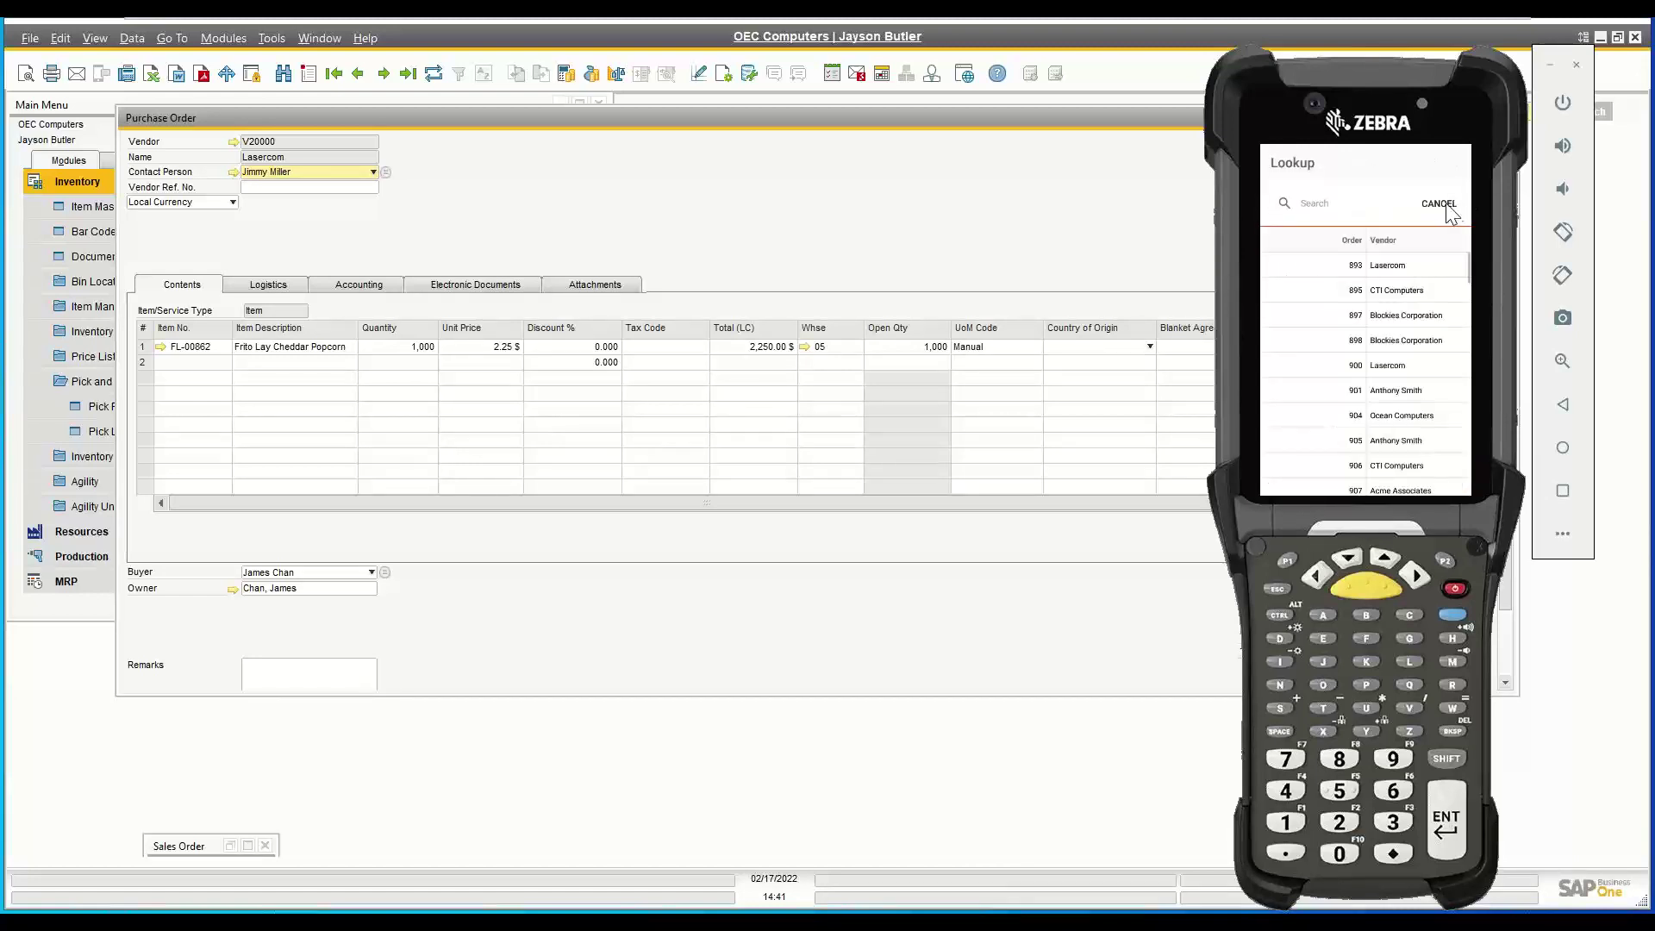
left_click(1448, 207)
- Load the Lasercom purchase order by its order number and select item FL-00862 for receiving
type("132")
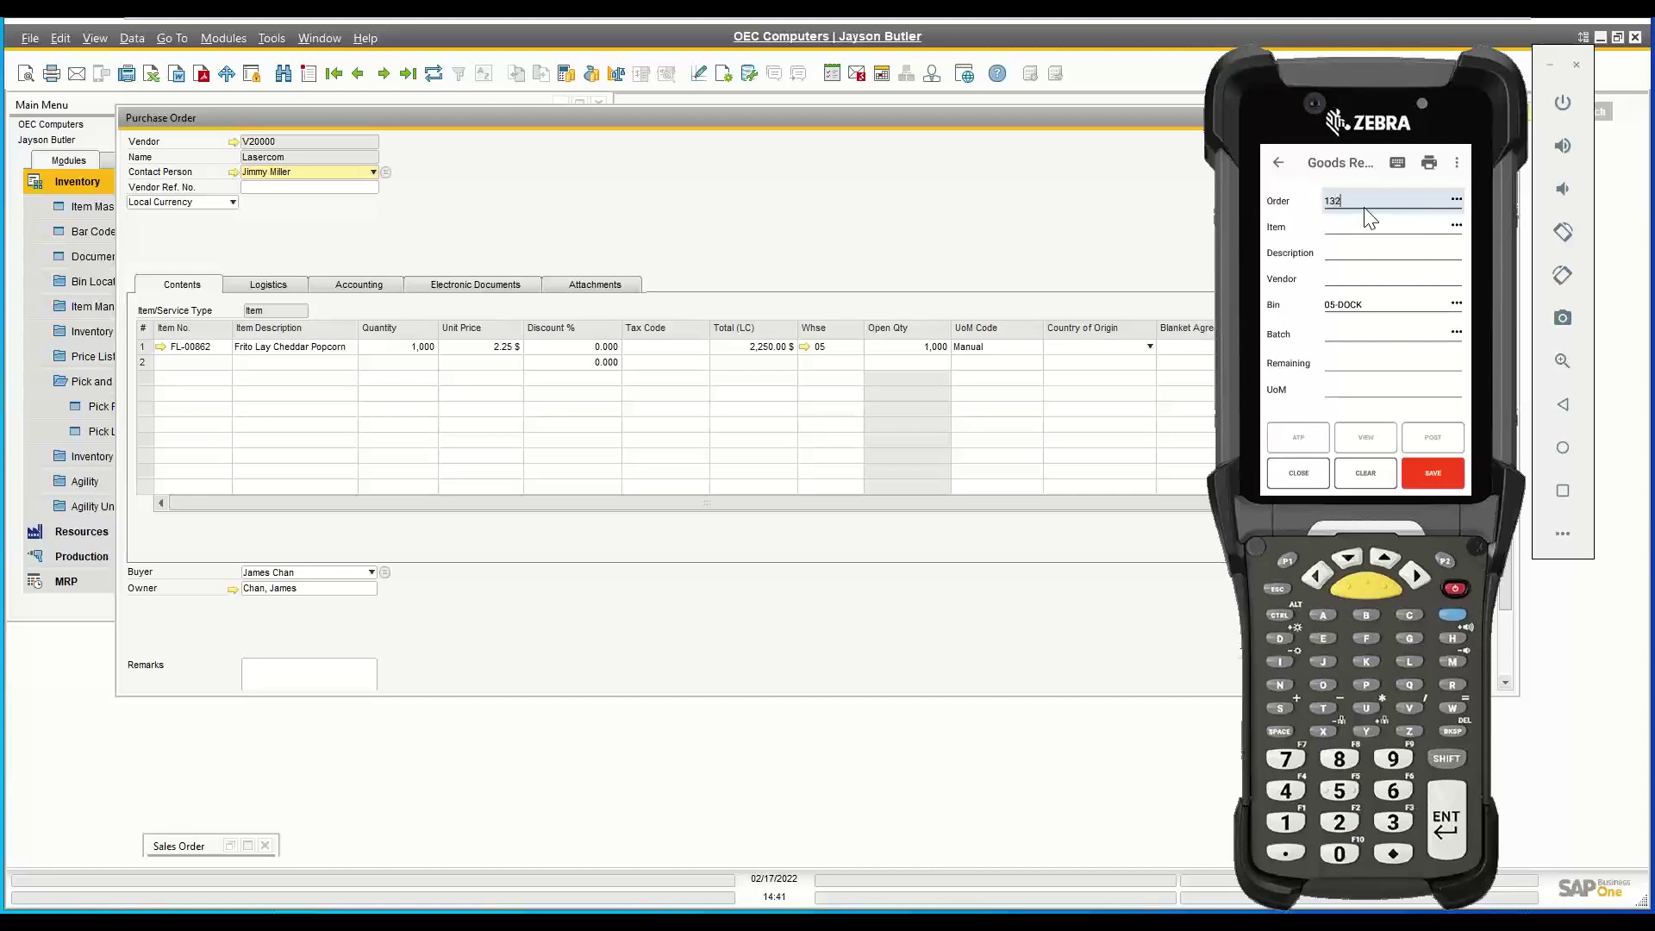
type("1")
key("BackSpace")
key("BackSpace")
key("BackSpace")
key("BackSpace")
type("1321")
key("Return")
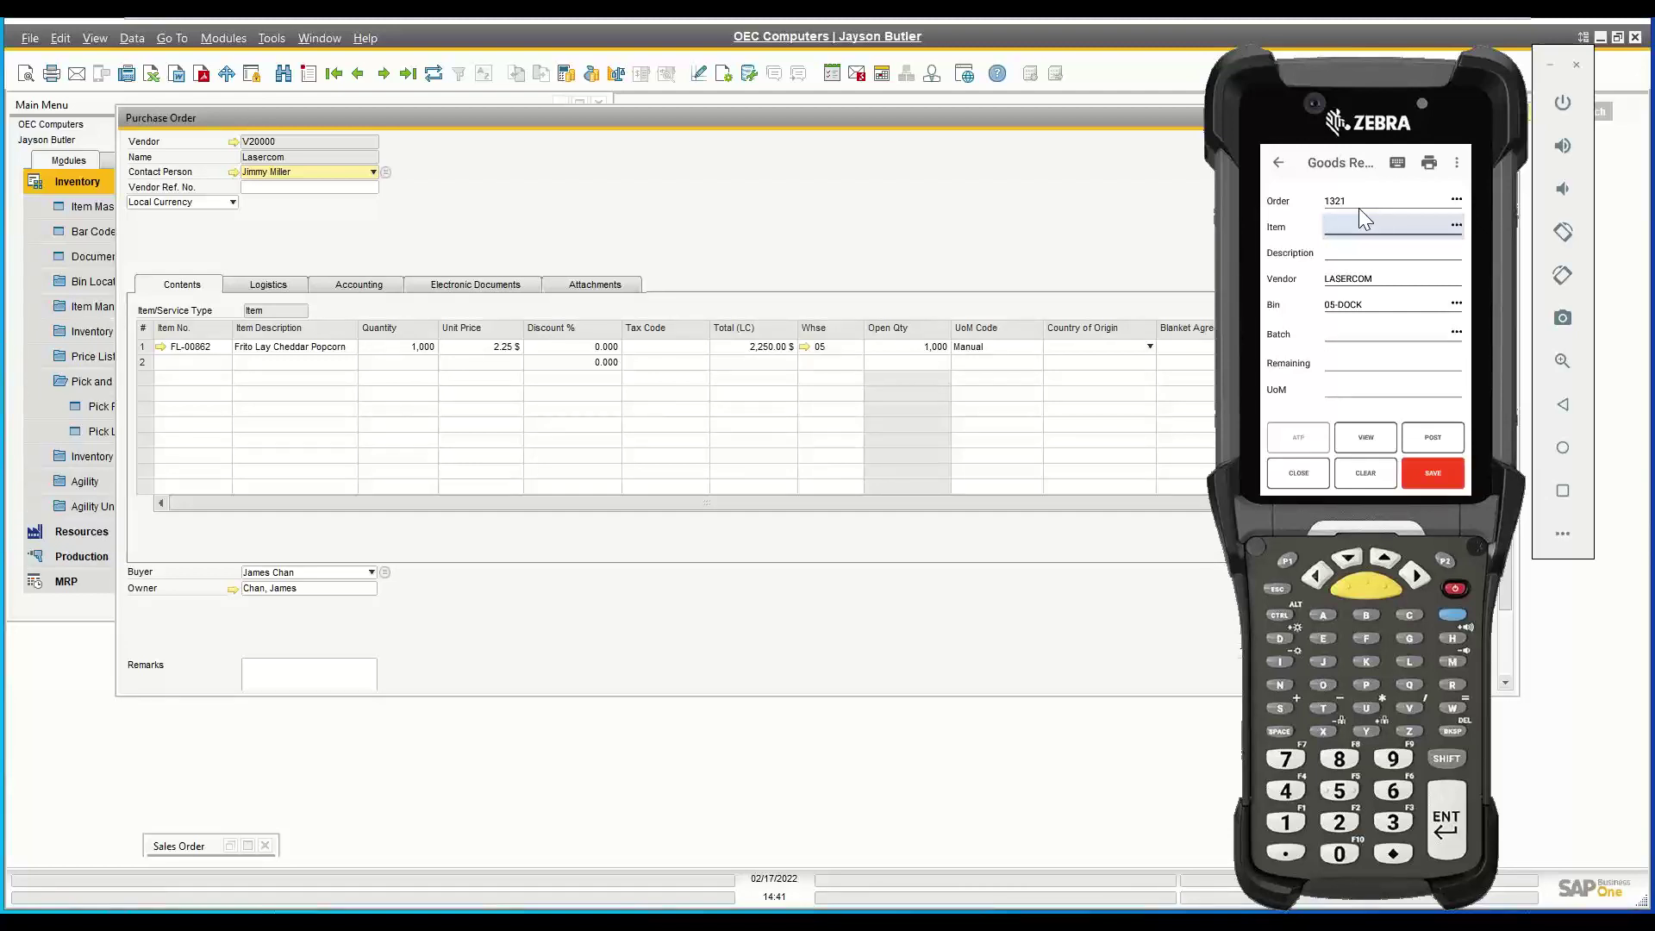
type("FL-00862")
key("Return")
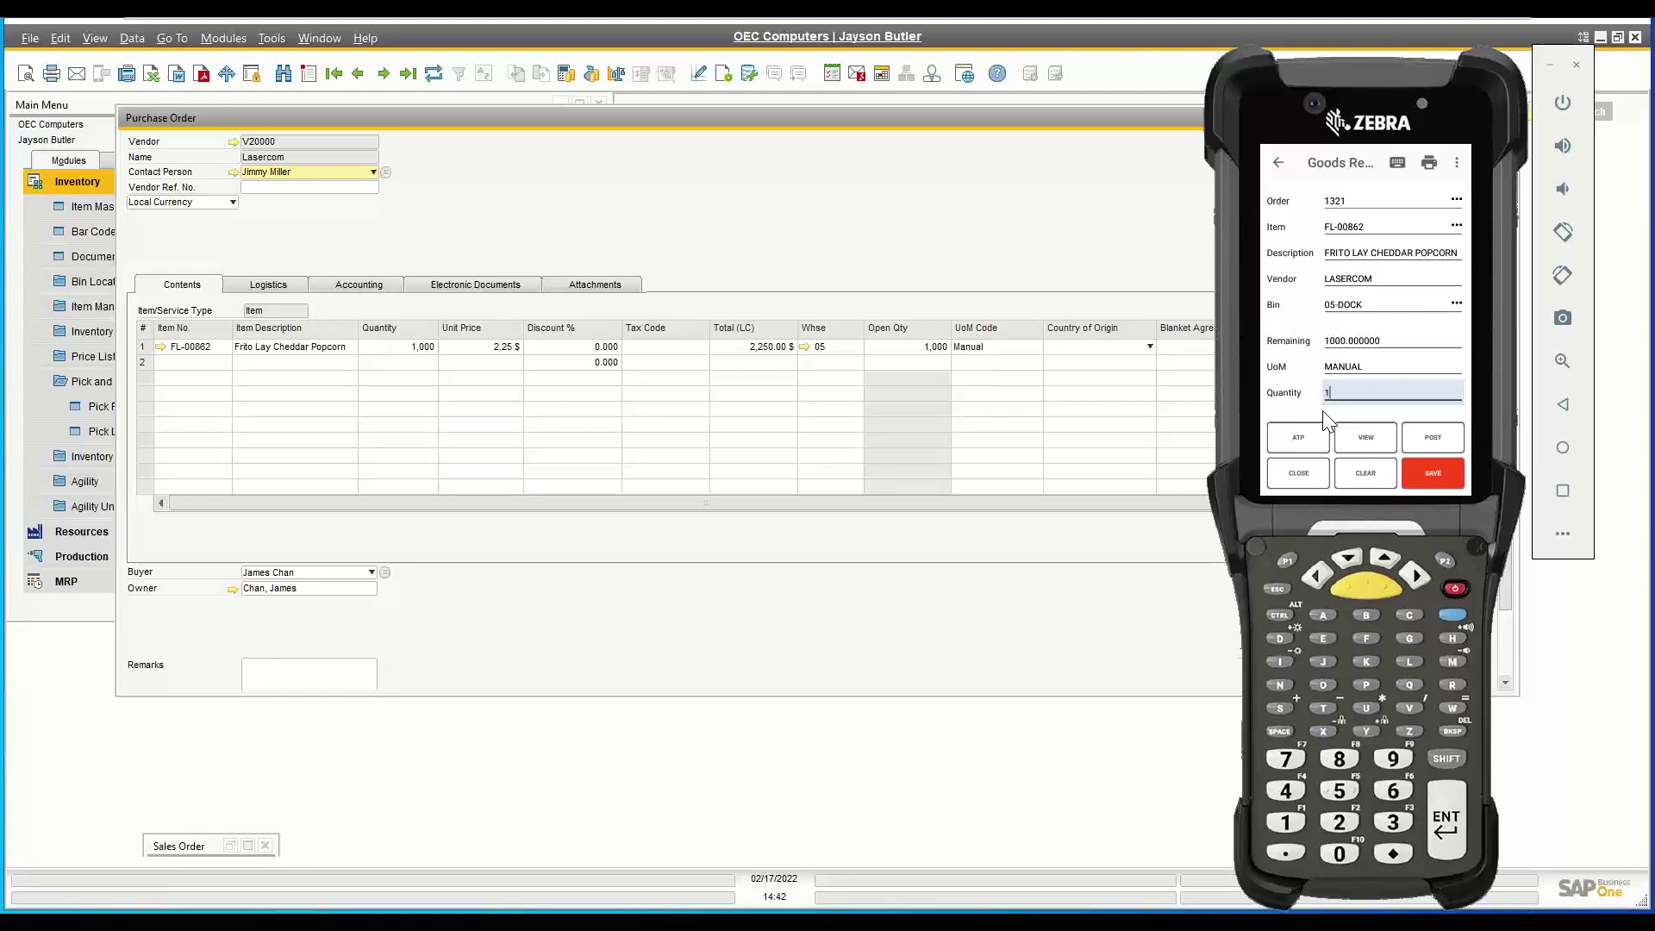
- Try to receive a quantity of 10000 for FL-00862 and decline receiving more than what remains
type("0000")
key("Return")
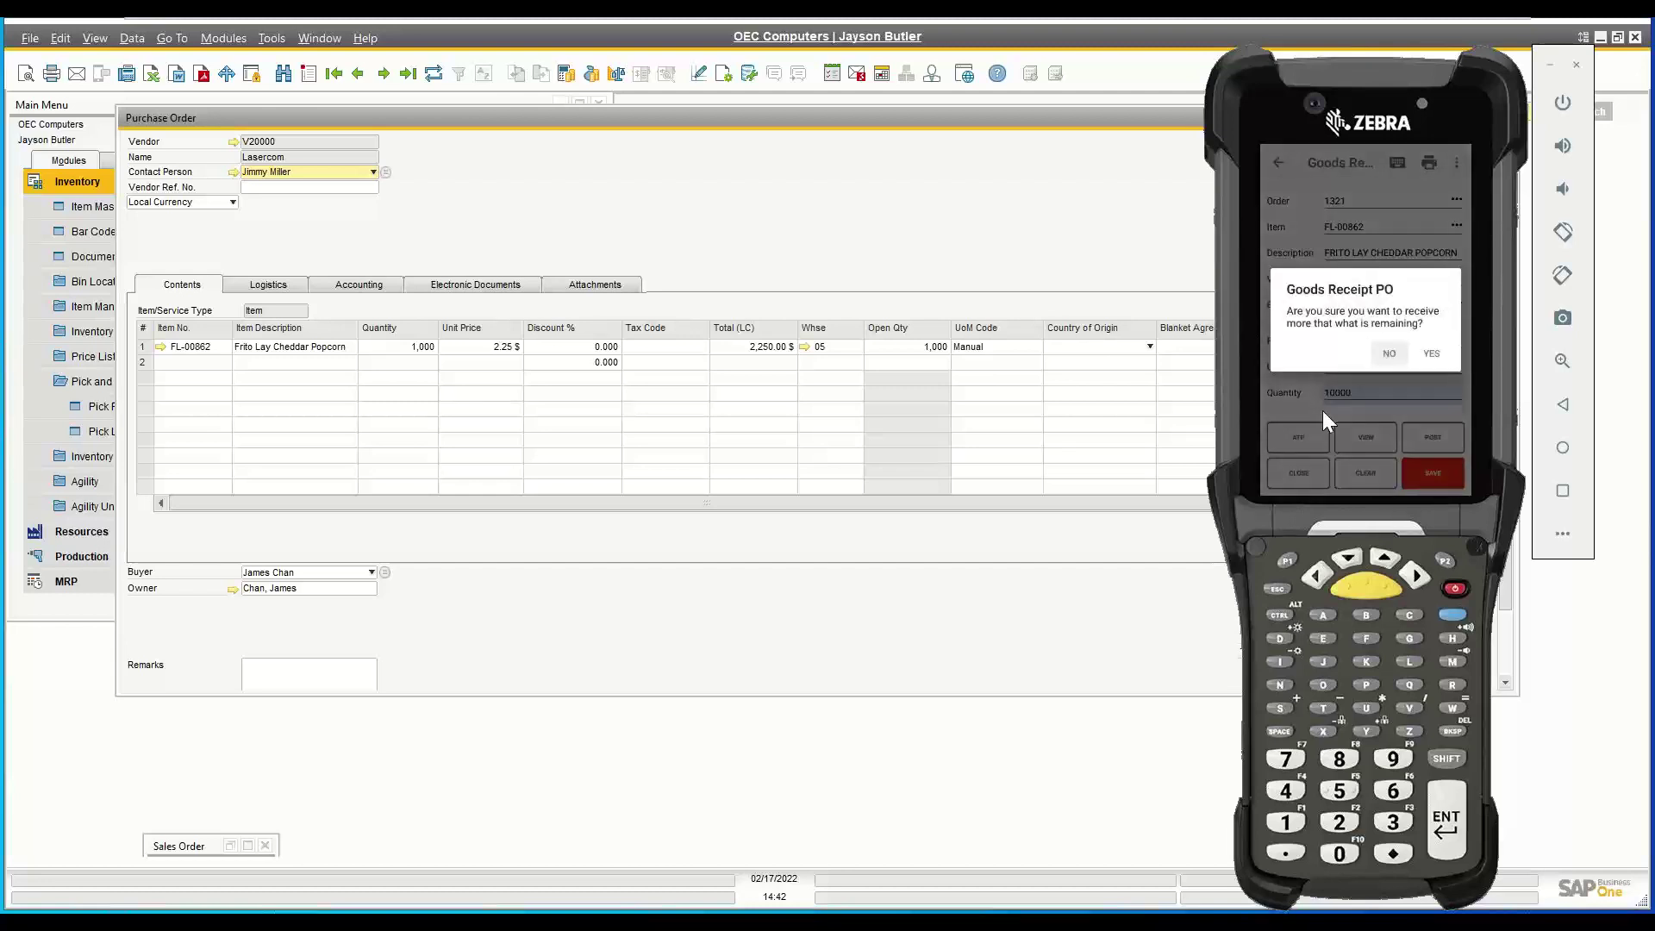
left_click(1397, 354)
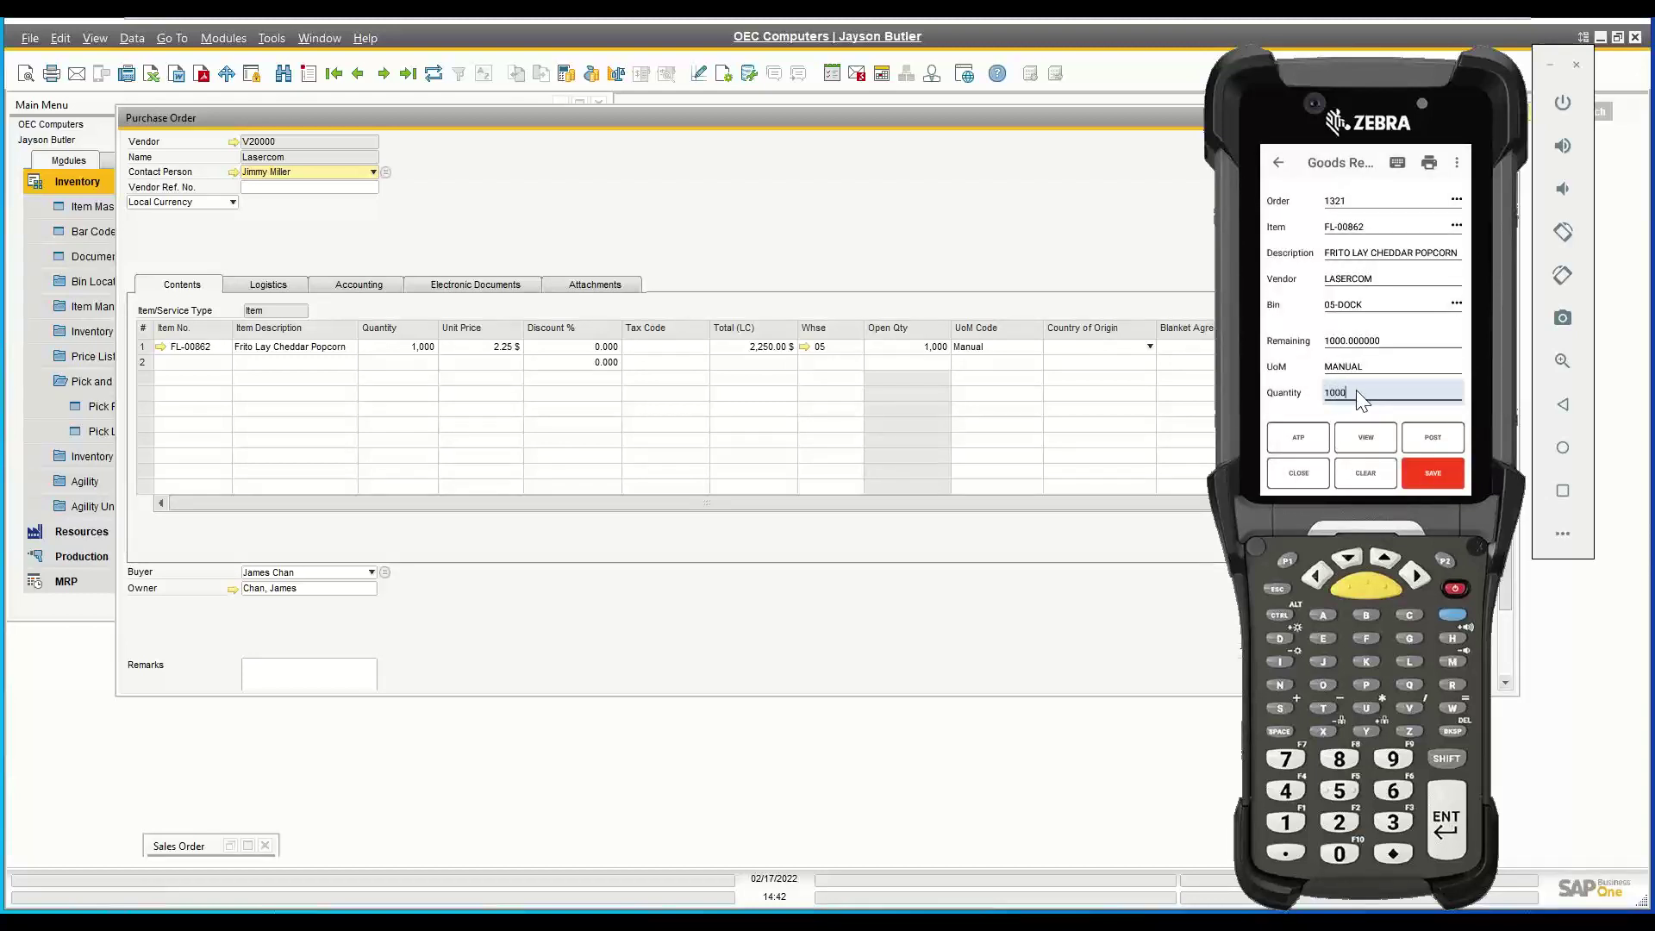
- Save the FL-00862 line with a received quantity of 1000 and post the goods receipt, closing the label preview
left_click(1444, 474)
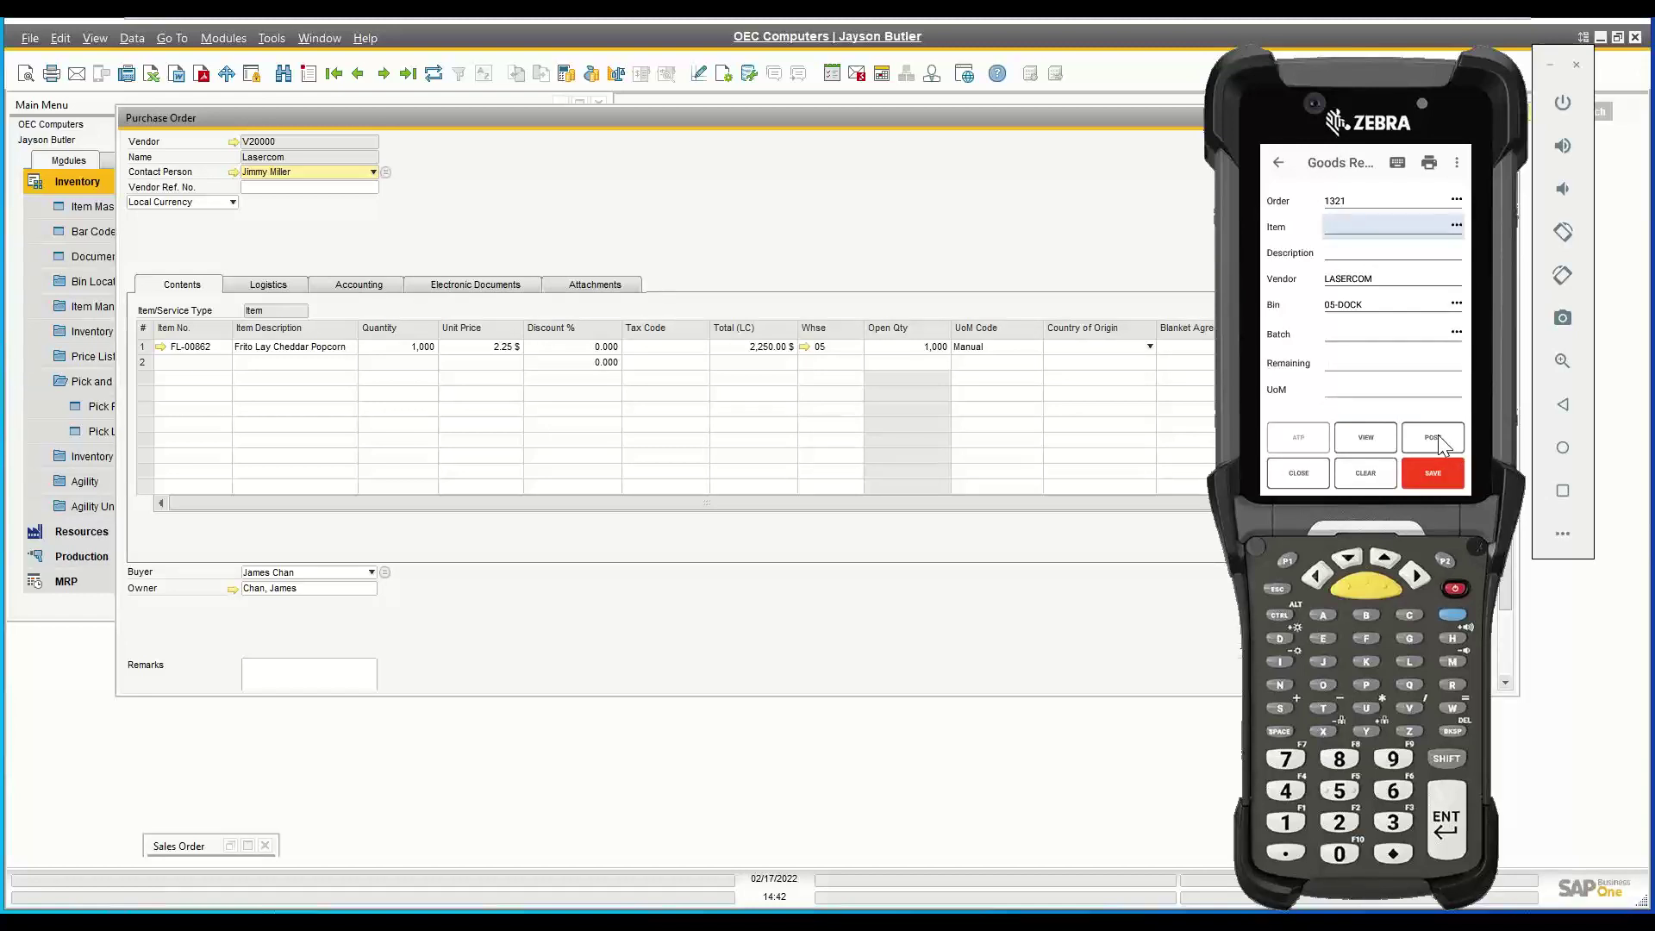
left_click(1436, 437)
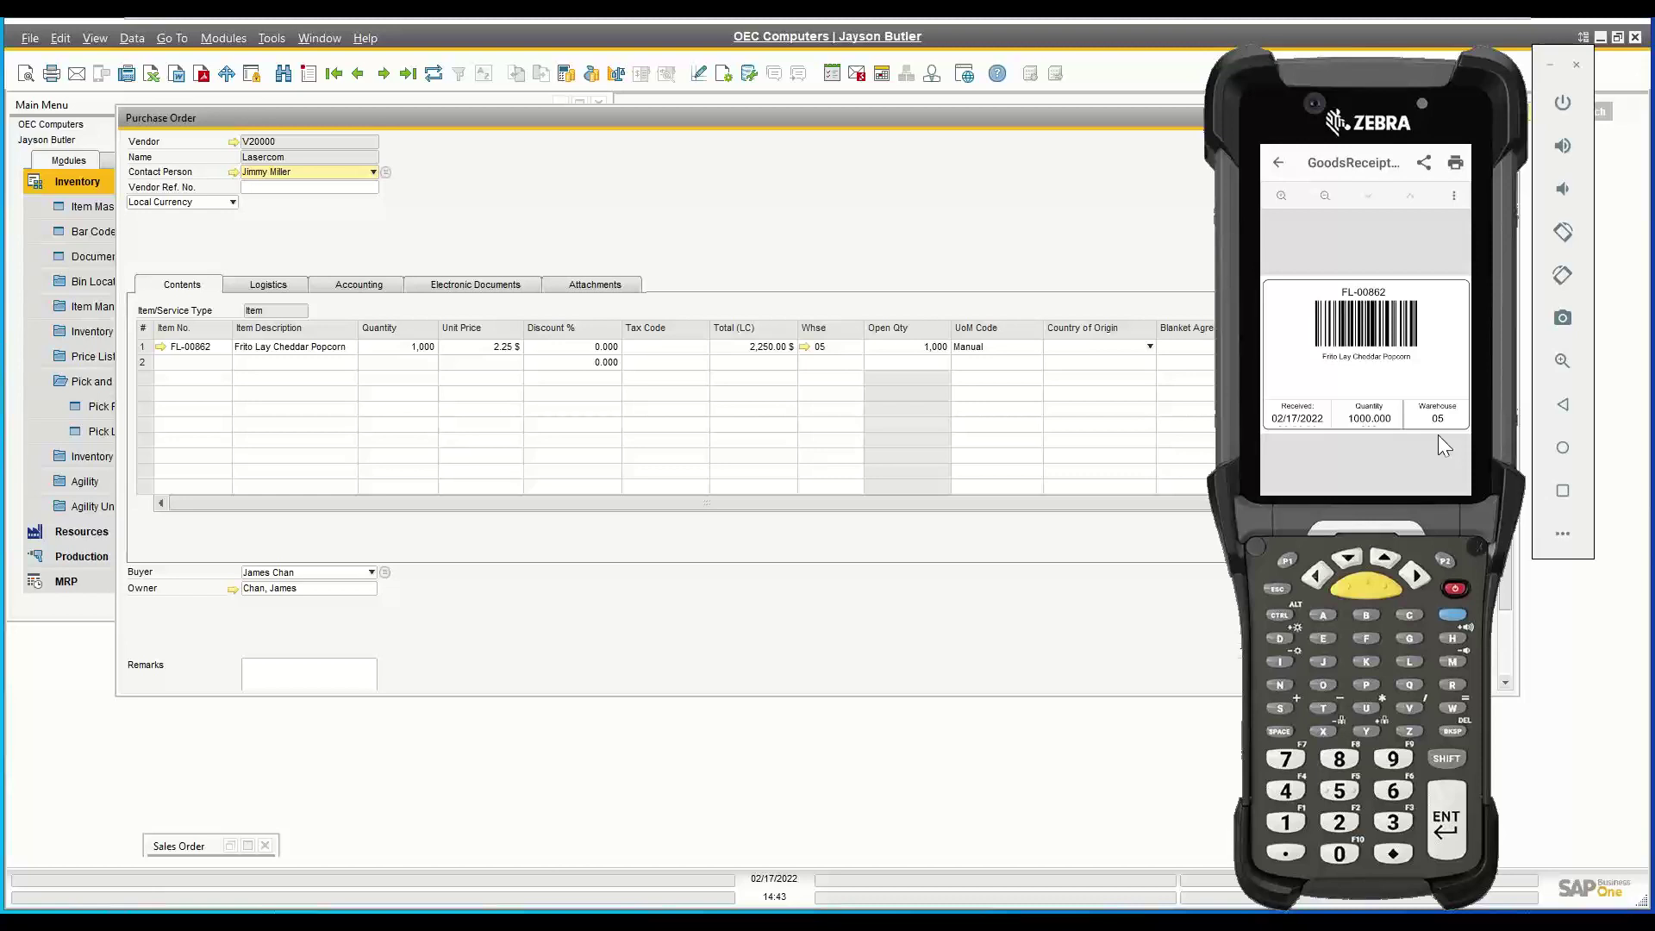
left_click(1279, 163)
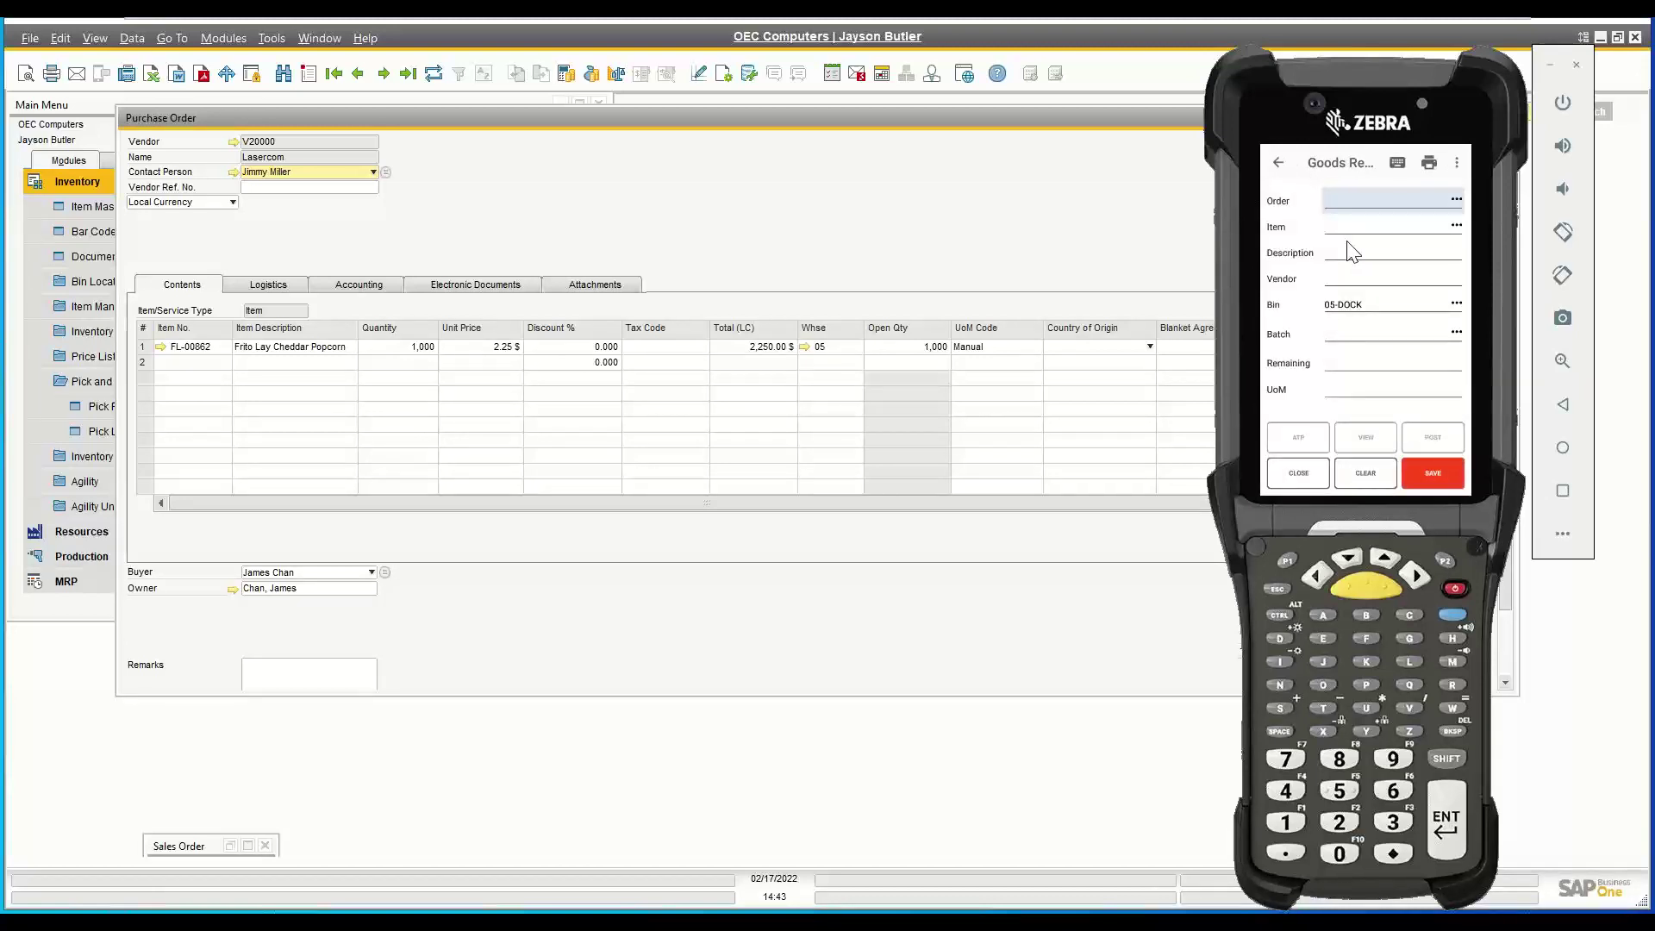
- Switch to SAP Business One, refresh the purchase order and inspect its linked Goods Receipt PO through the relationship map
left_click(793, 188)
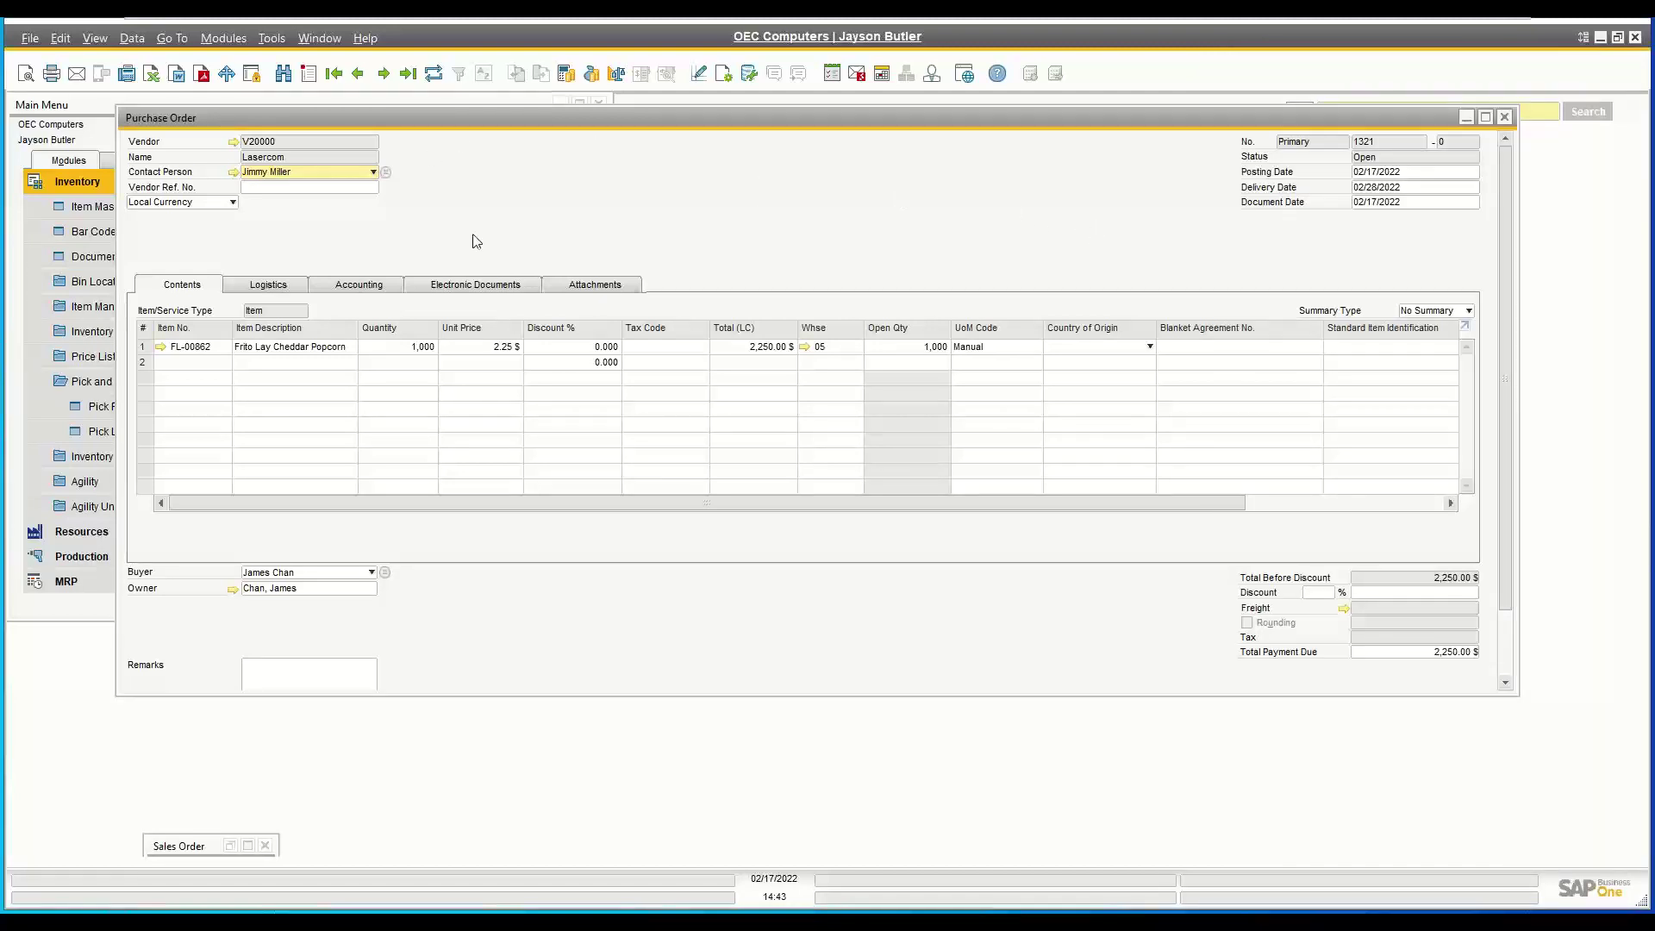
left_click(432, 80)
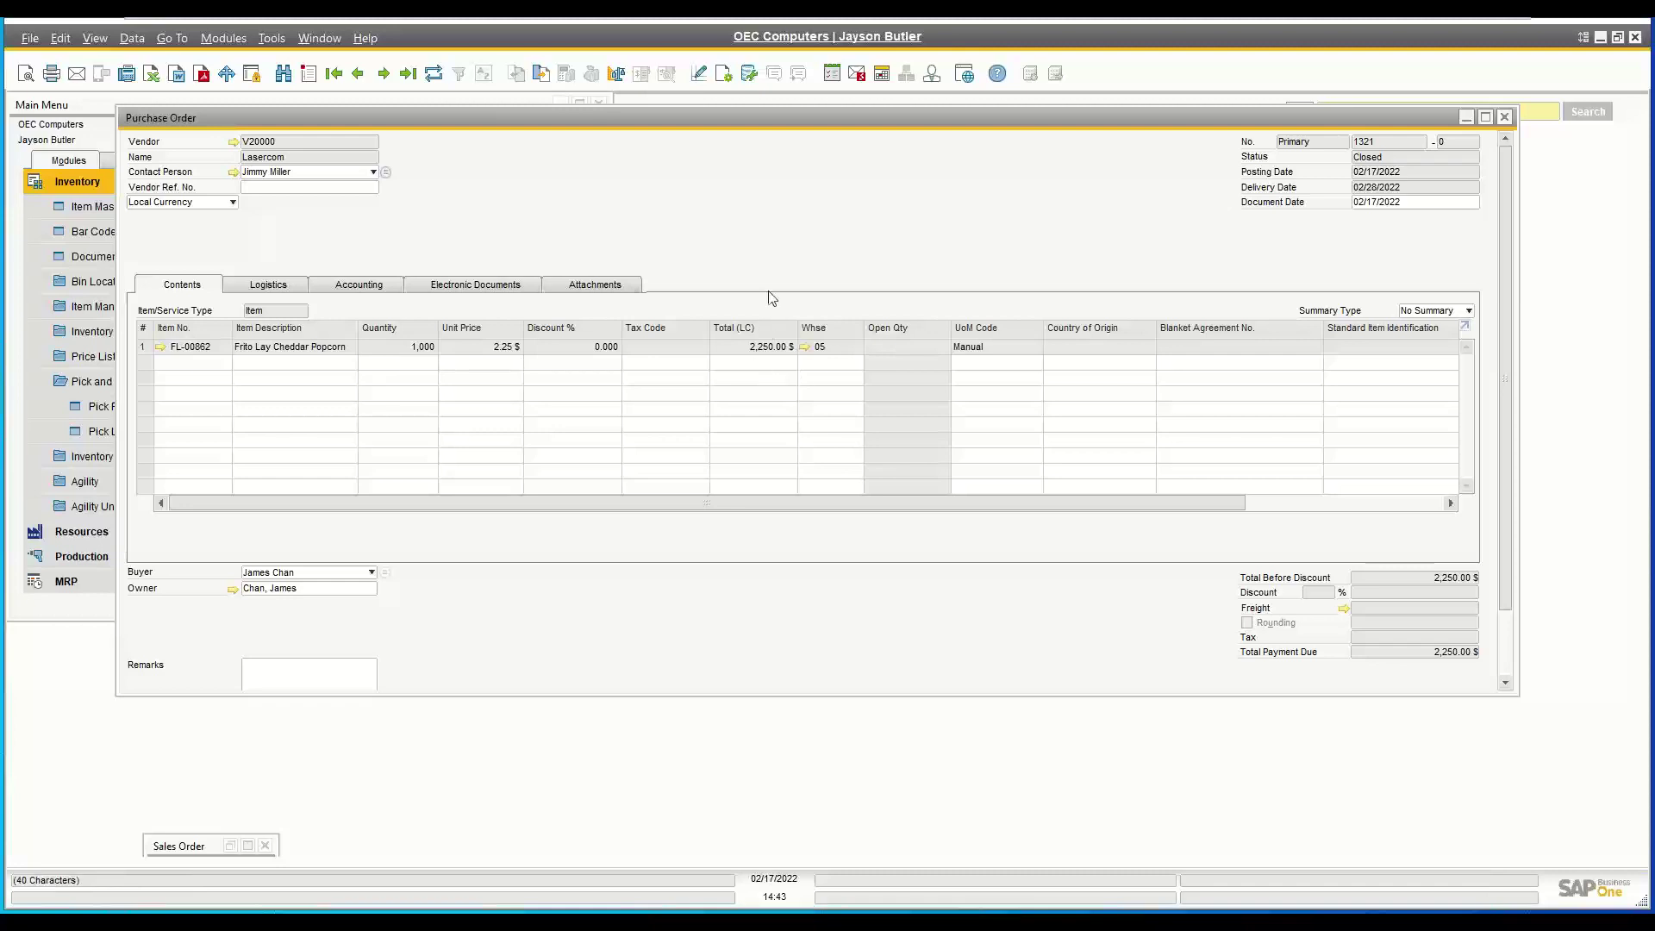
right_click(772, 177)
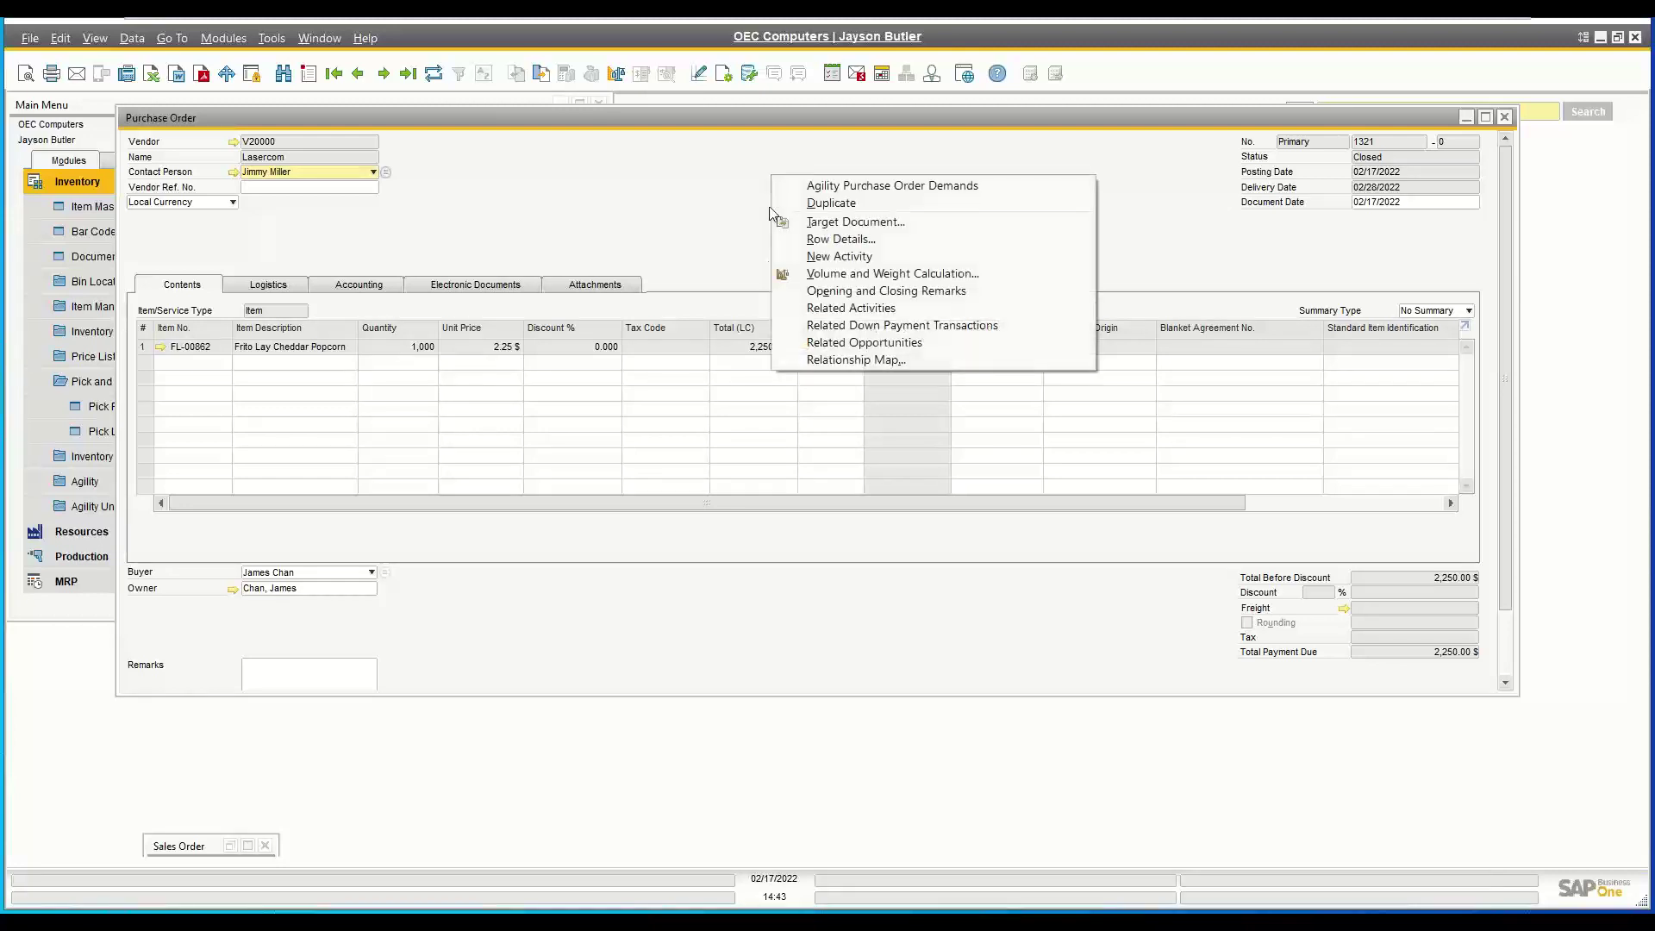
left_click(833, 361)
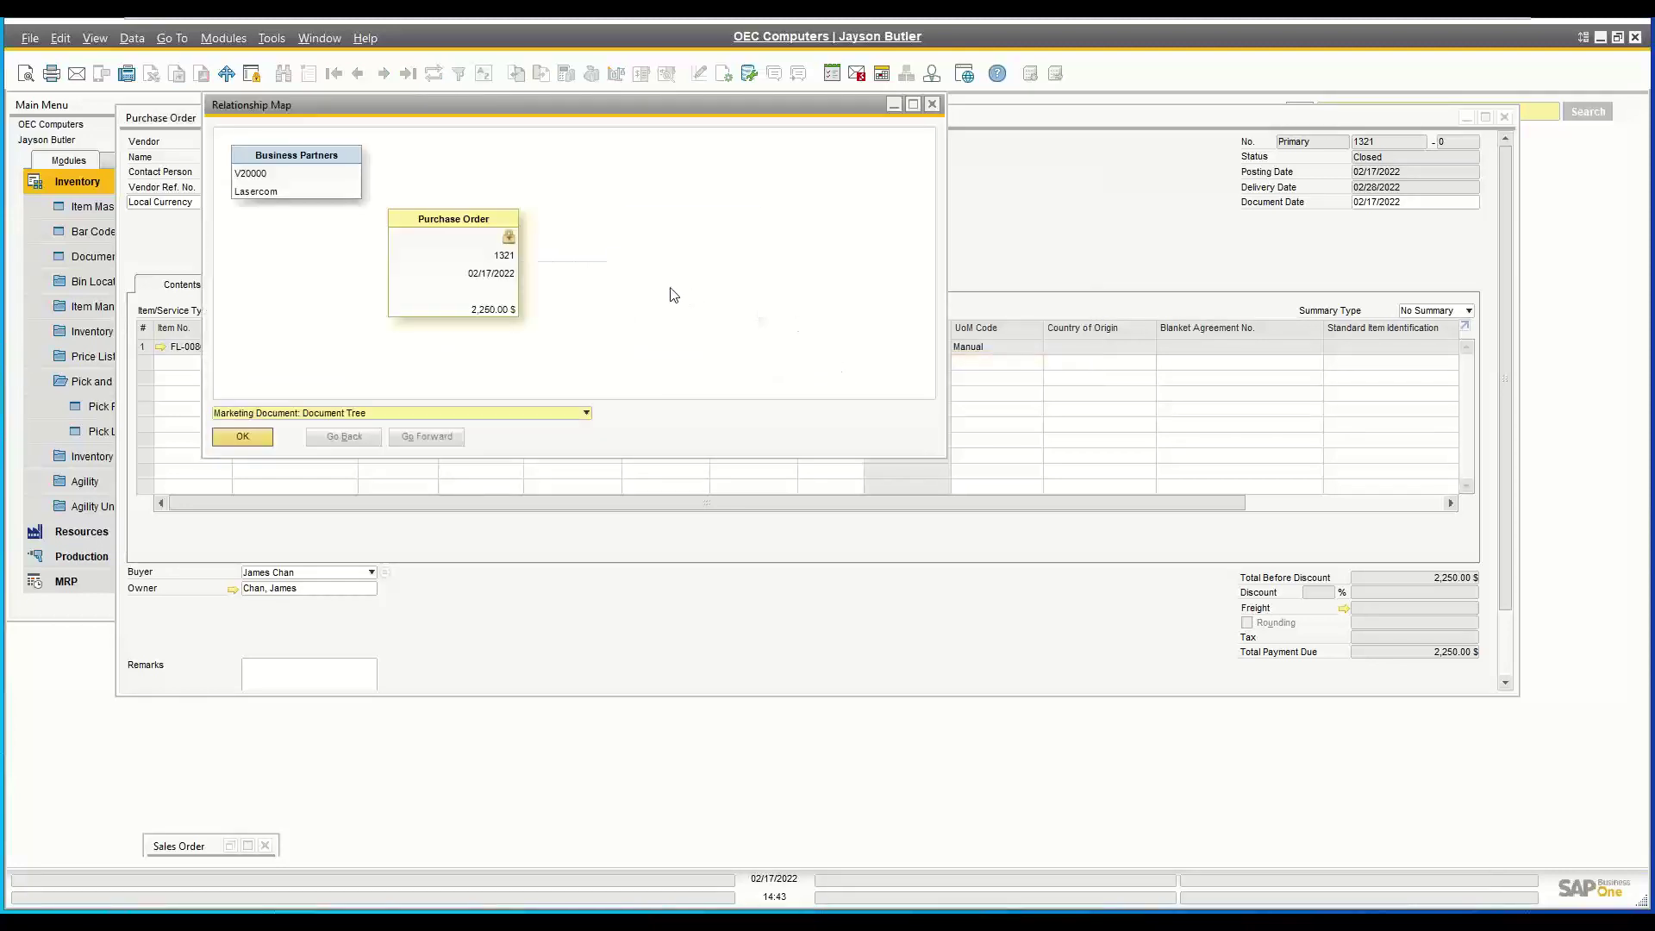
double_click(700, 262)
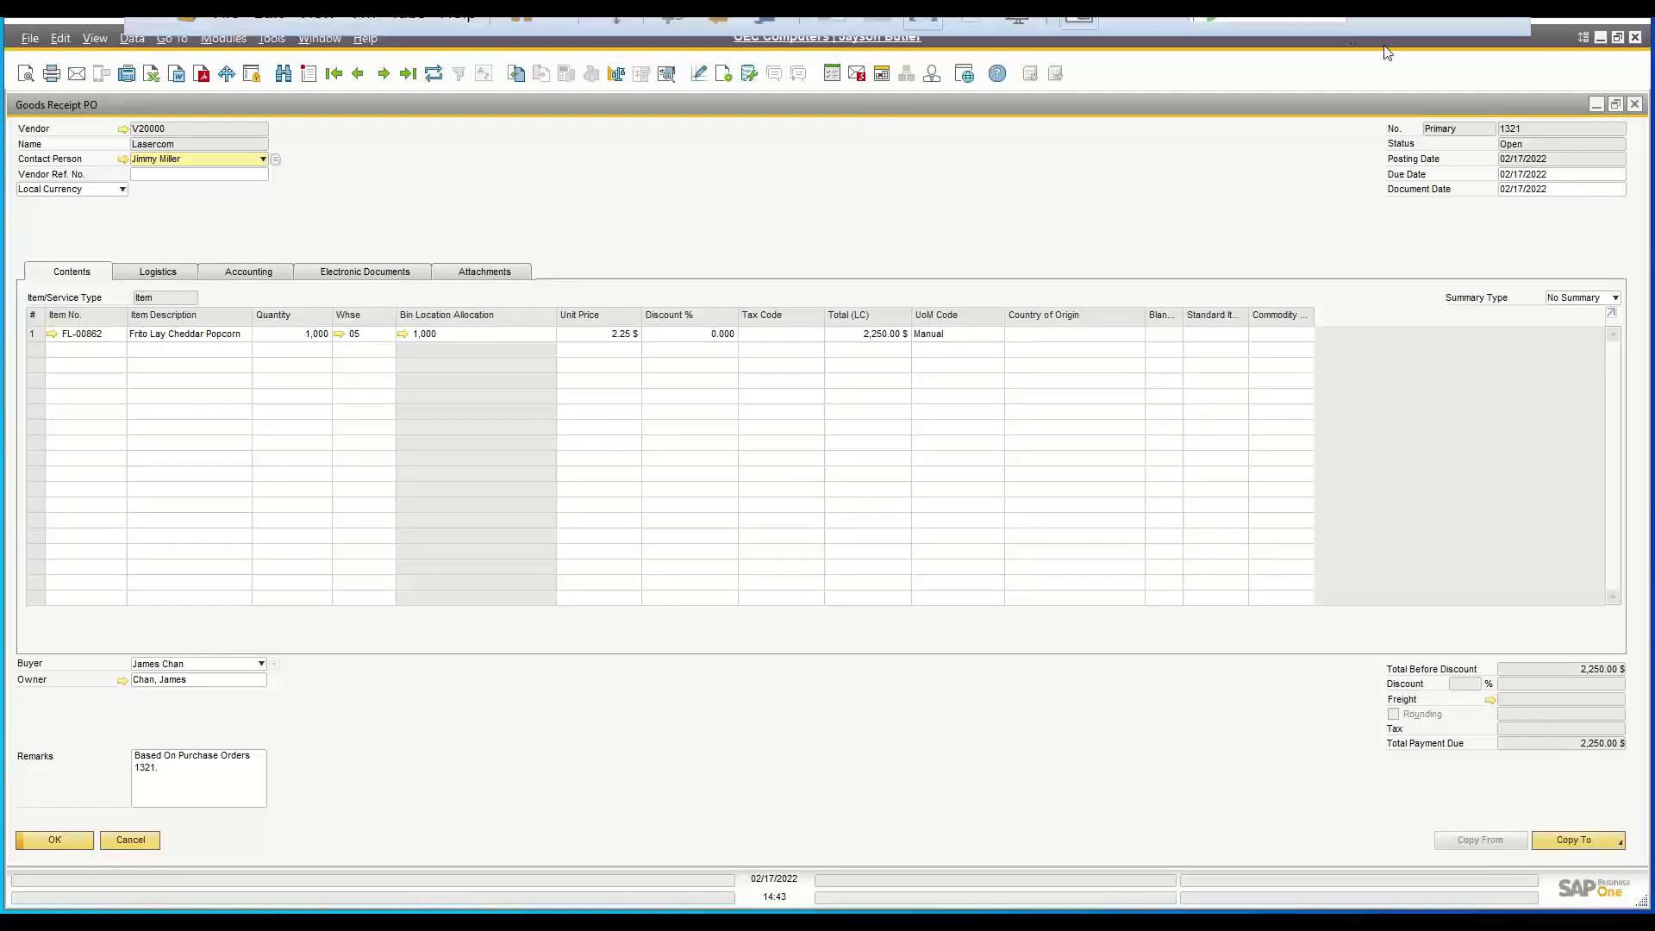
left_click(1634, 104)
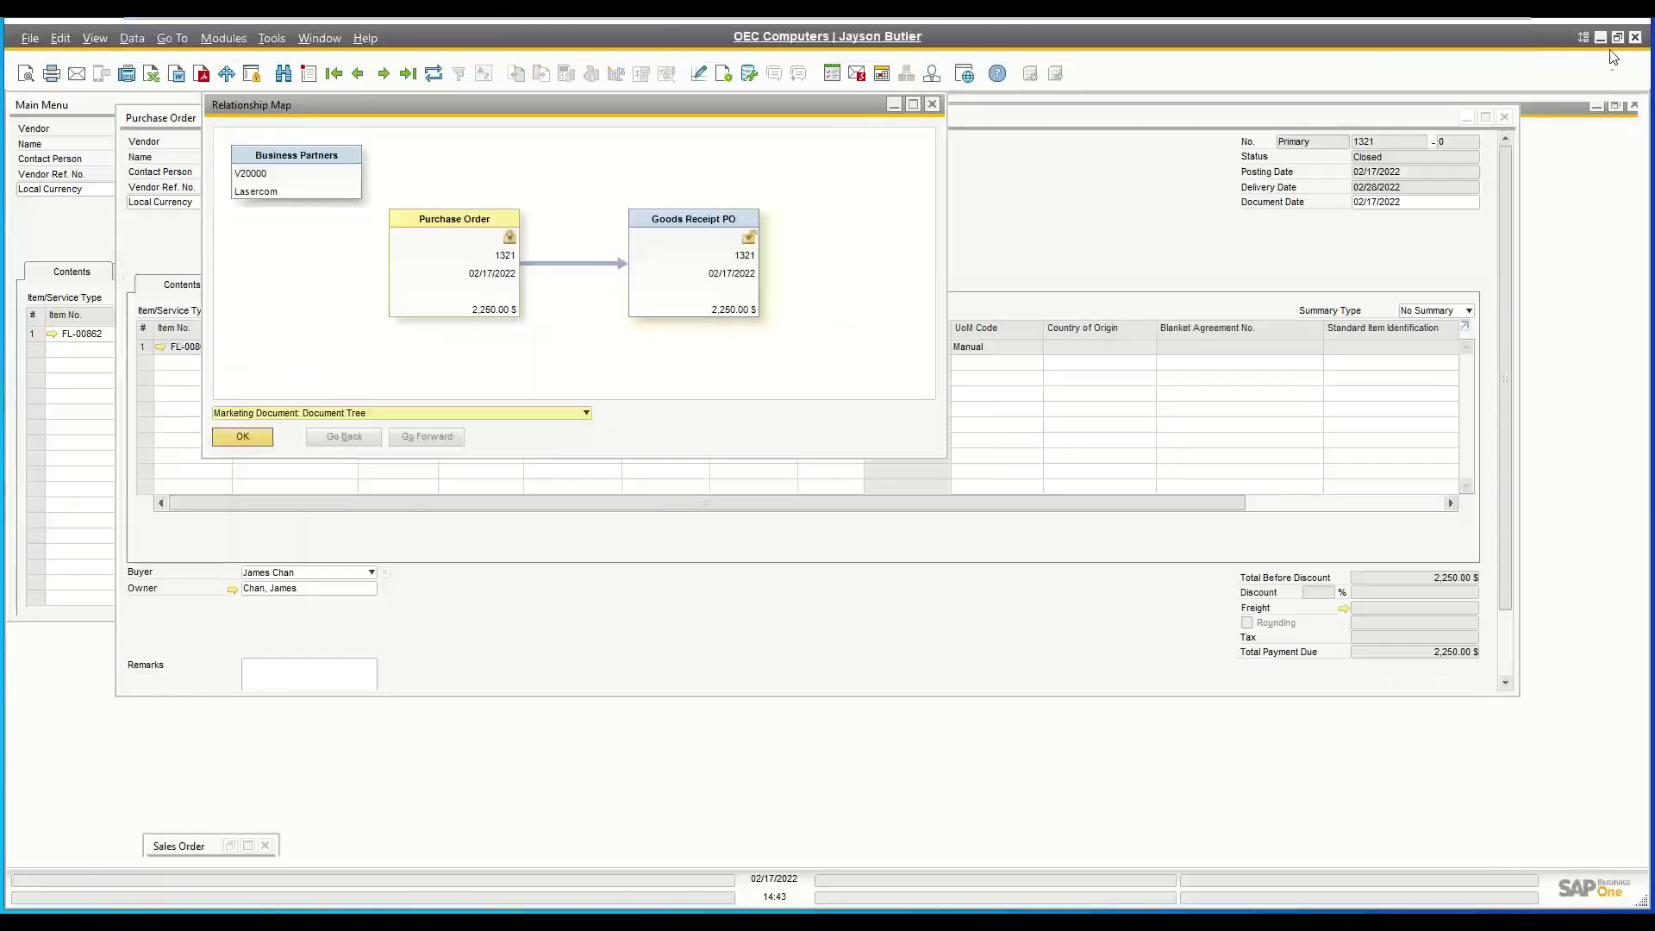
left_click(931, 104)
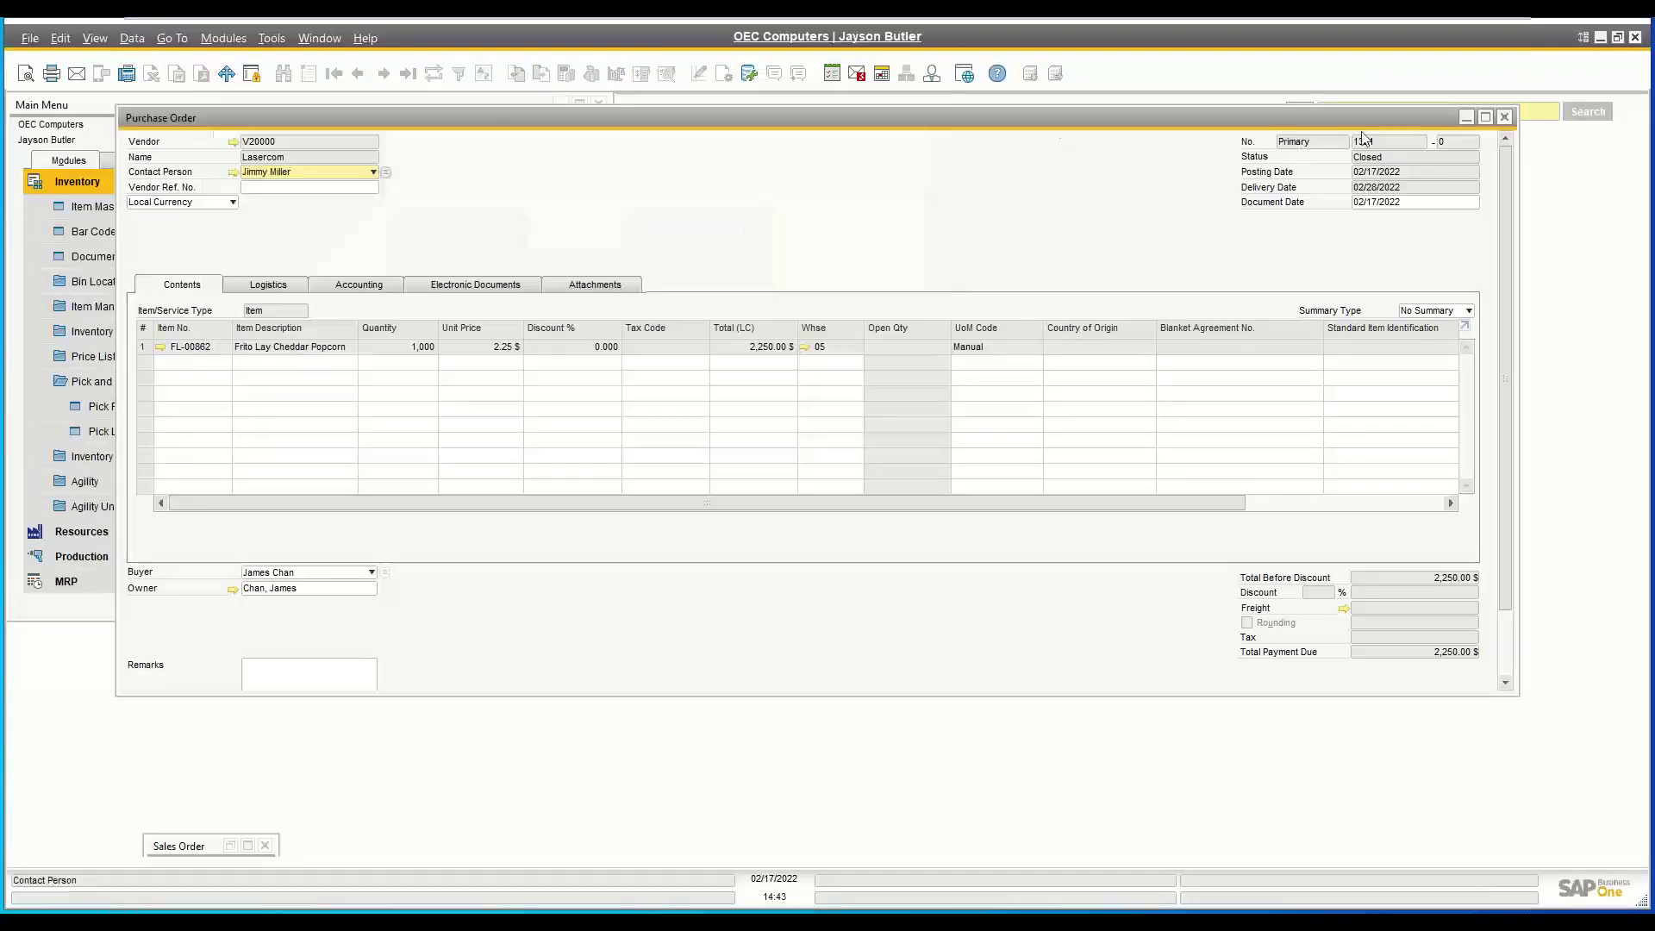
- Minimize SAP Business One, return to Agility 360 on the handheld and open the Put Away form
left_click(1601, 40)
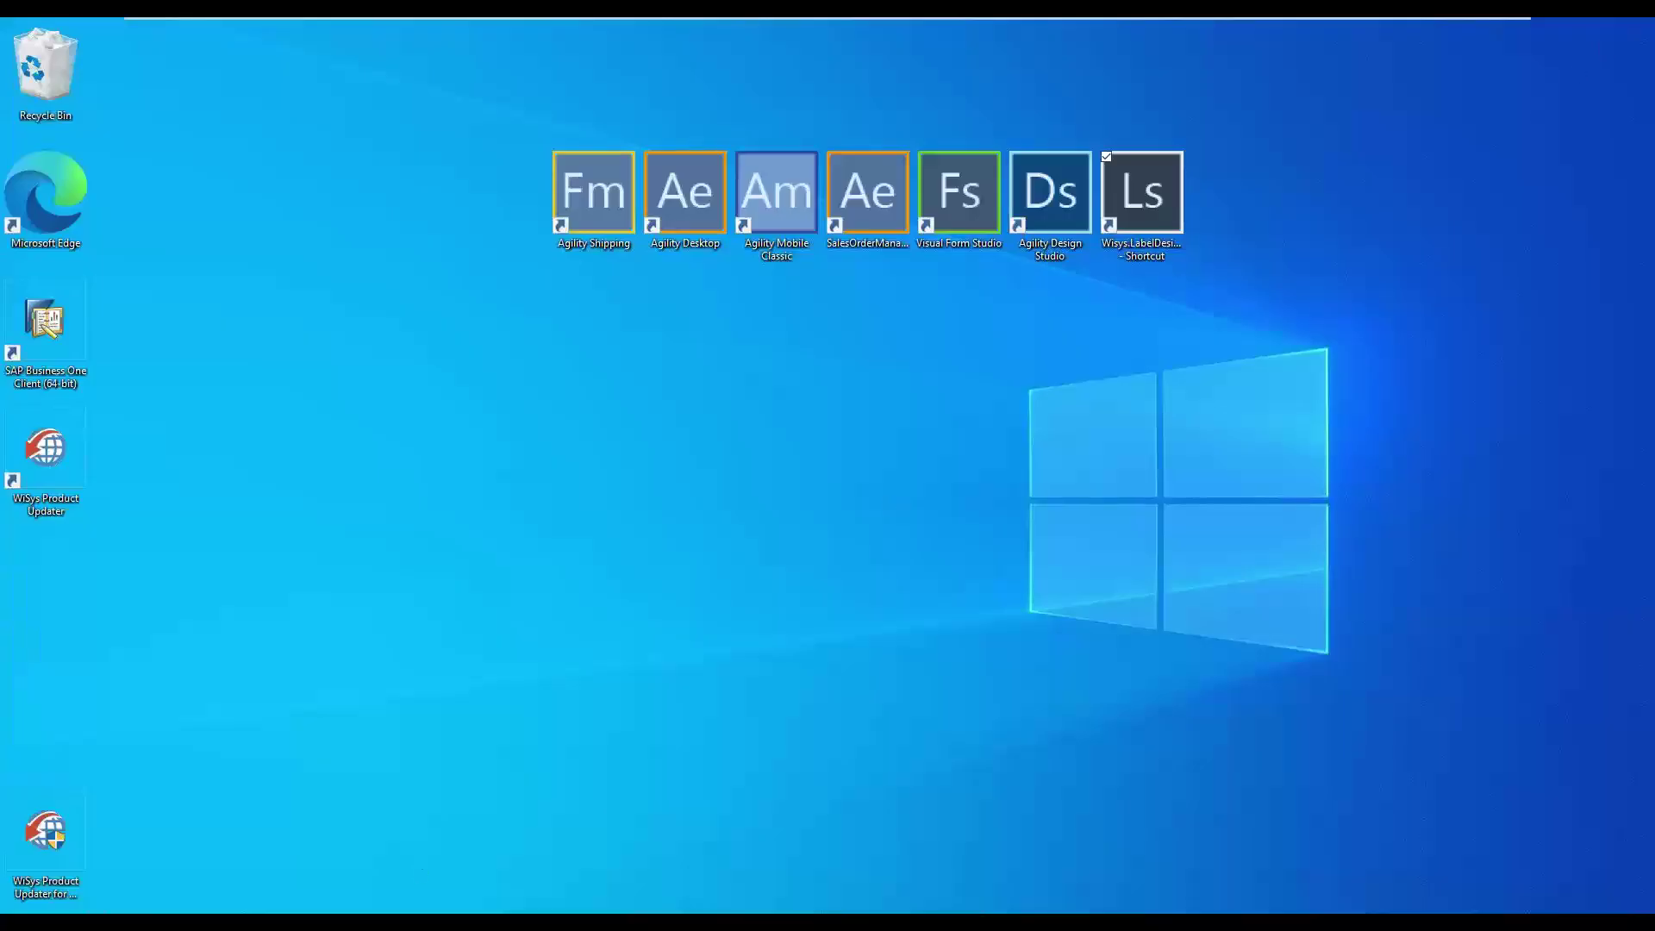
key("alt+Tab")
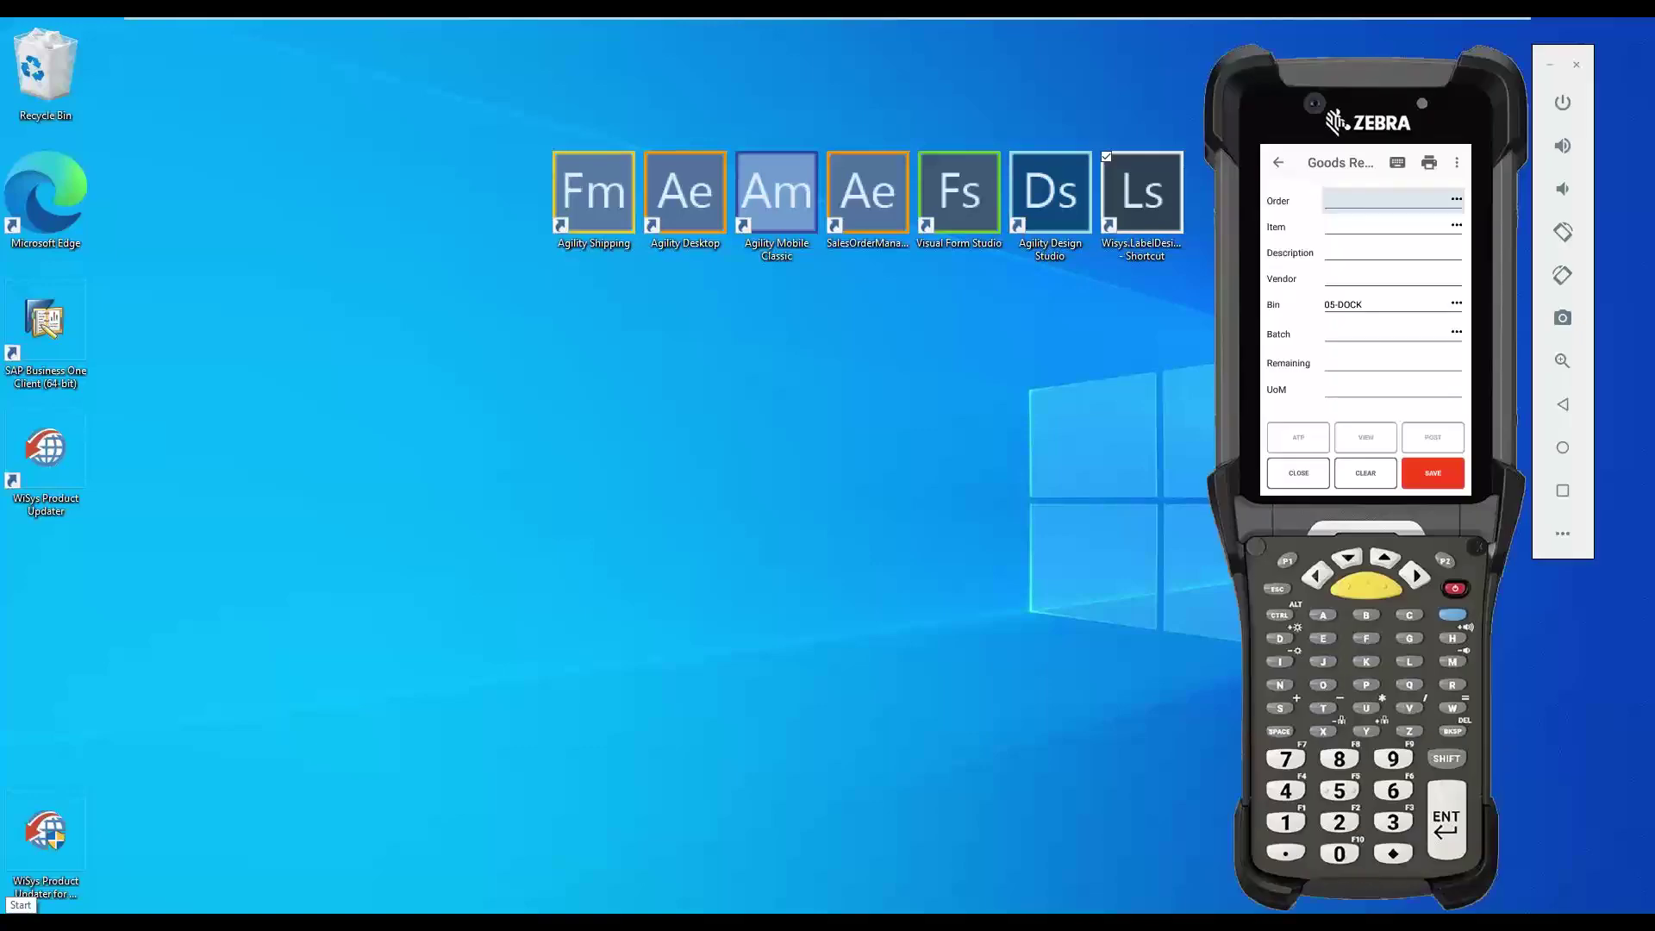
left_click(1281, 165)
left_click(1356, 291)
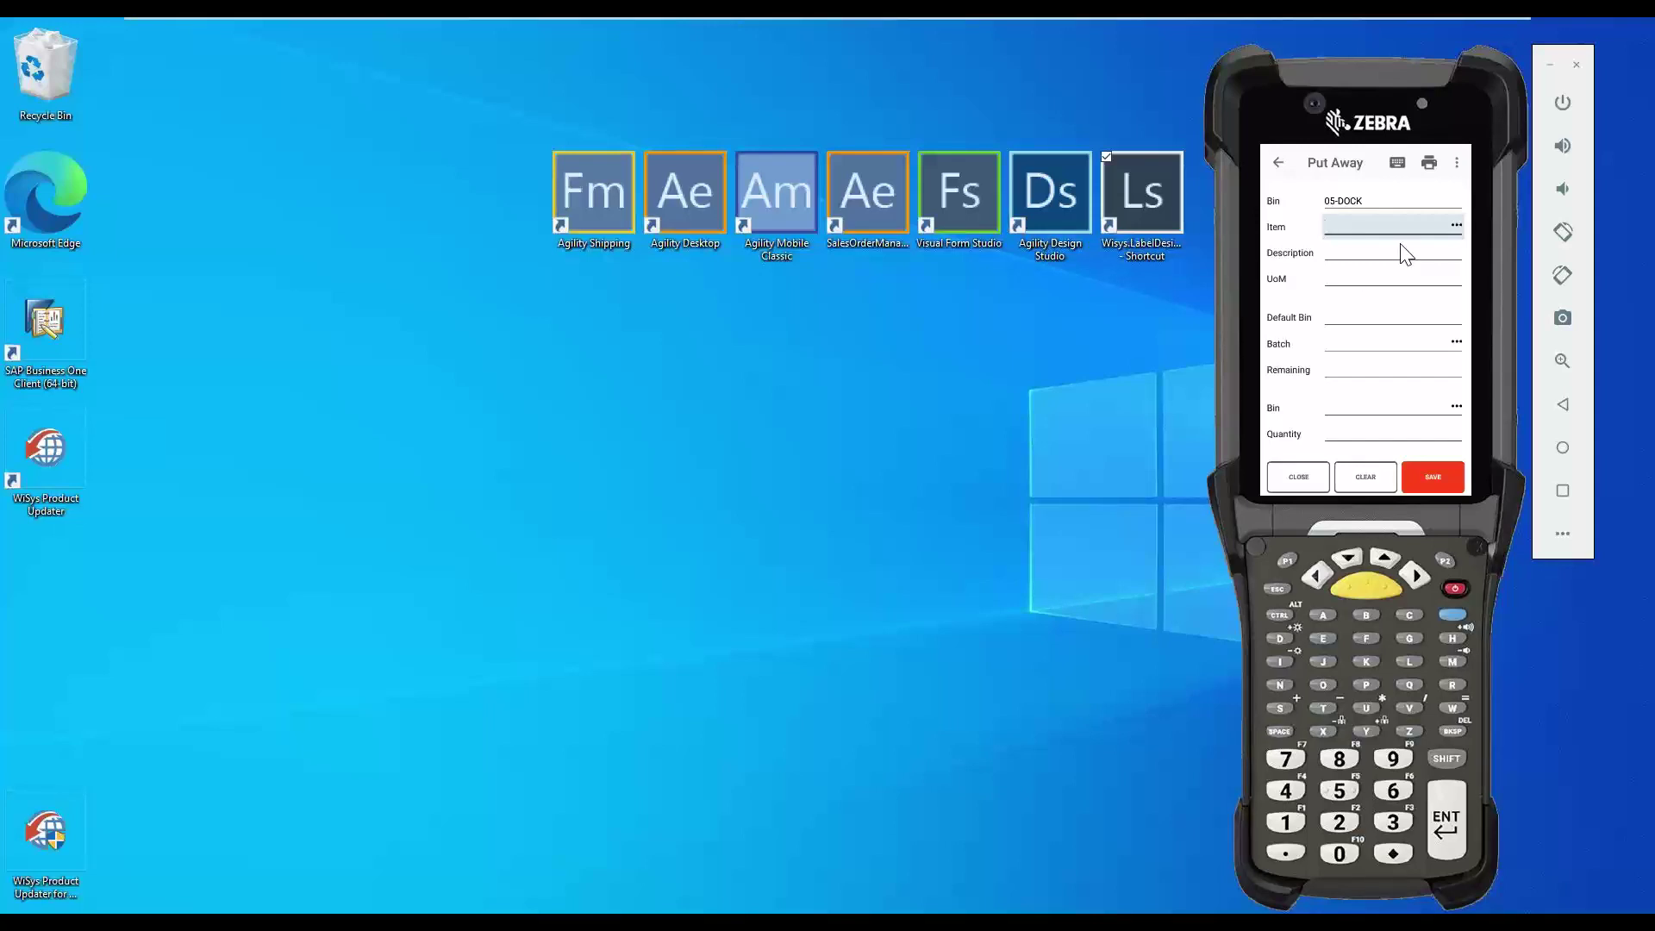
- Put away 1000 of item FL-00862 from 05-DOCK into bin 05-A2-S1-L1 and return to the function list
type("FL-00862")
key("Return")
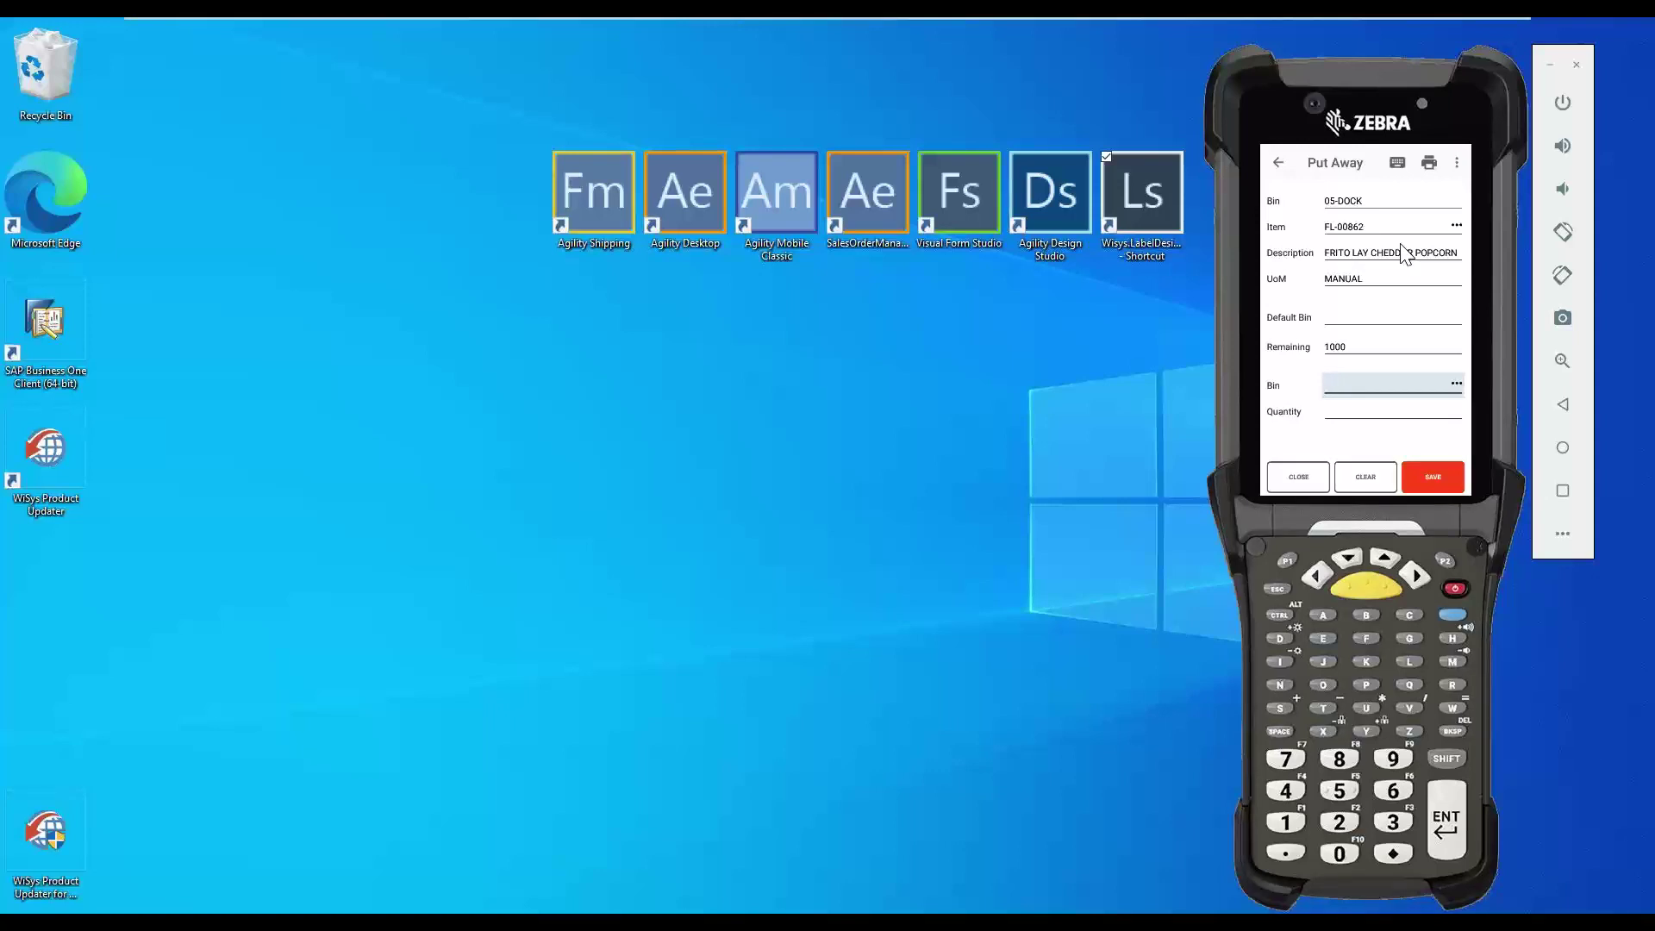
type("05-A2-S1-L1")
key("Return")
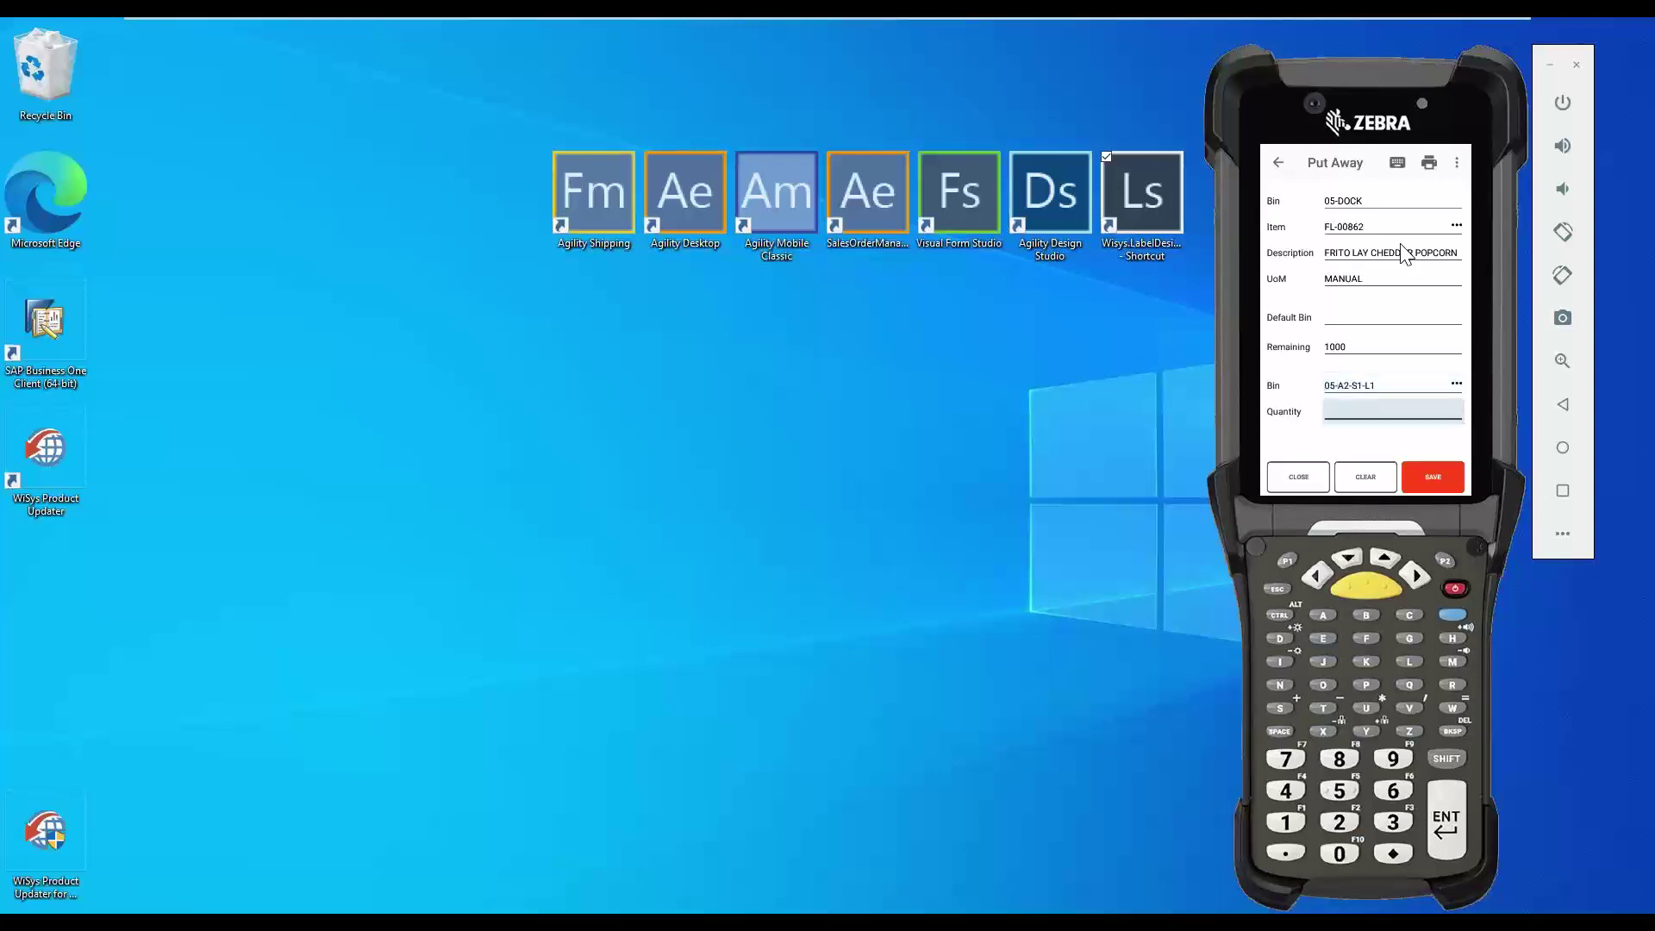
type("1000")
key("Return")
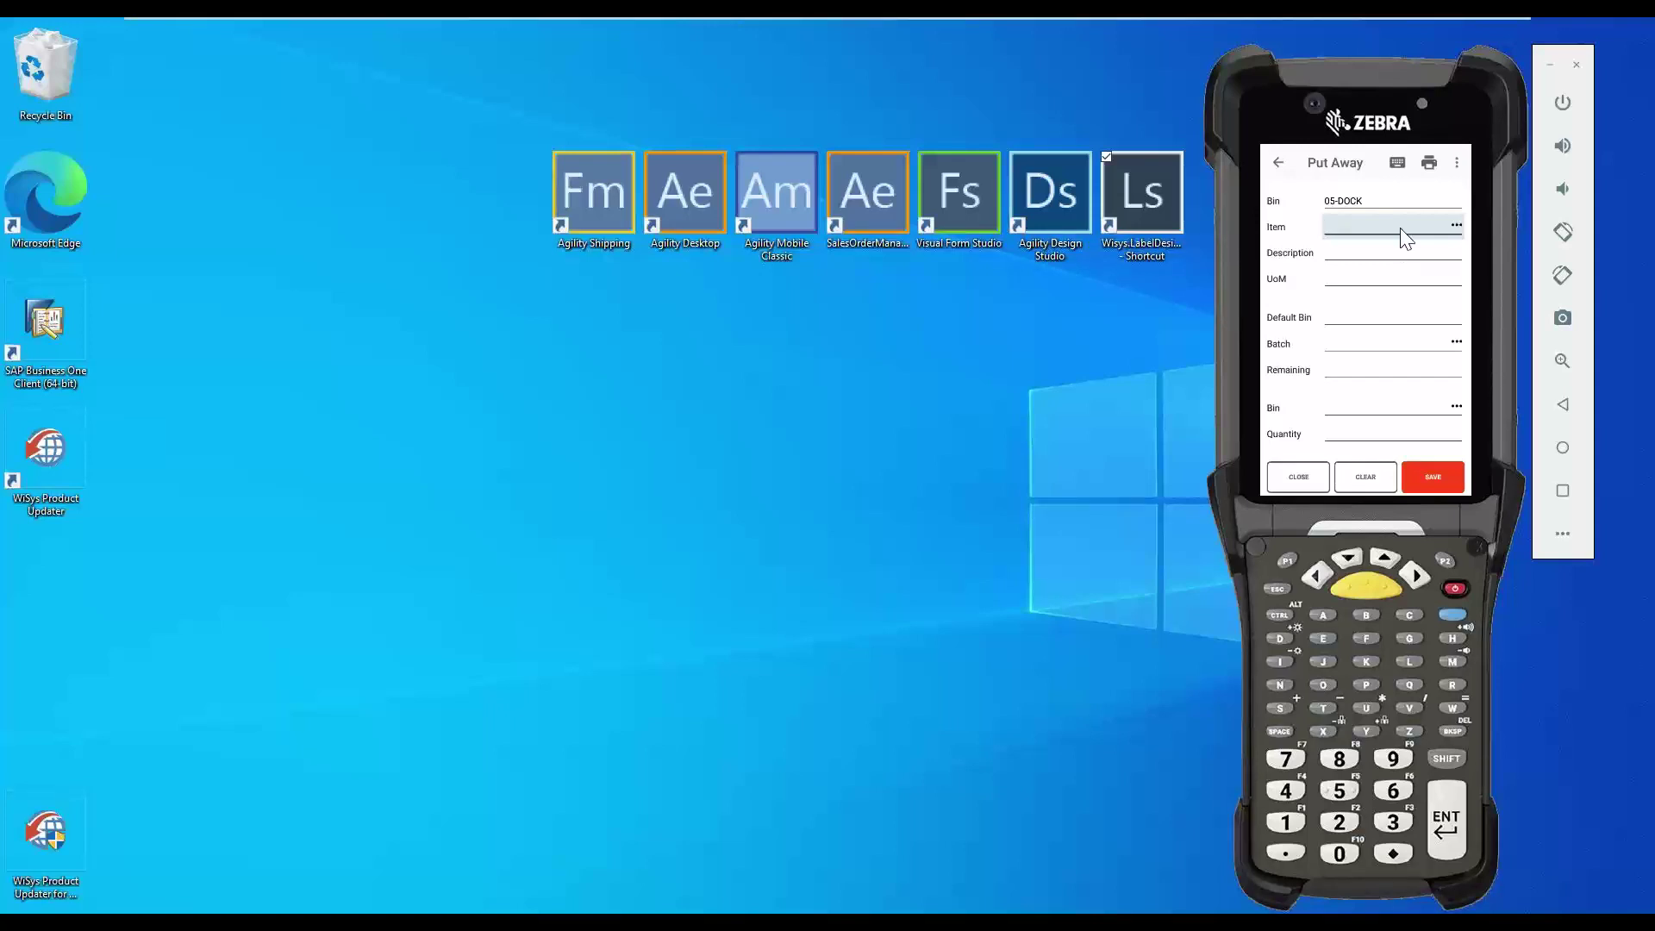
left_click(1279, 165)
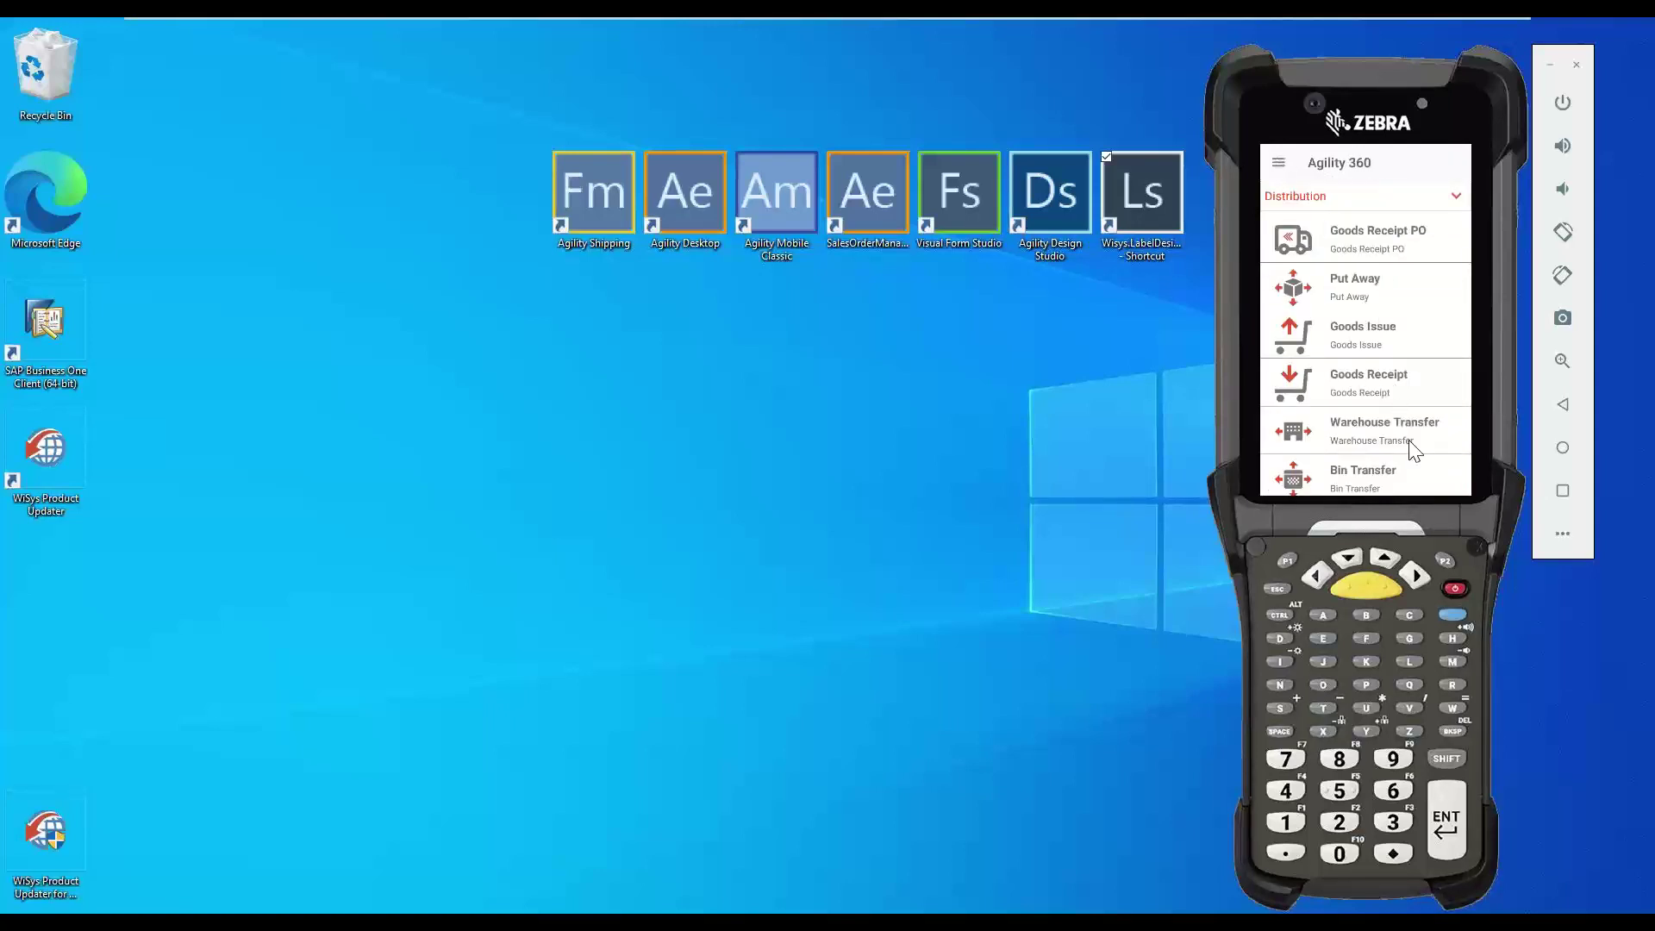
- Check the on-hand quantities per bin for item FL-00862 in Bin View, then close the view
left_click_drag(1411, 424, 1411, 343)
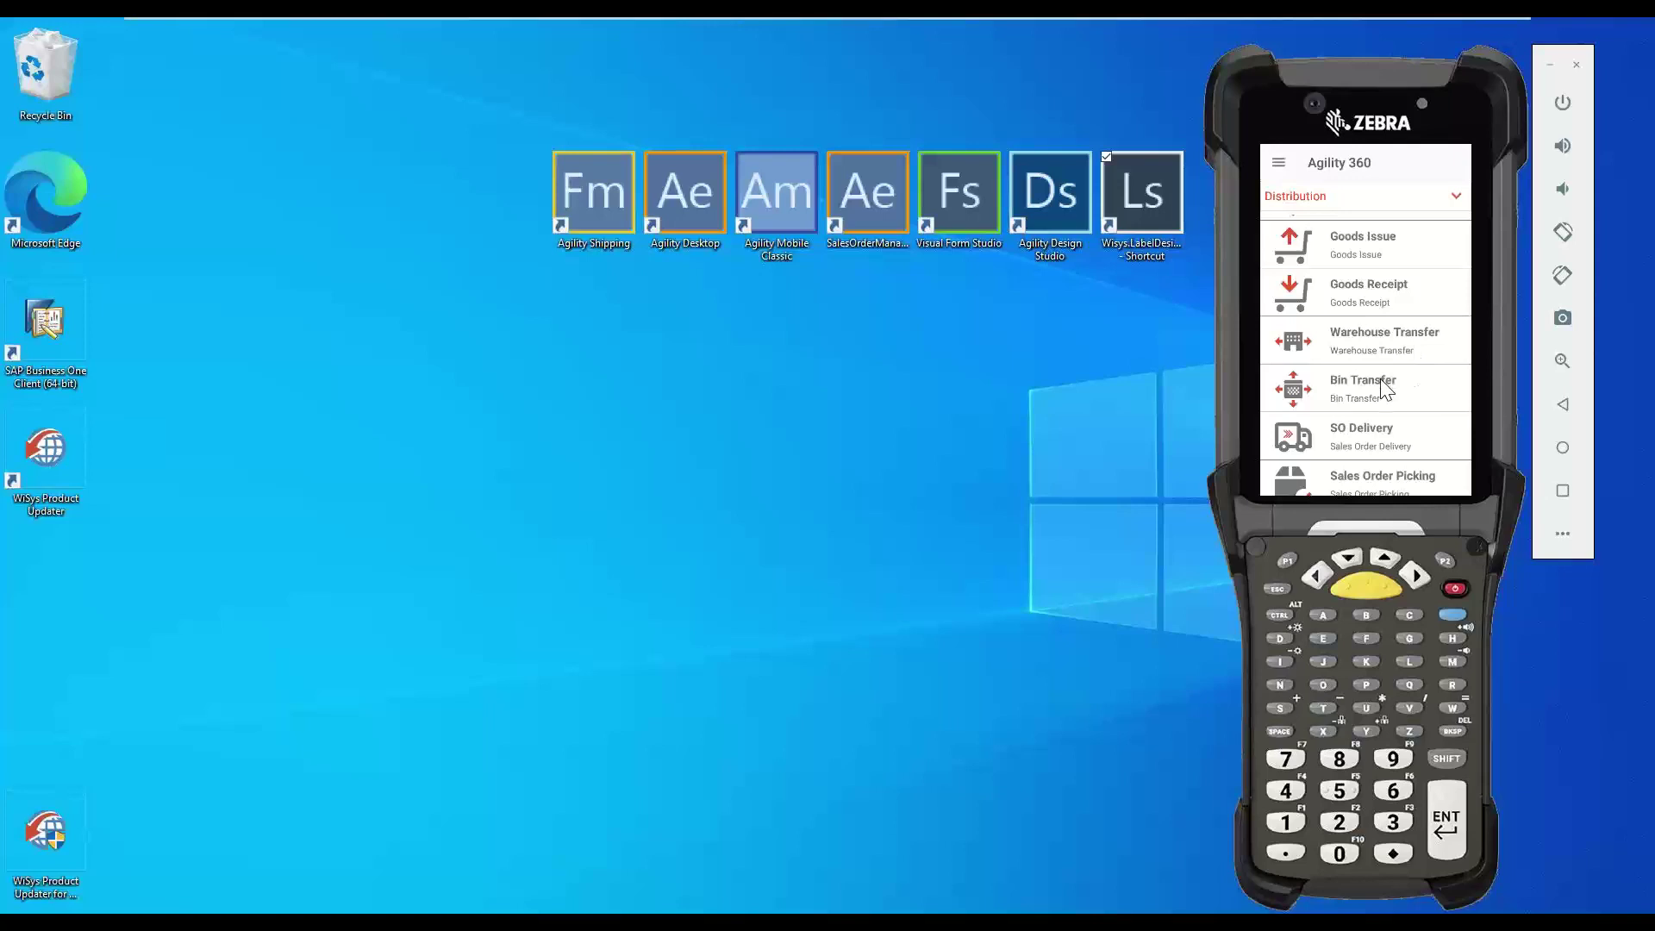
left_click_drag(1383, 382, 1389, 332)
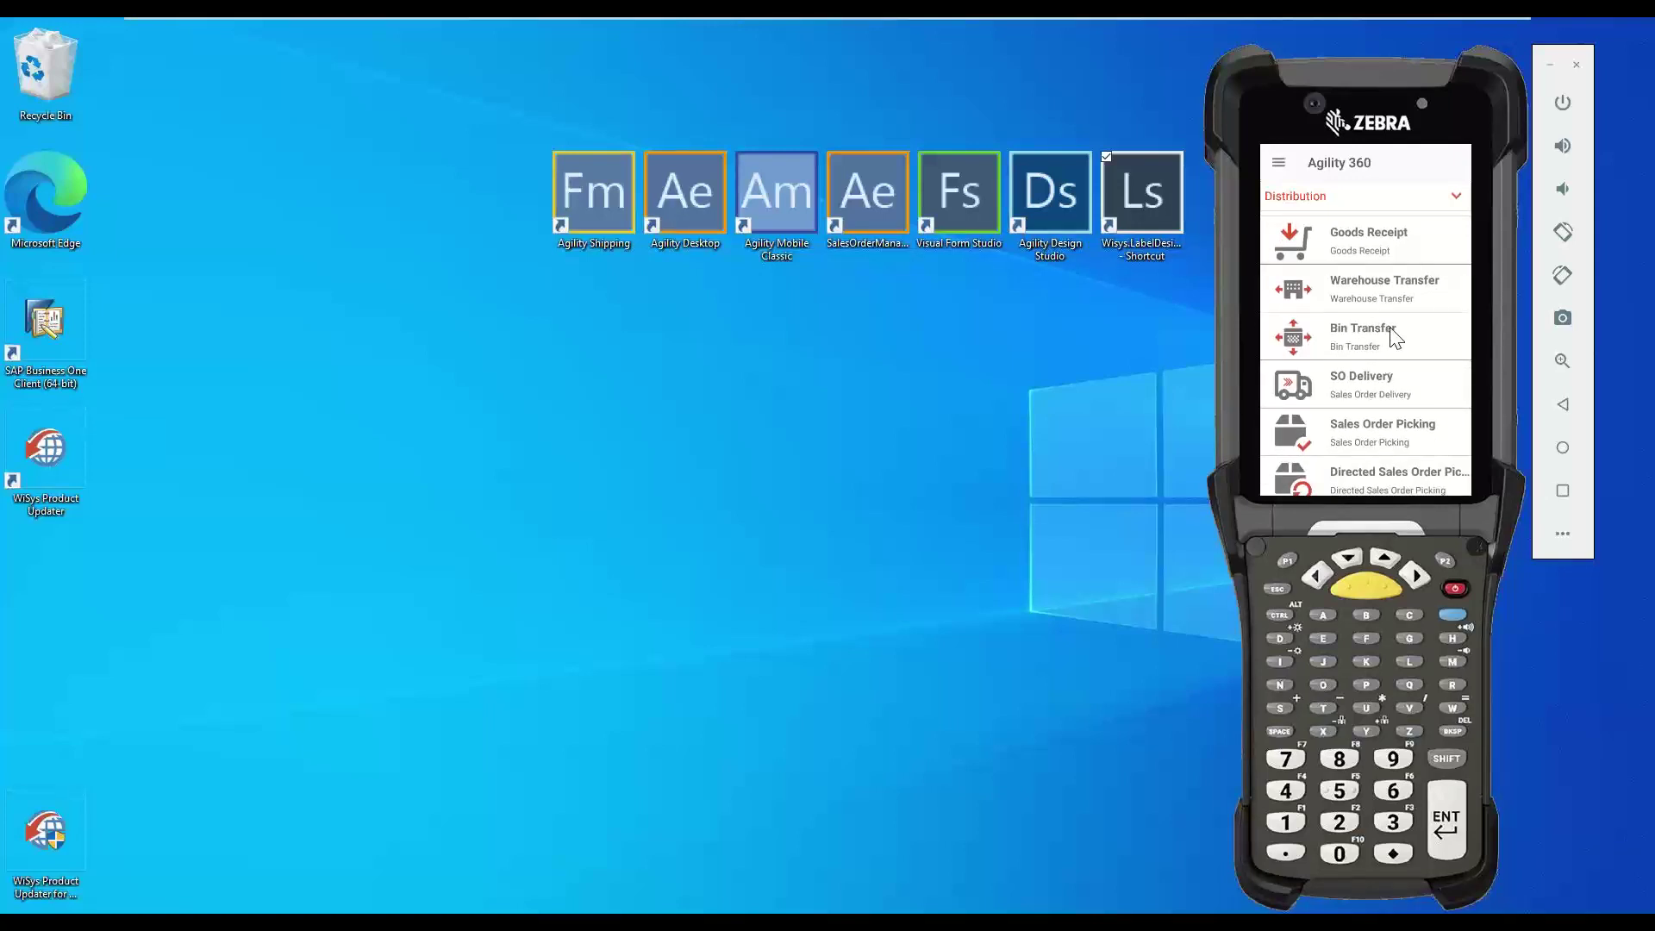
scroll(1392, 336, "down", 5)
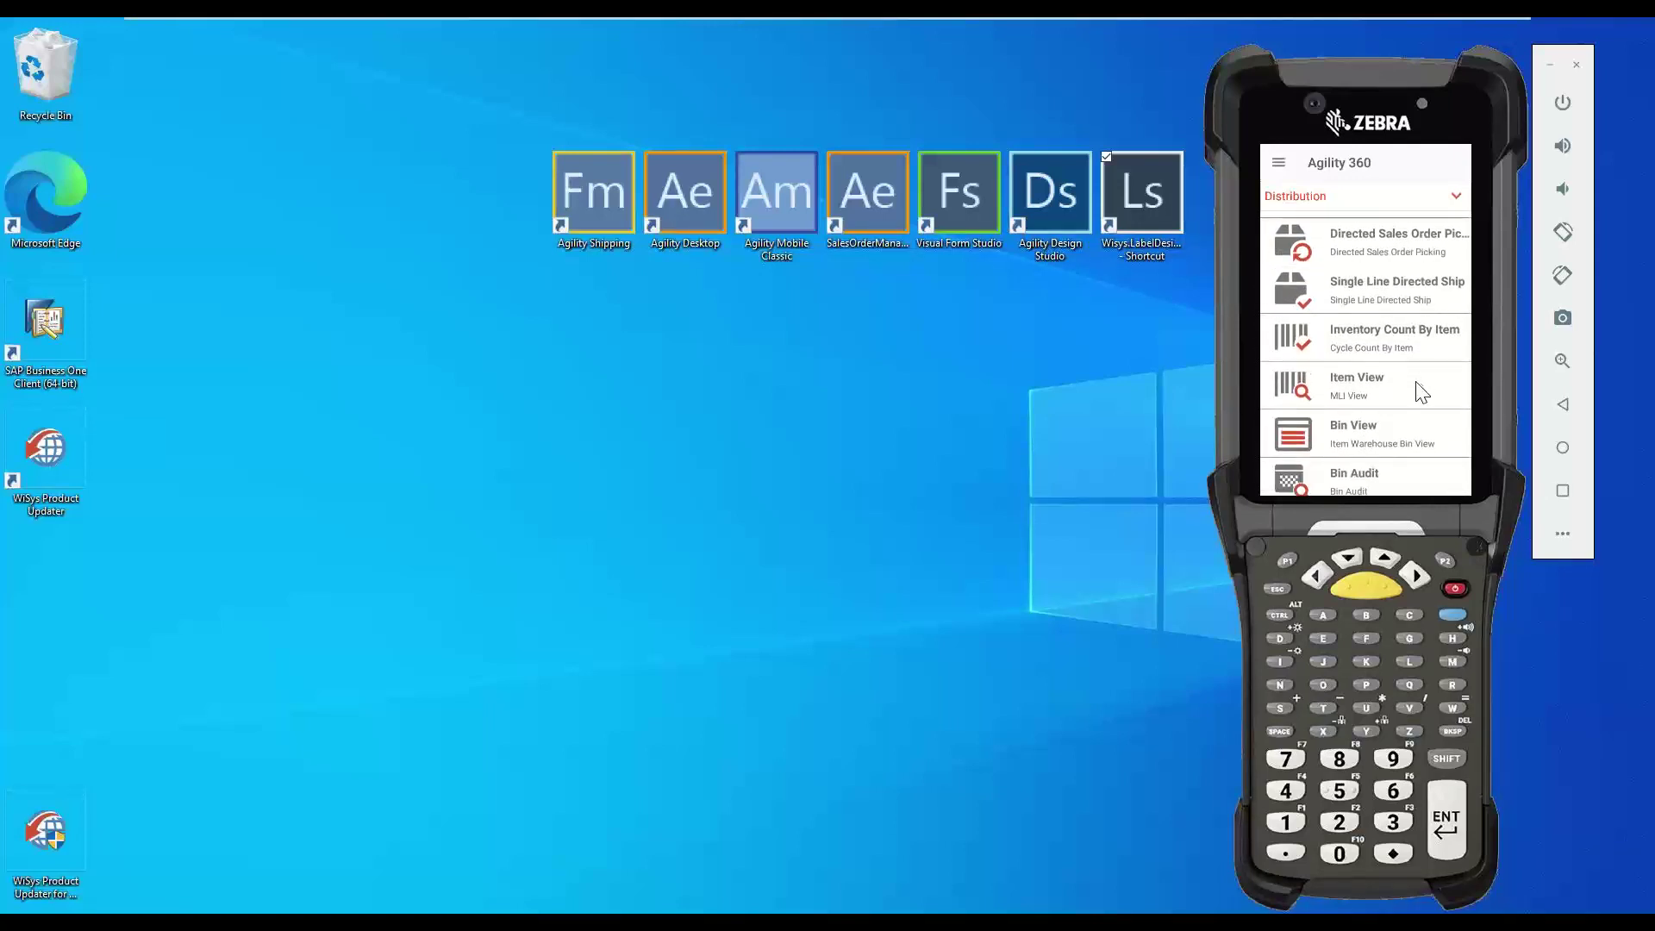
left_click_drag(1422, 392, 1421, 346)
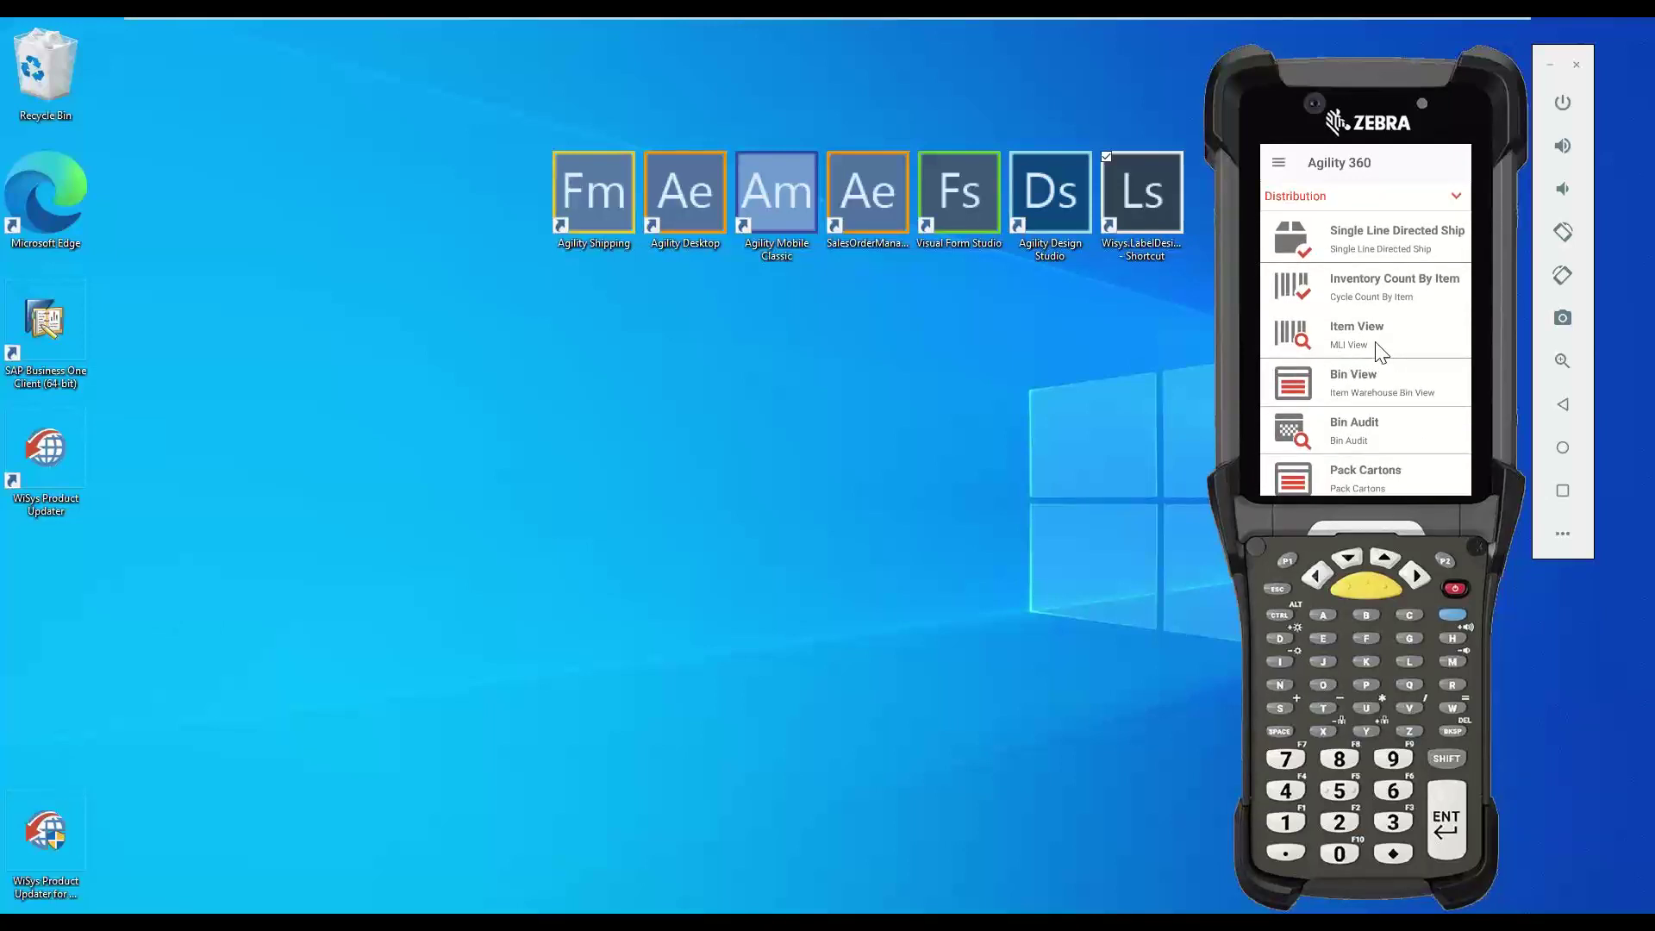
left_click(1388, 385)
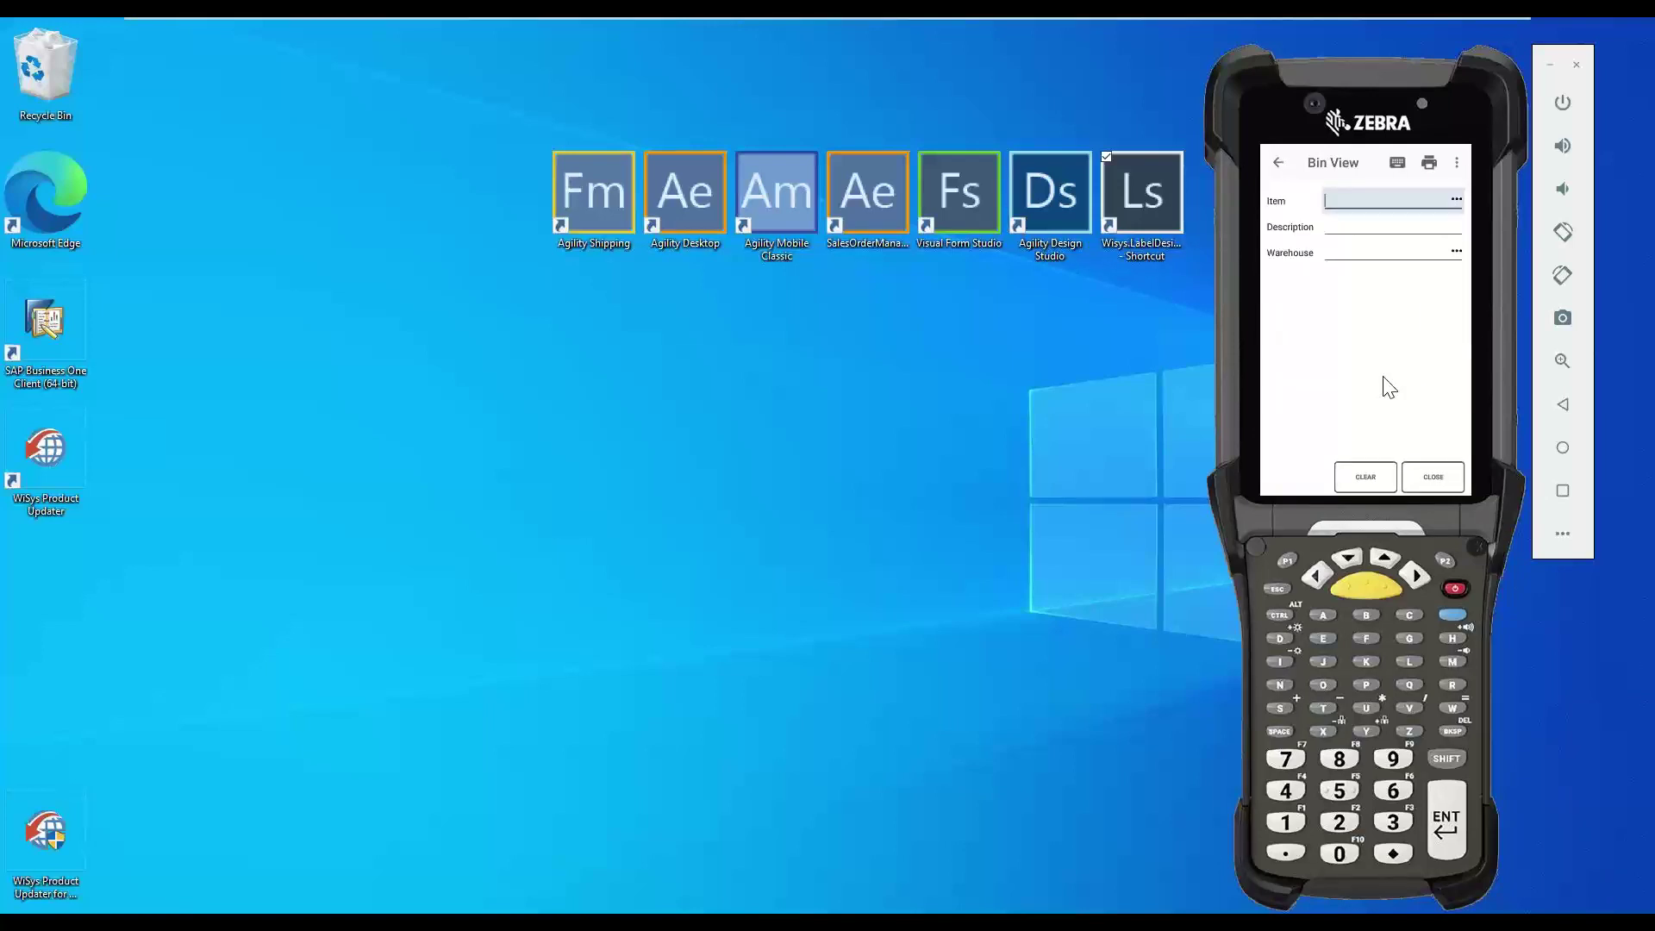
type("FL-00862")
key("Return")
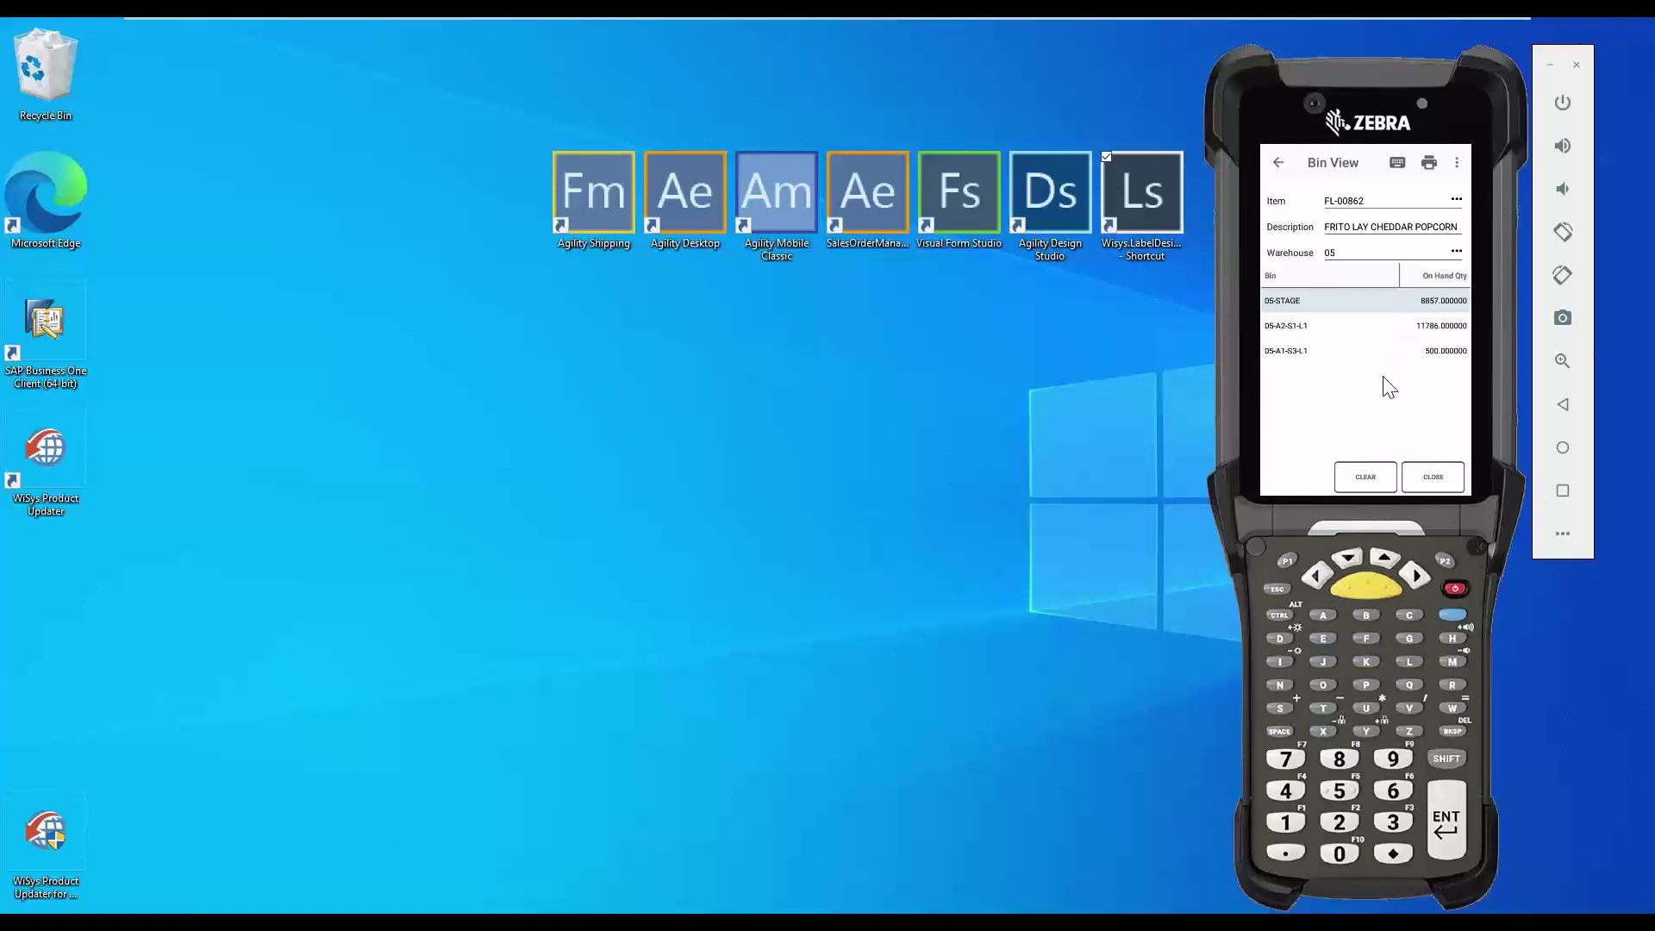
left_click(1435, 472)
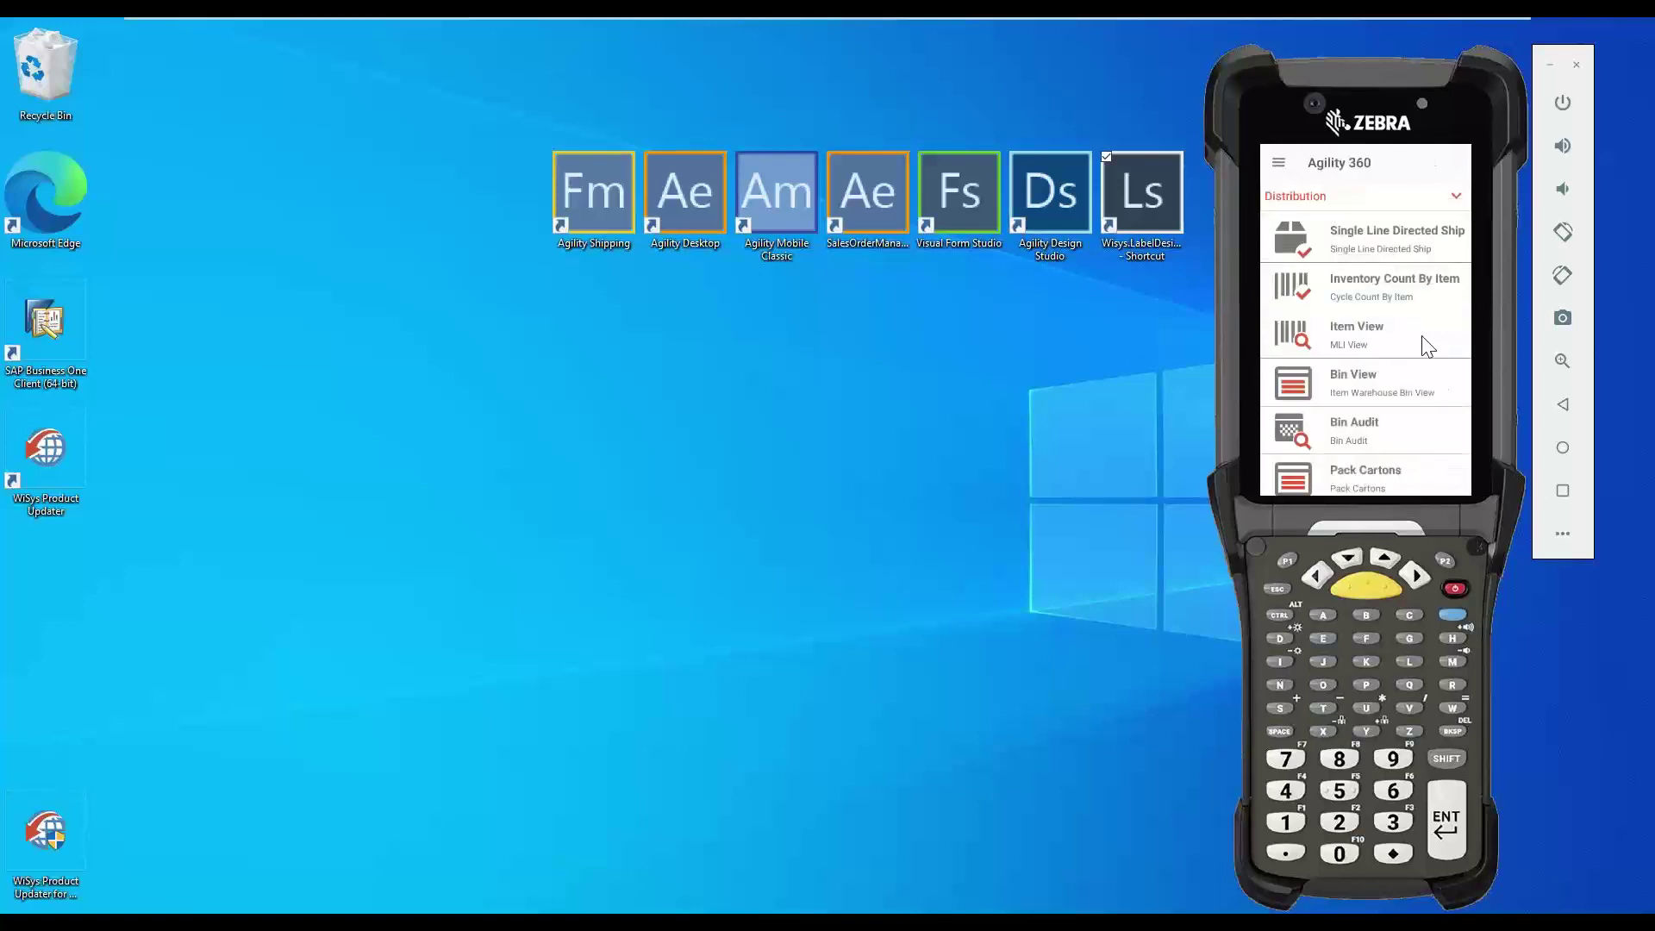
- Look up item FL-00862 in Item View, check its stock per bin in warehouse 05, and return to the item figures
left_click(1394, 340)
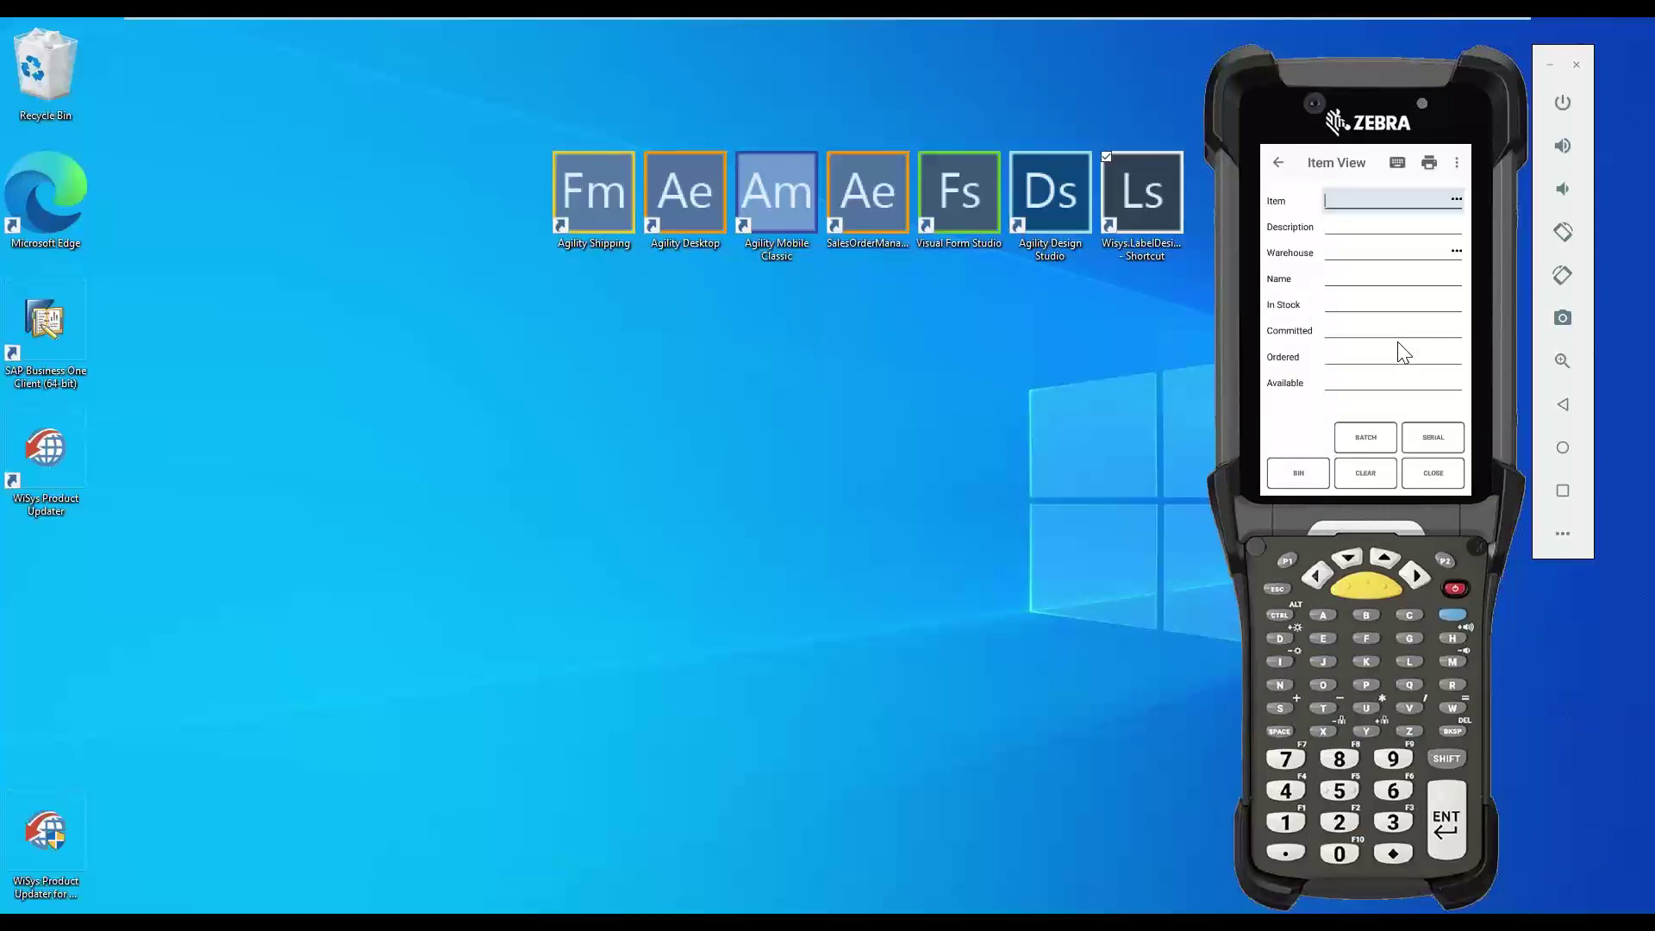
type("FL-00862")
key("Return")
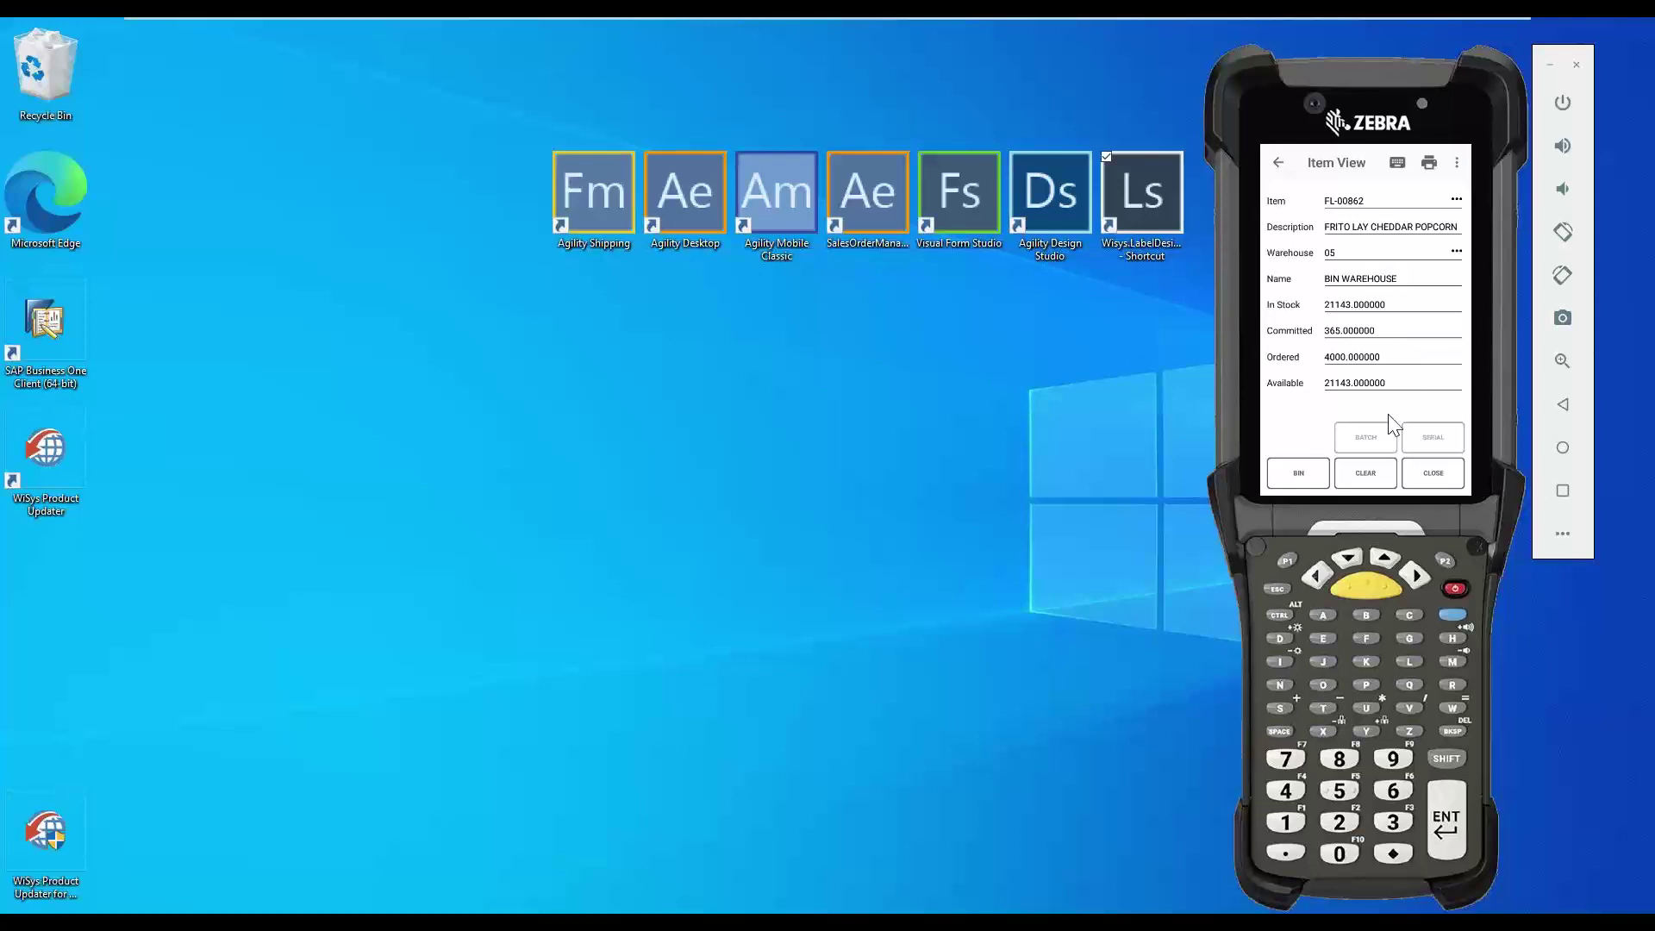
left_click(1276, 480)
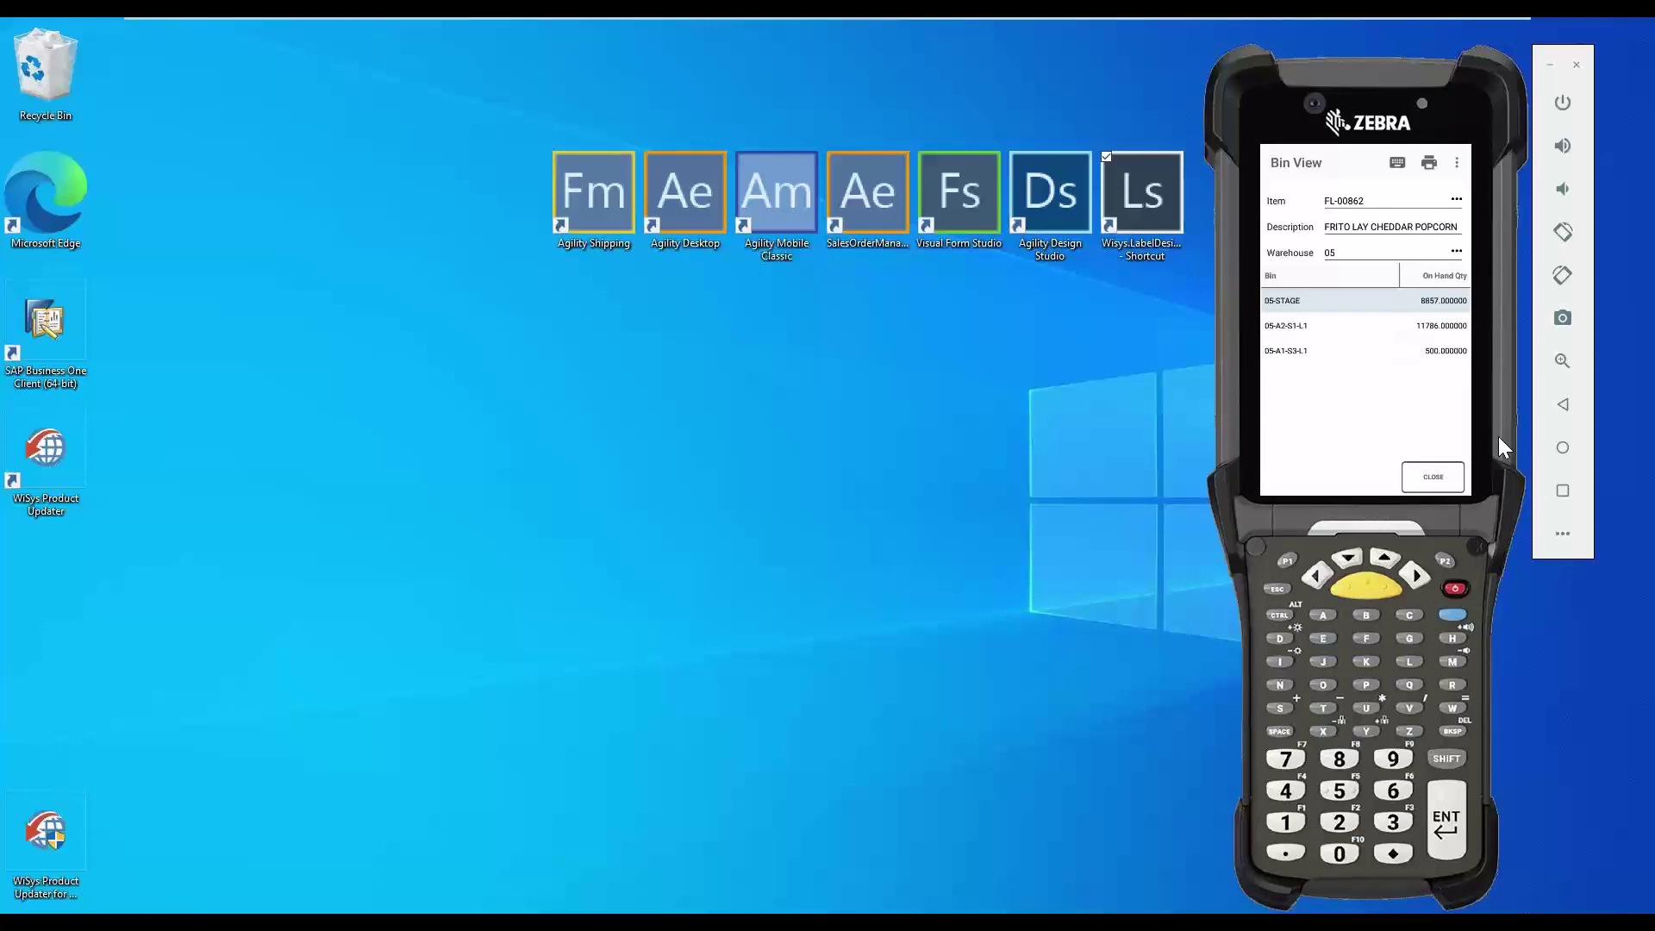
left_click(1457, 475)
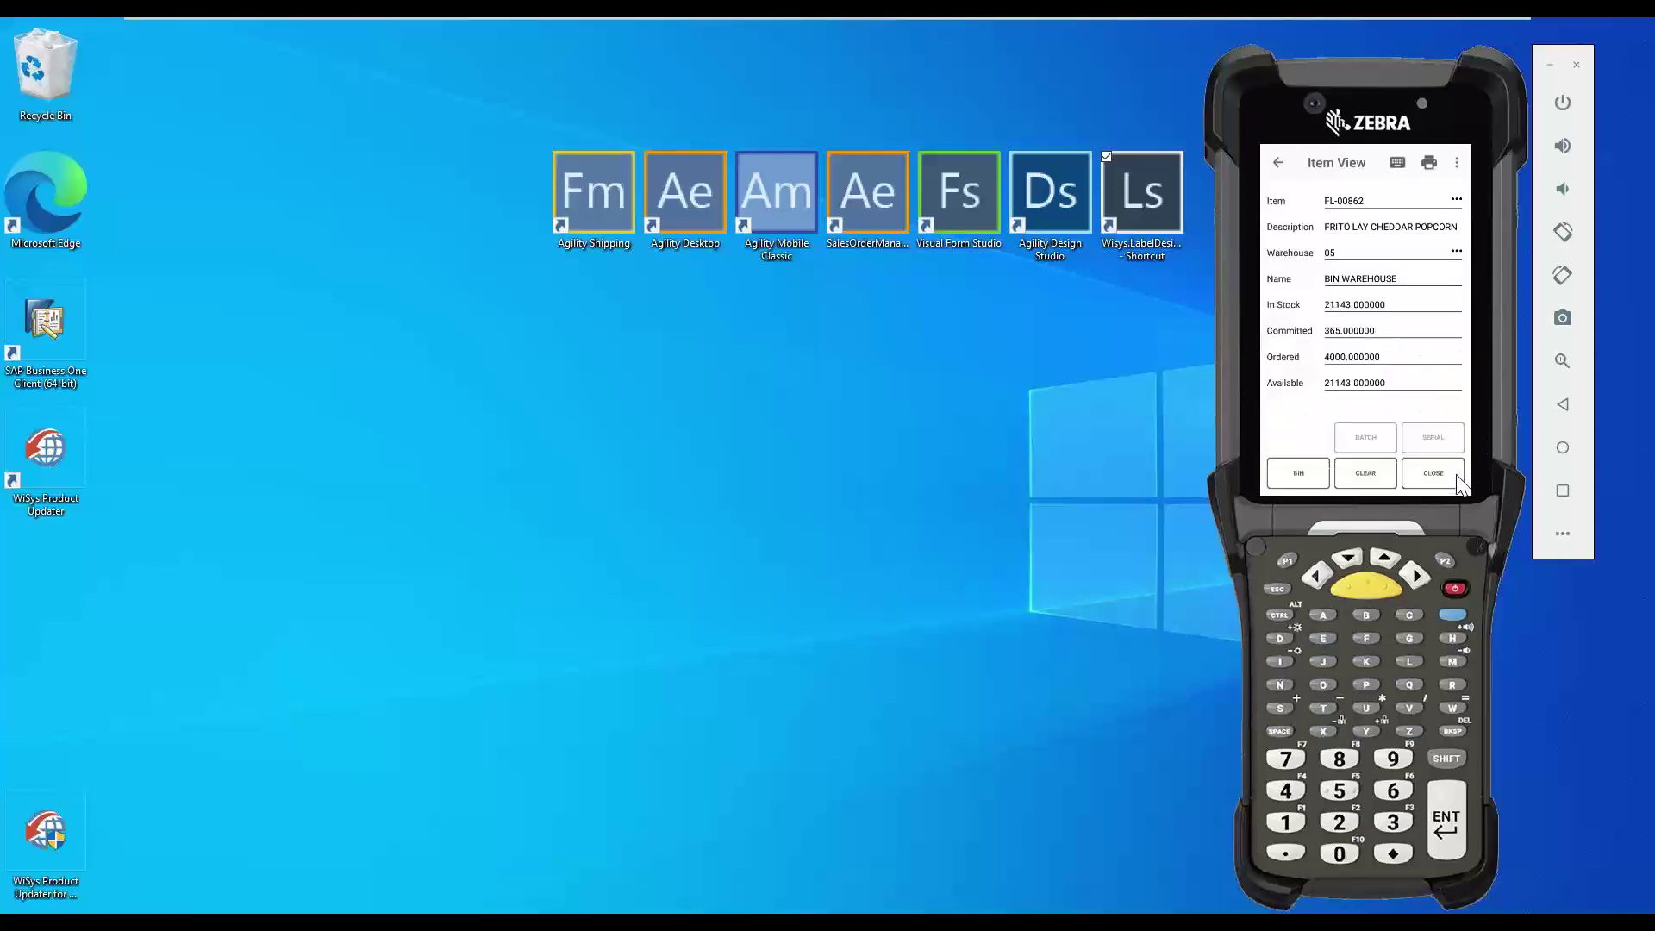
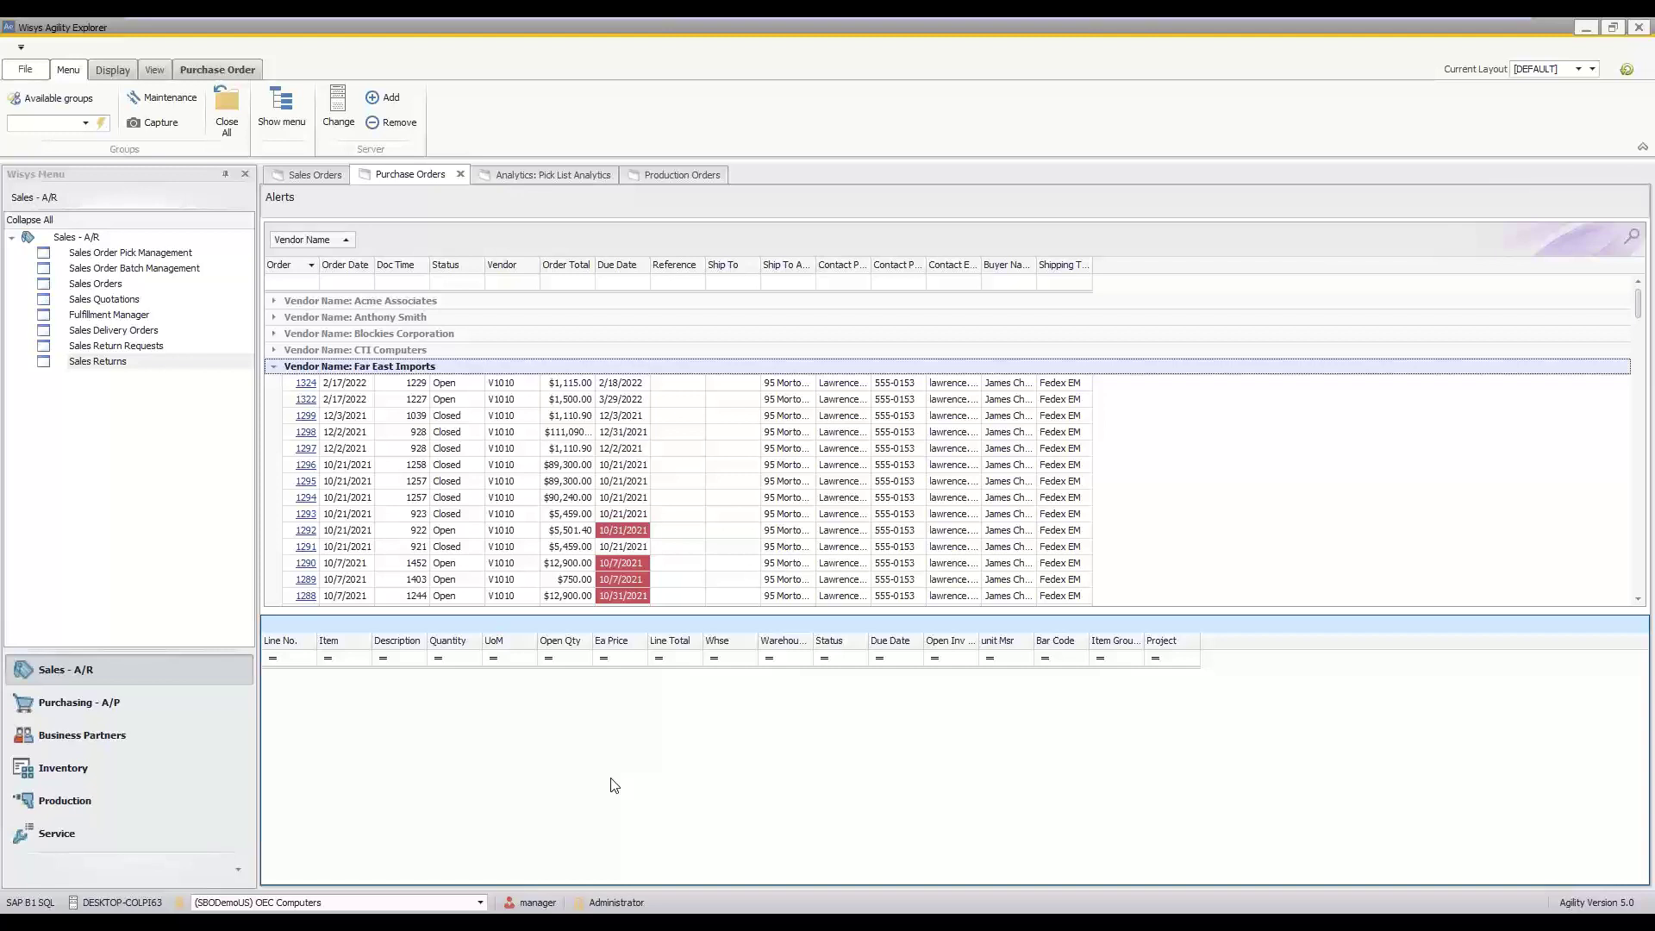
left_click(1586, 28)
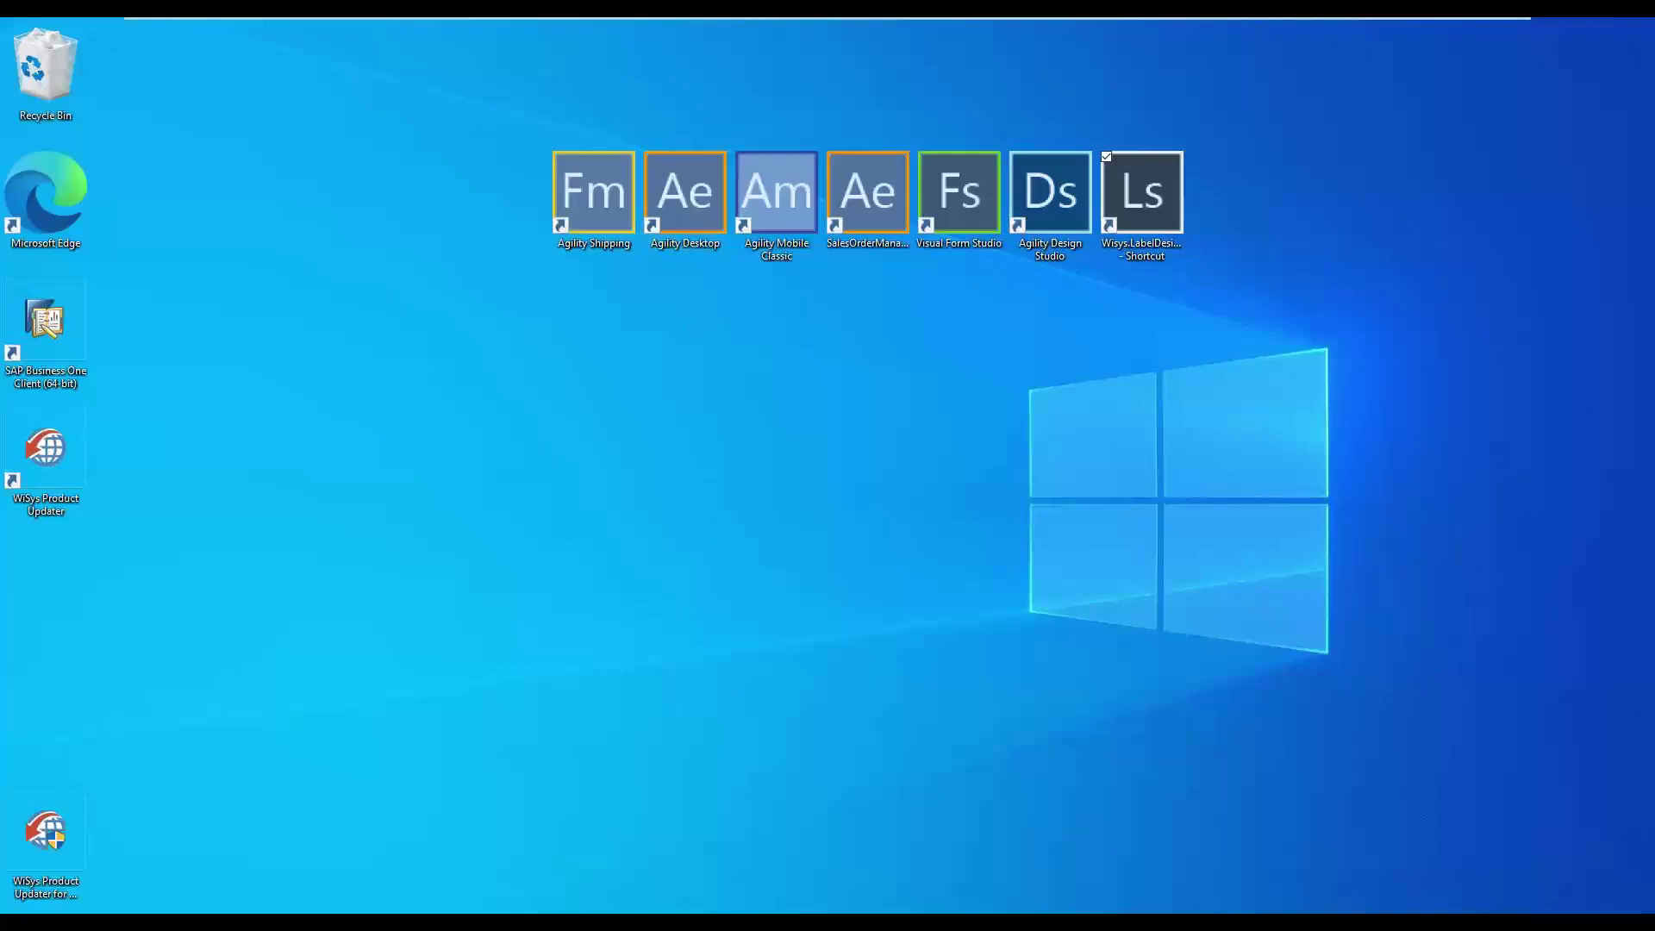
key("alt+Tab")
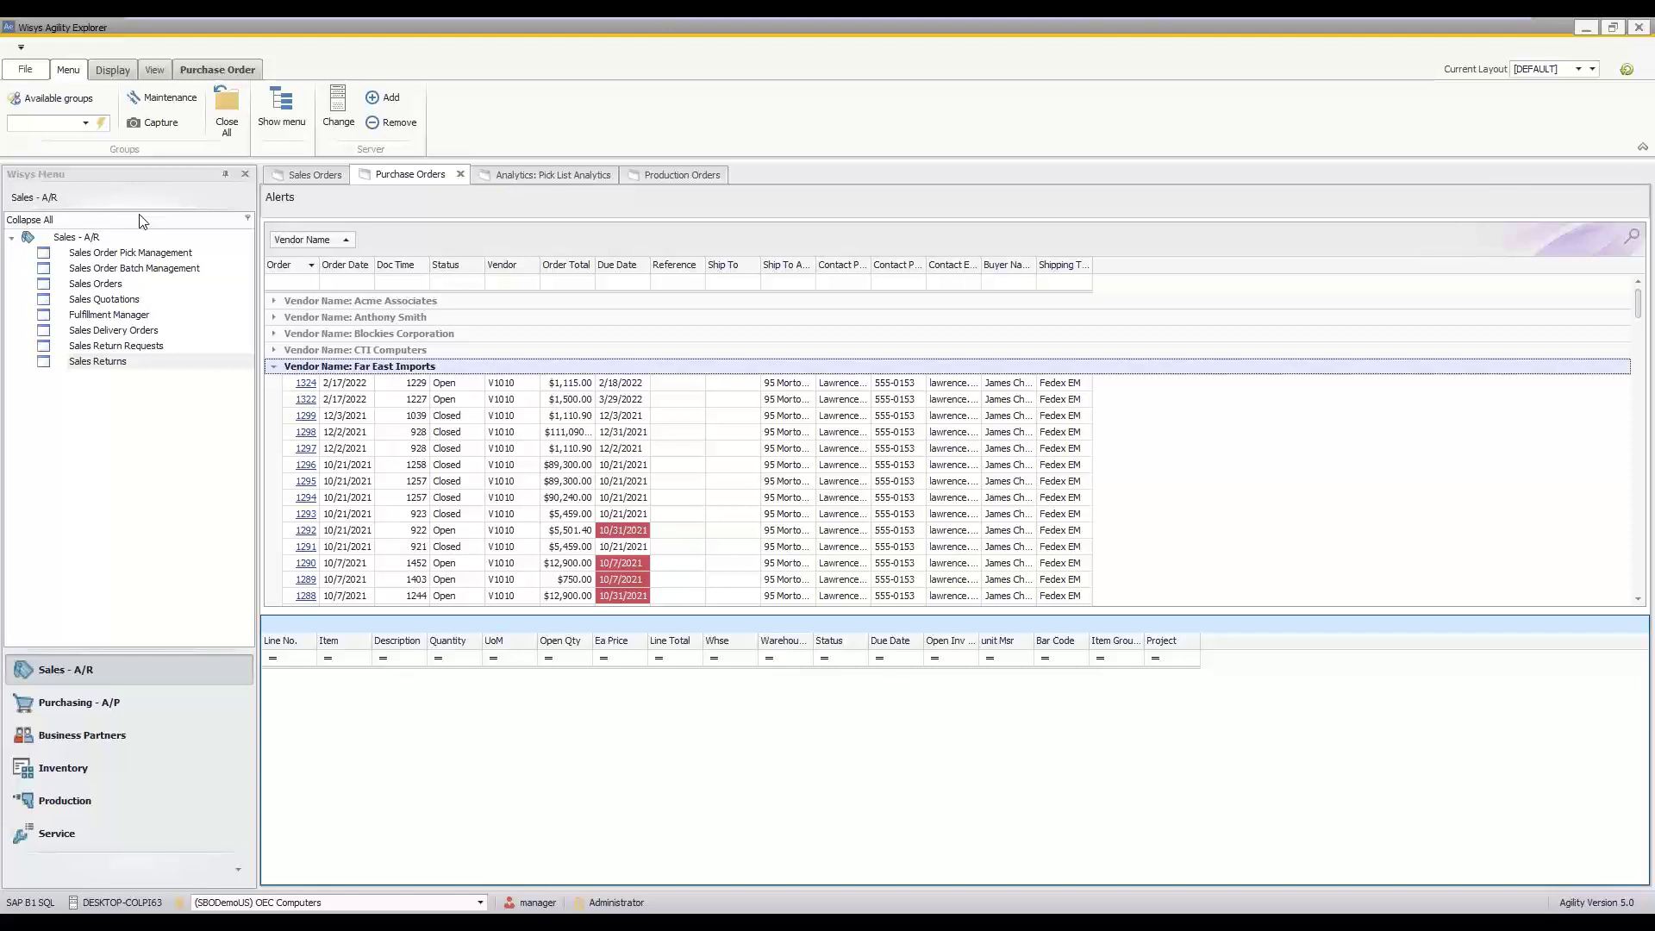
key("Up")
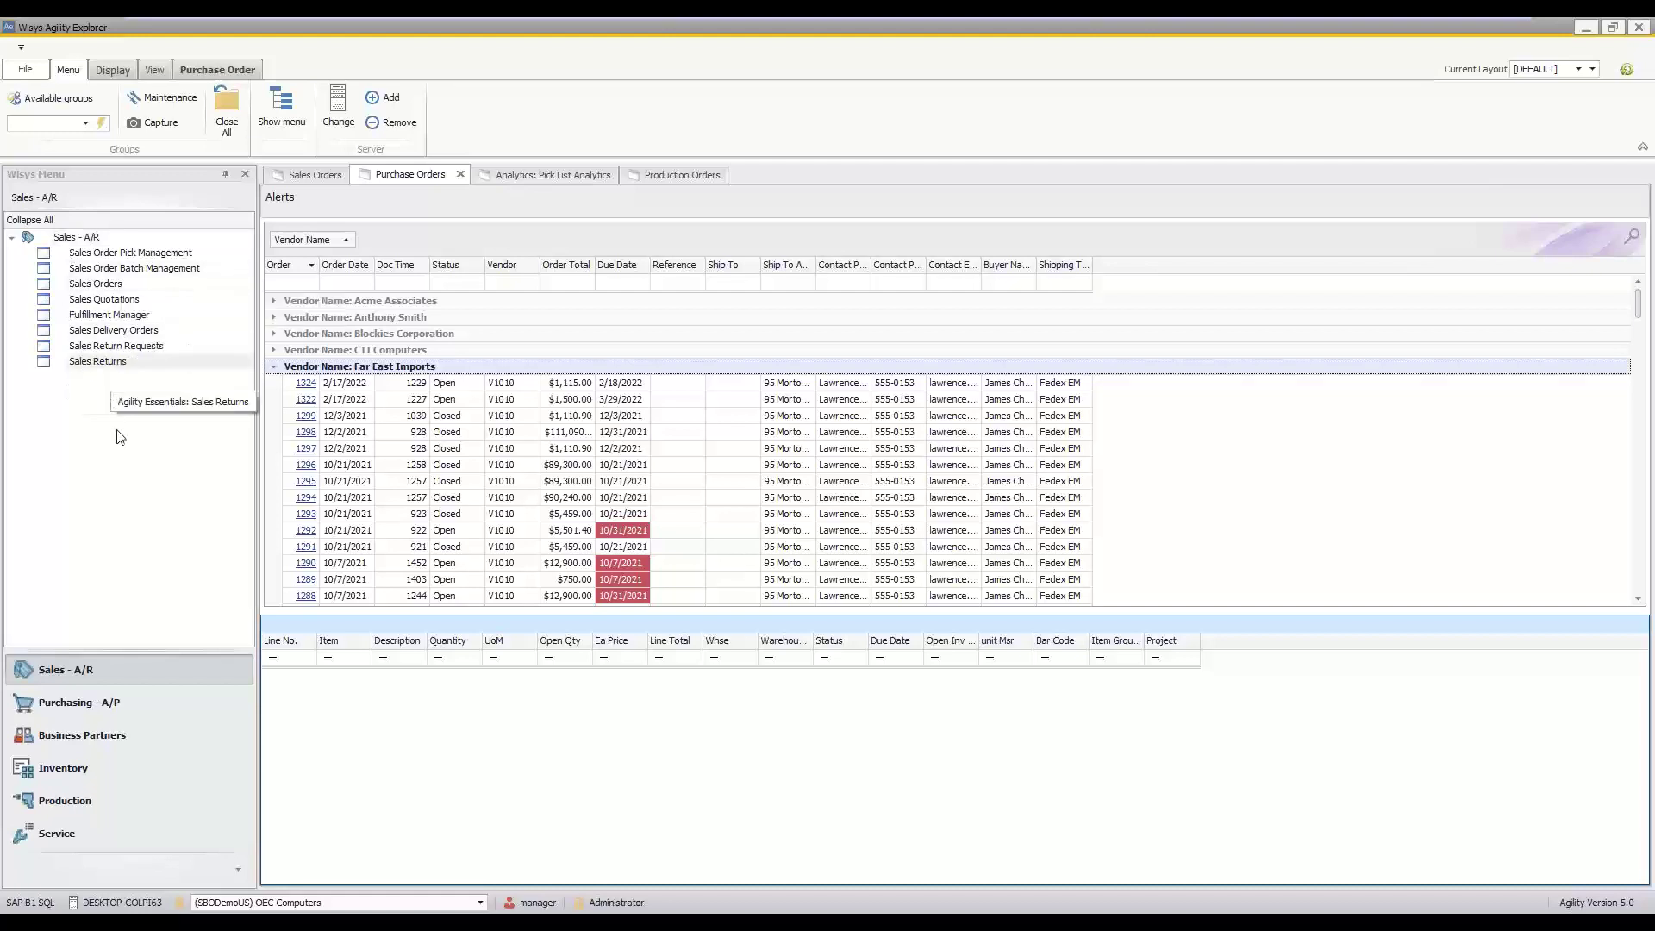
- Show the Sales Orders view in Agility Explorer, then collapse and re-expand the Open status group
left_click(313, 175)
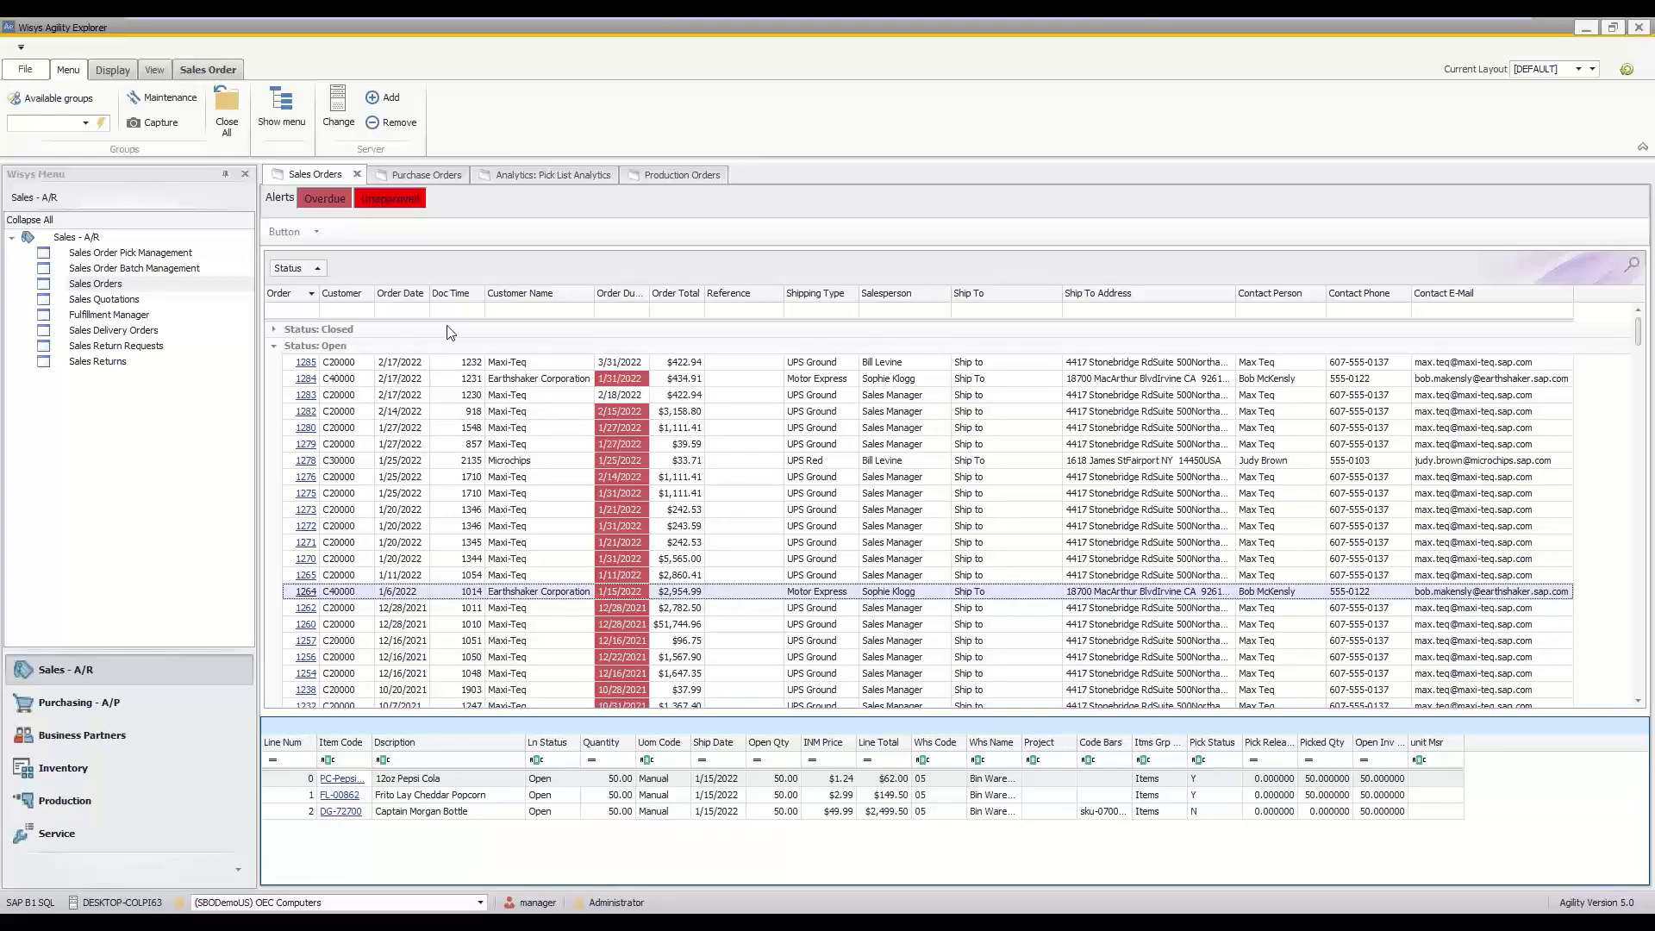
left_click_drag(311, 285, 292, 267)
double_click(340, 349)
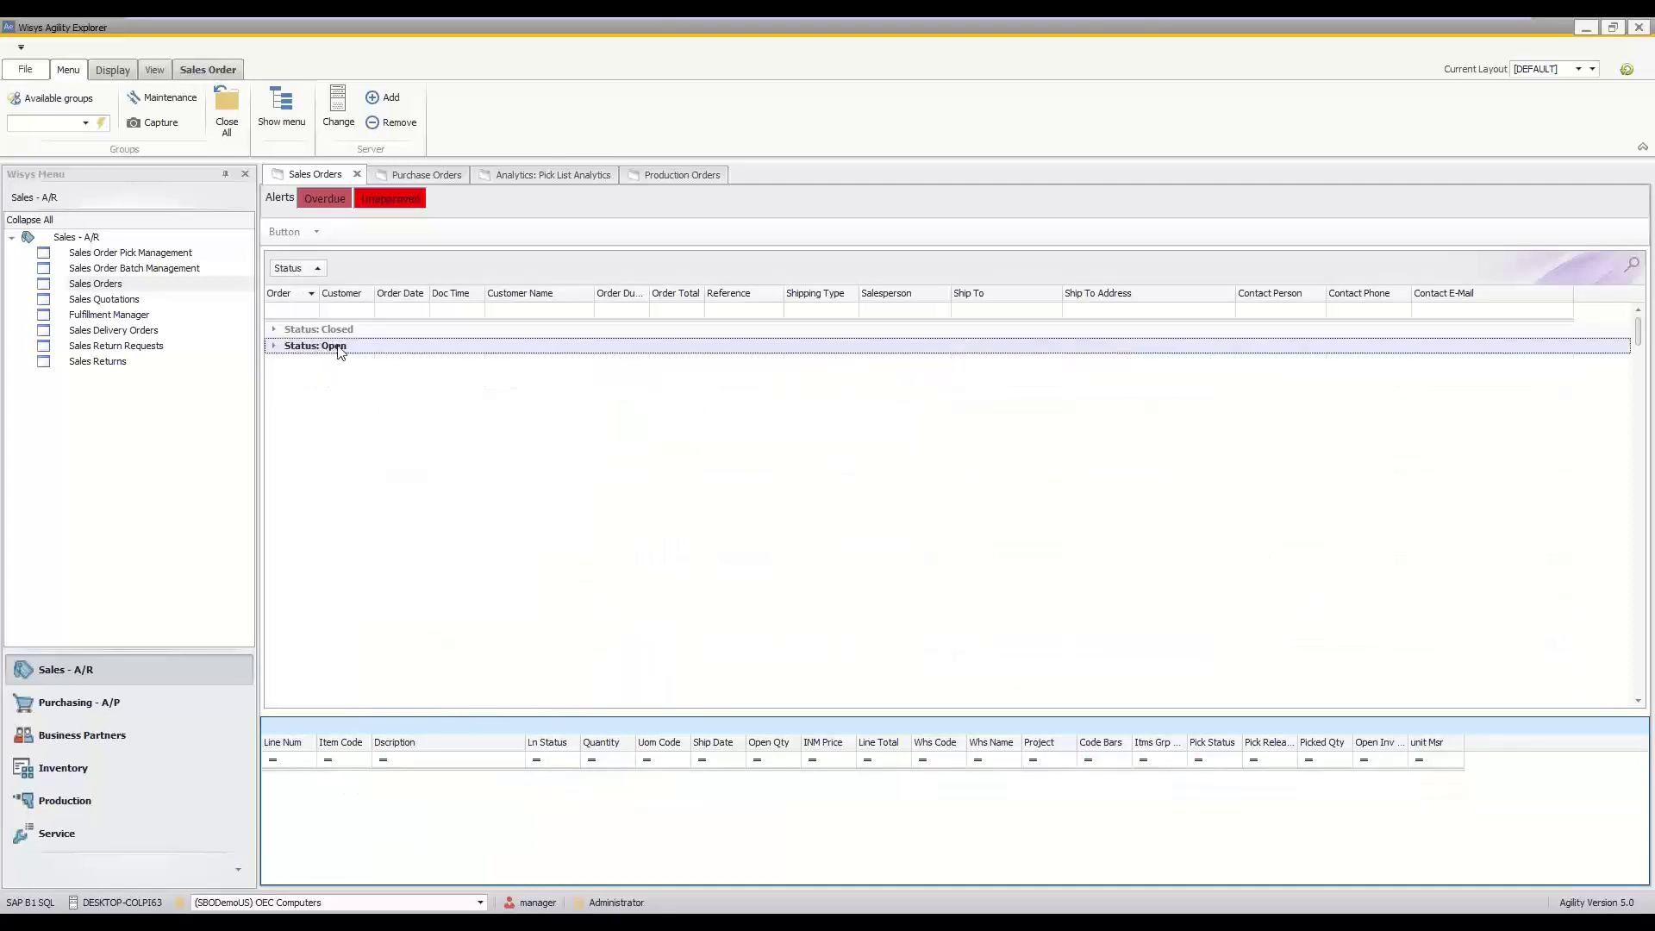
left_click(273, 346)
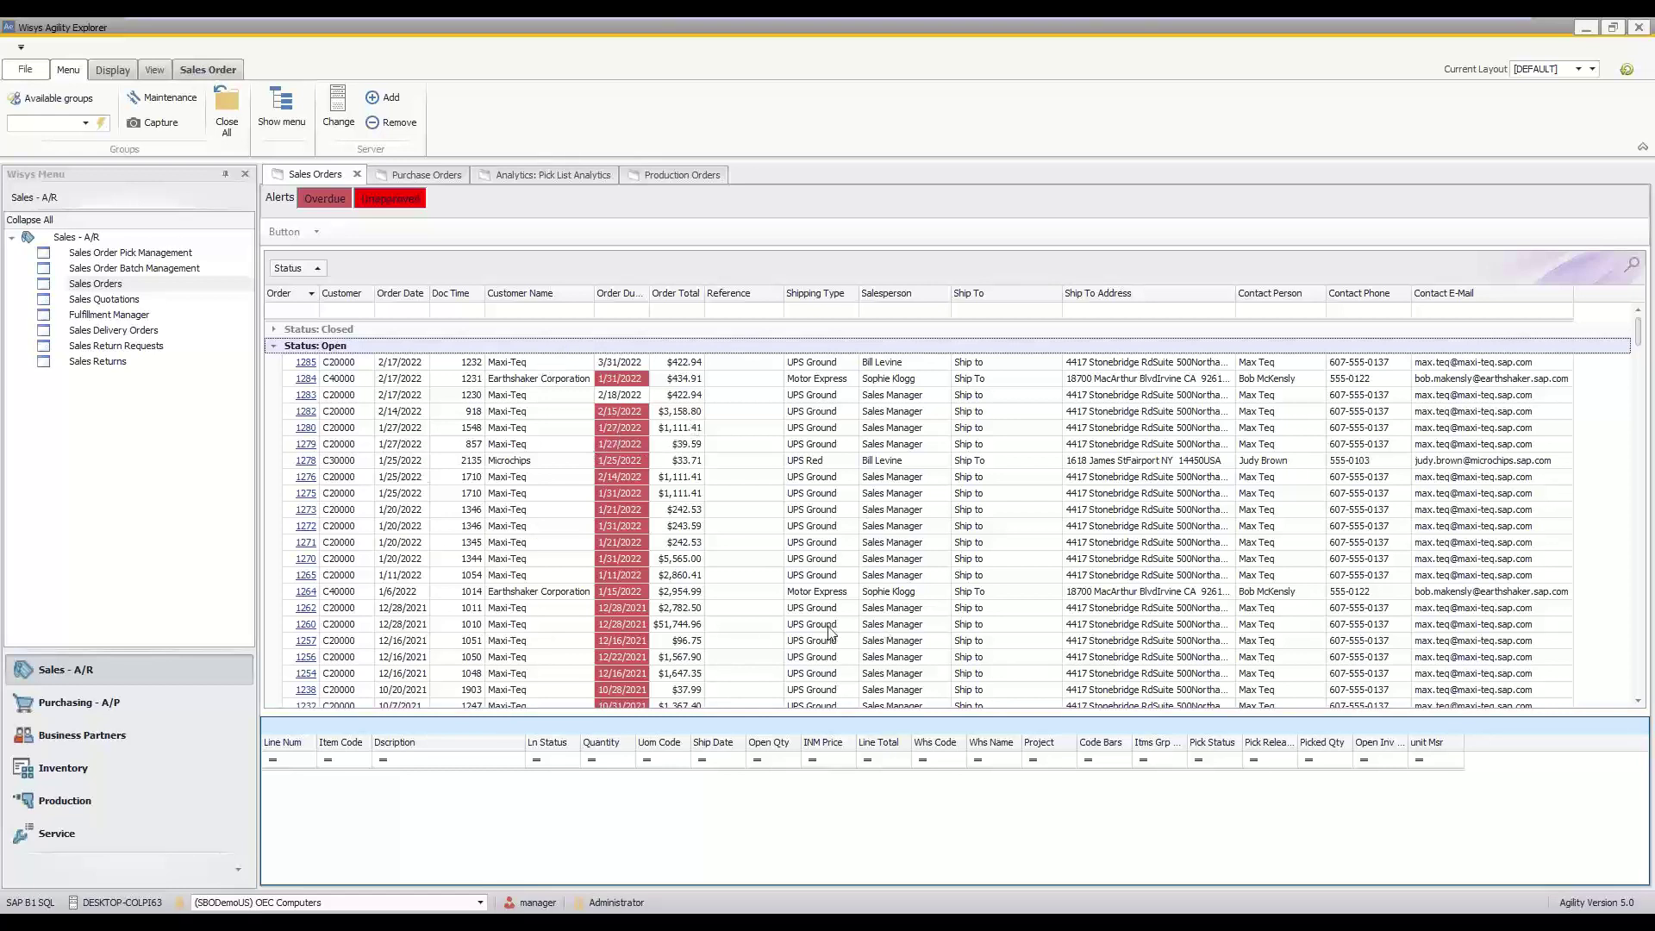
- Group the sales orders by Customer Name within Status, review the open Maxi-Teq orders, and collapse the groups again
left_click_drag(530, 298, 531, 260)
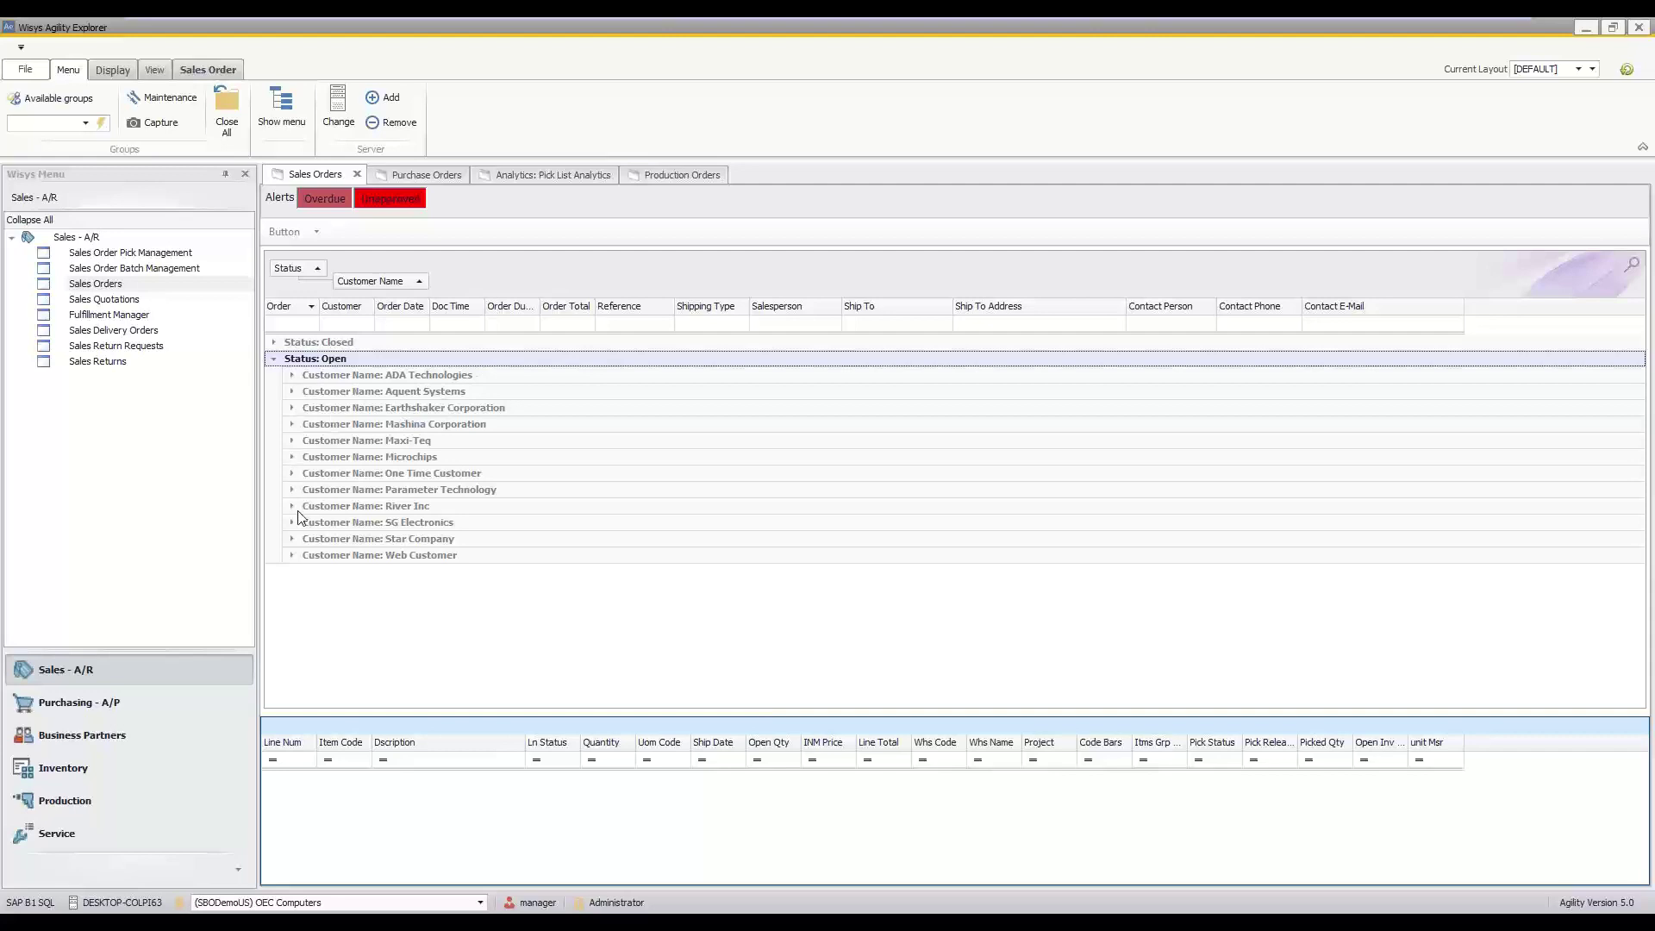
left_click(291, 441)
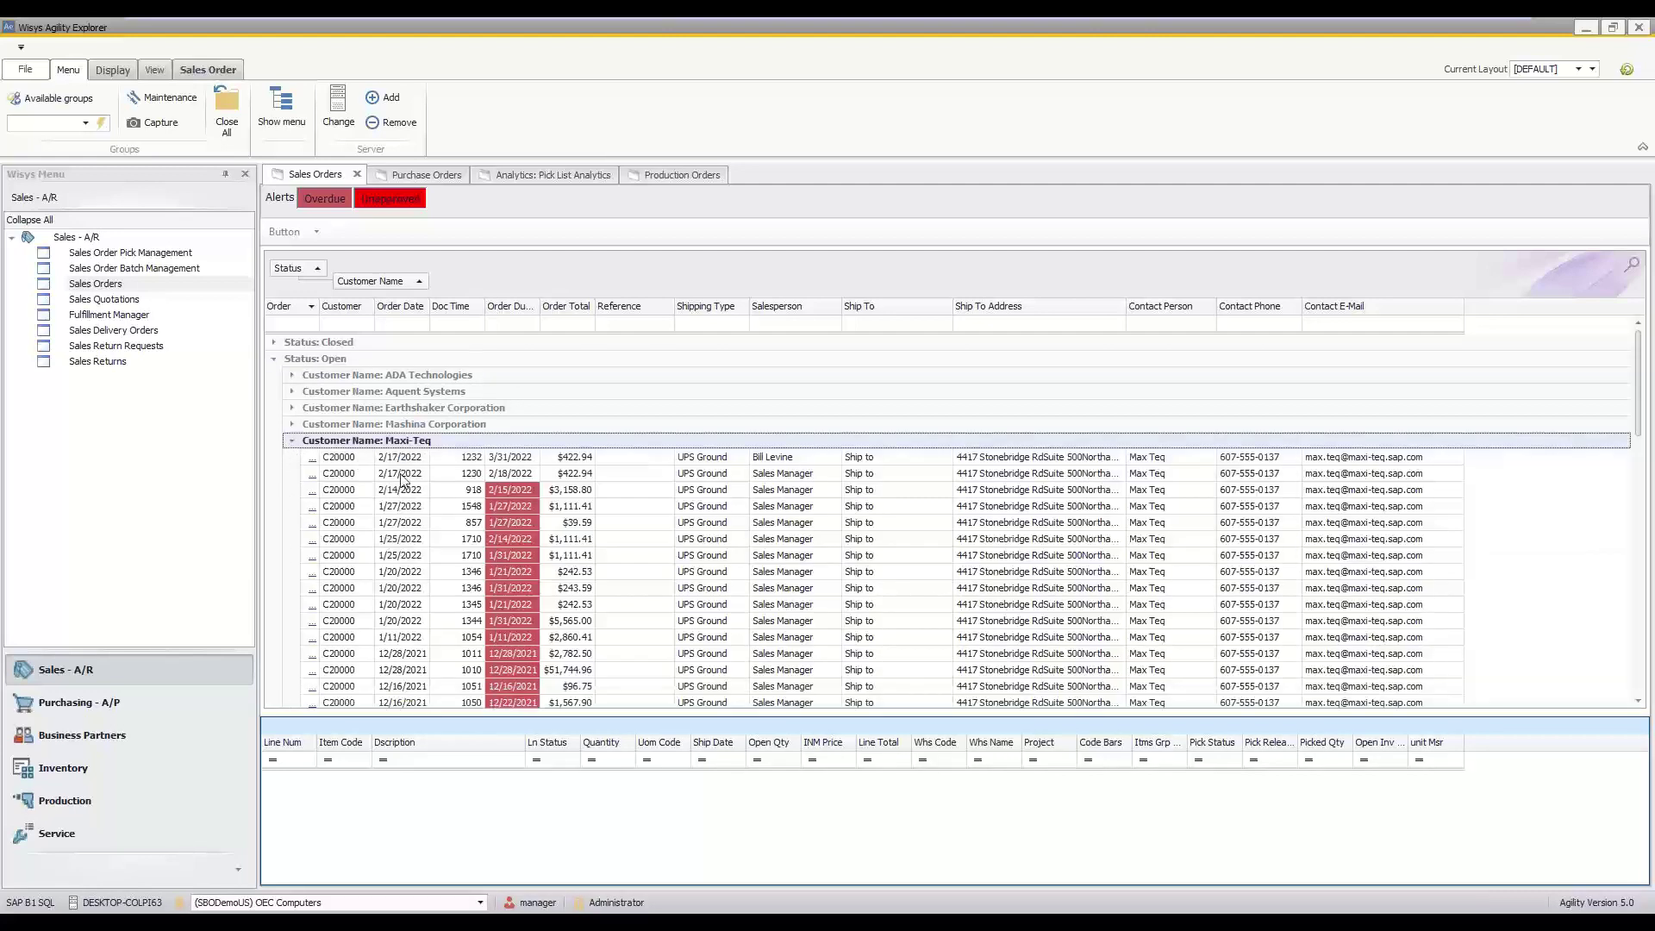
left_click(293, 443)
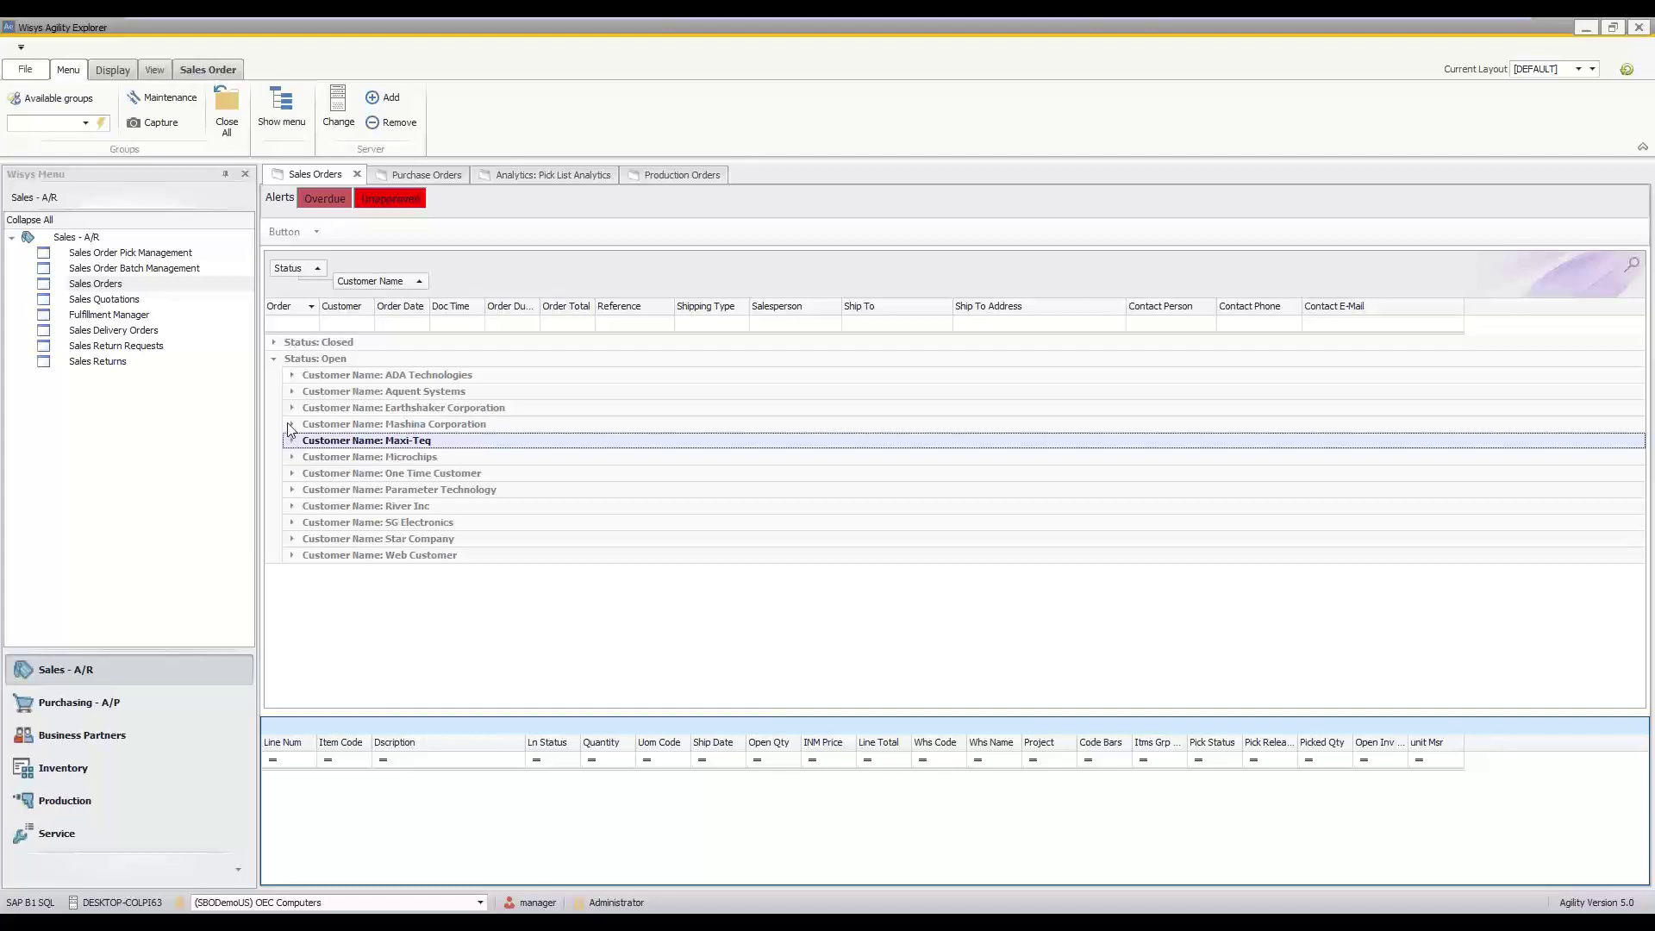
left_click(278, 358)
- Remove the Vendor Name grouping from the Purchase Orders view, filter Status by "open", and show the first order's lines
left_click(411, 173)
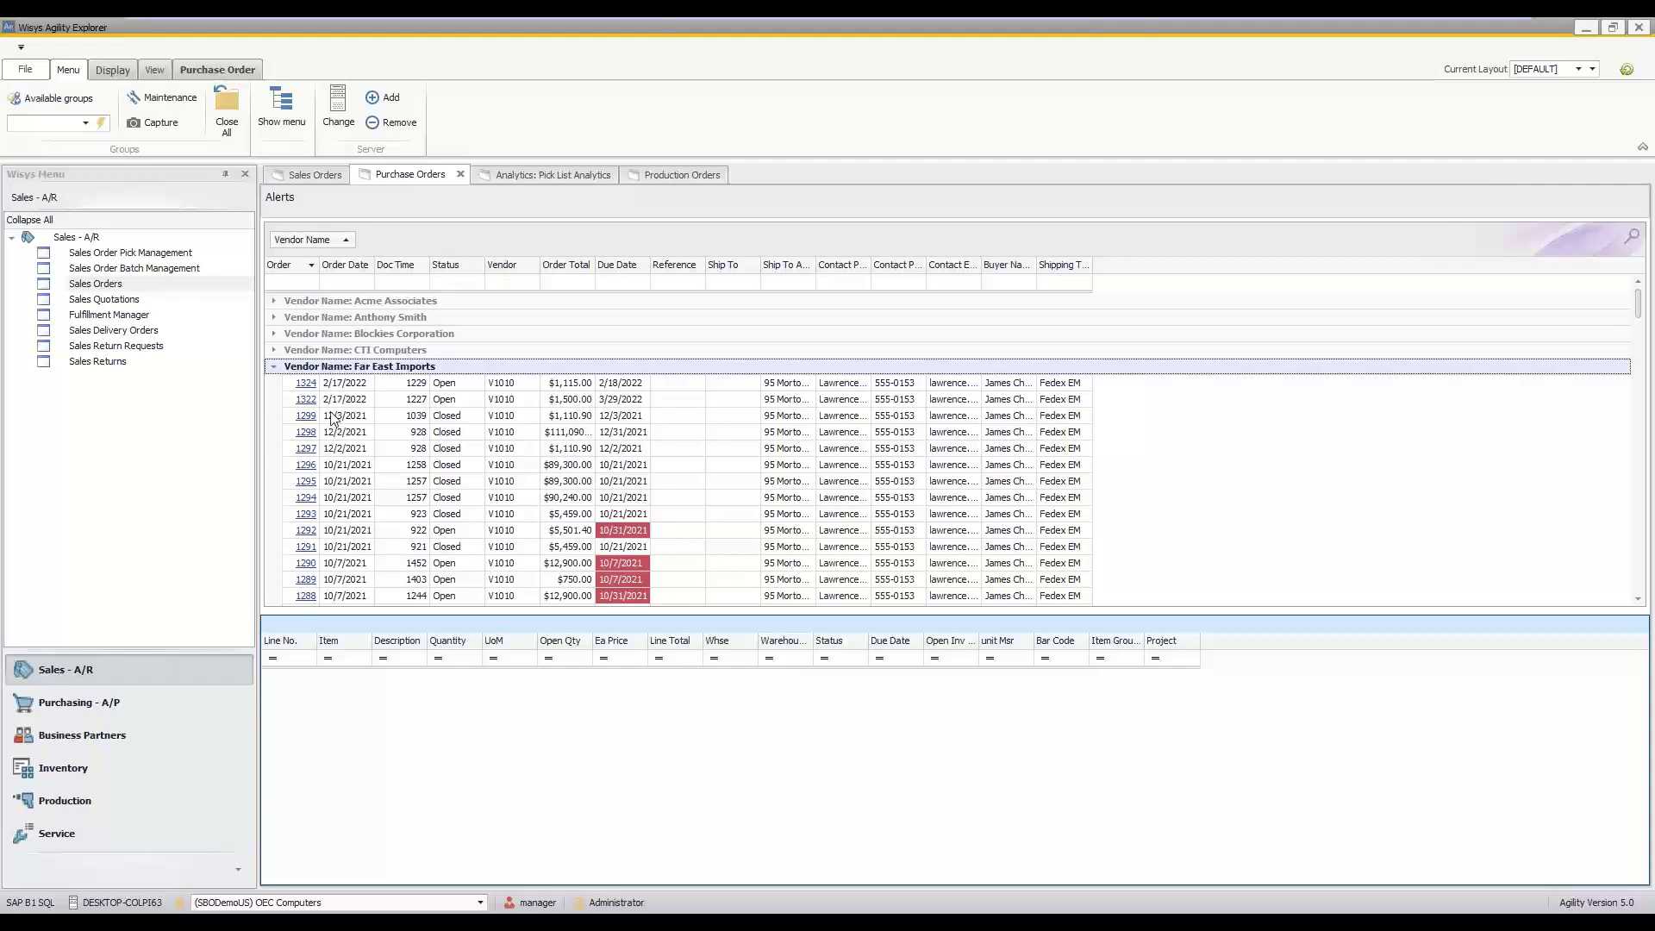
left_click_drag(312, 246, 376, 264)
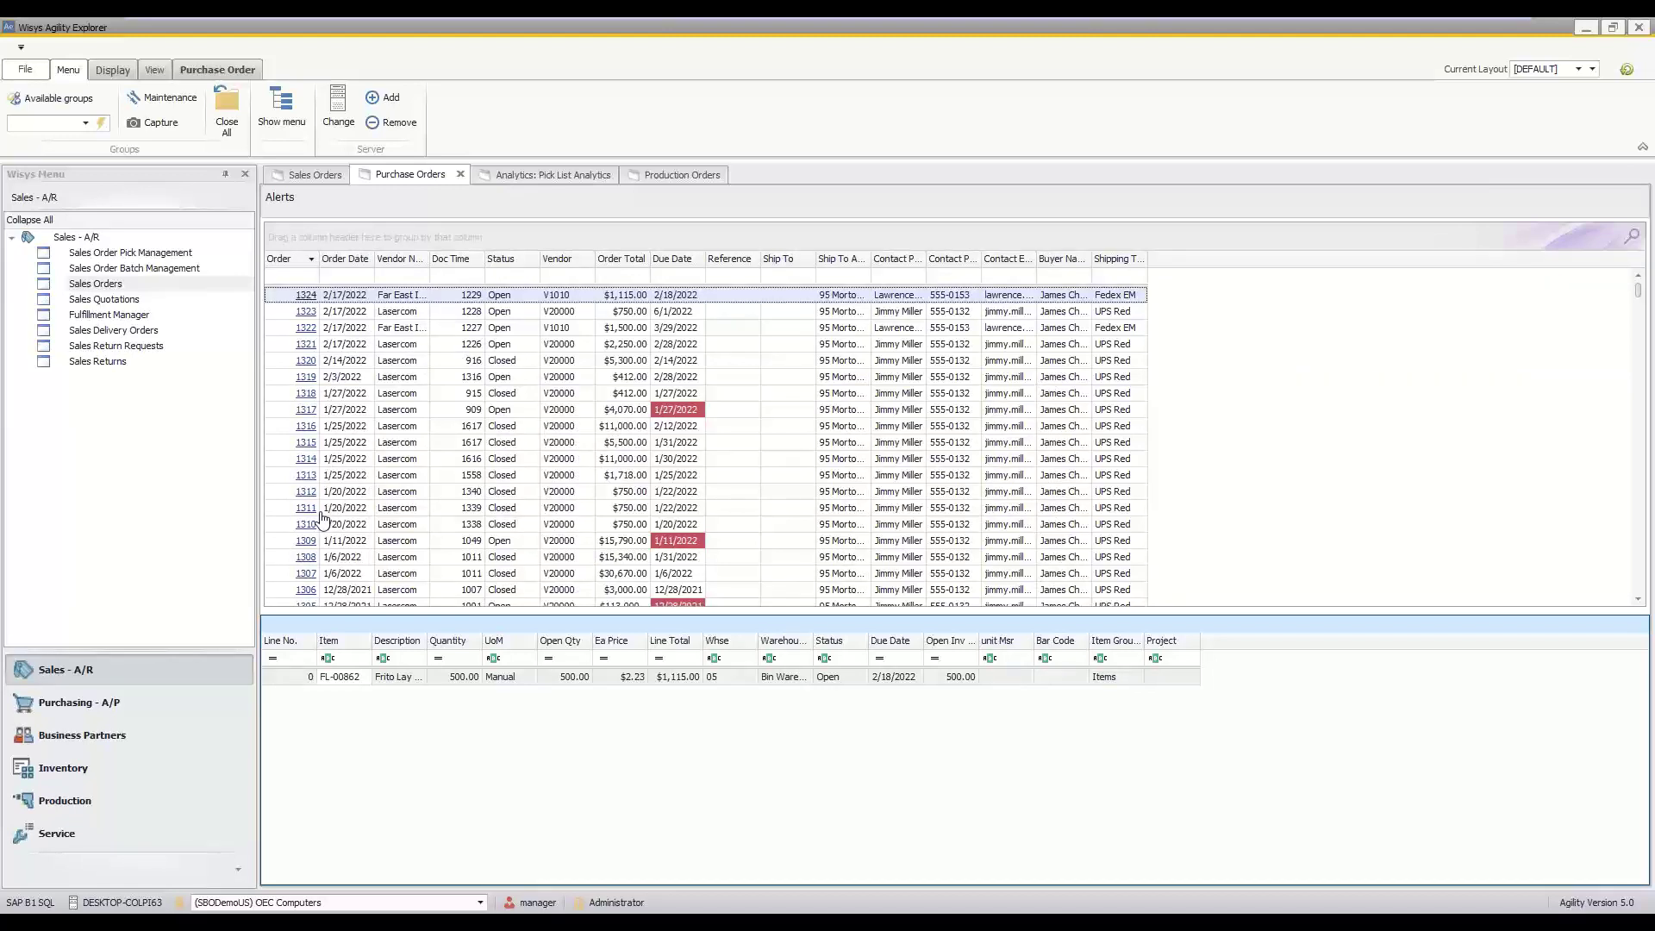
left_click(491, 276)
type("open")
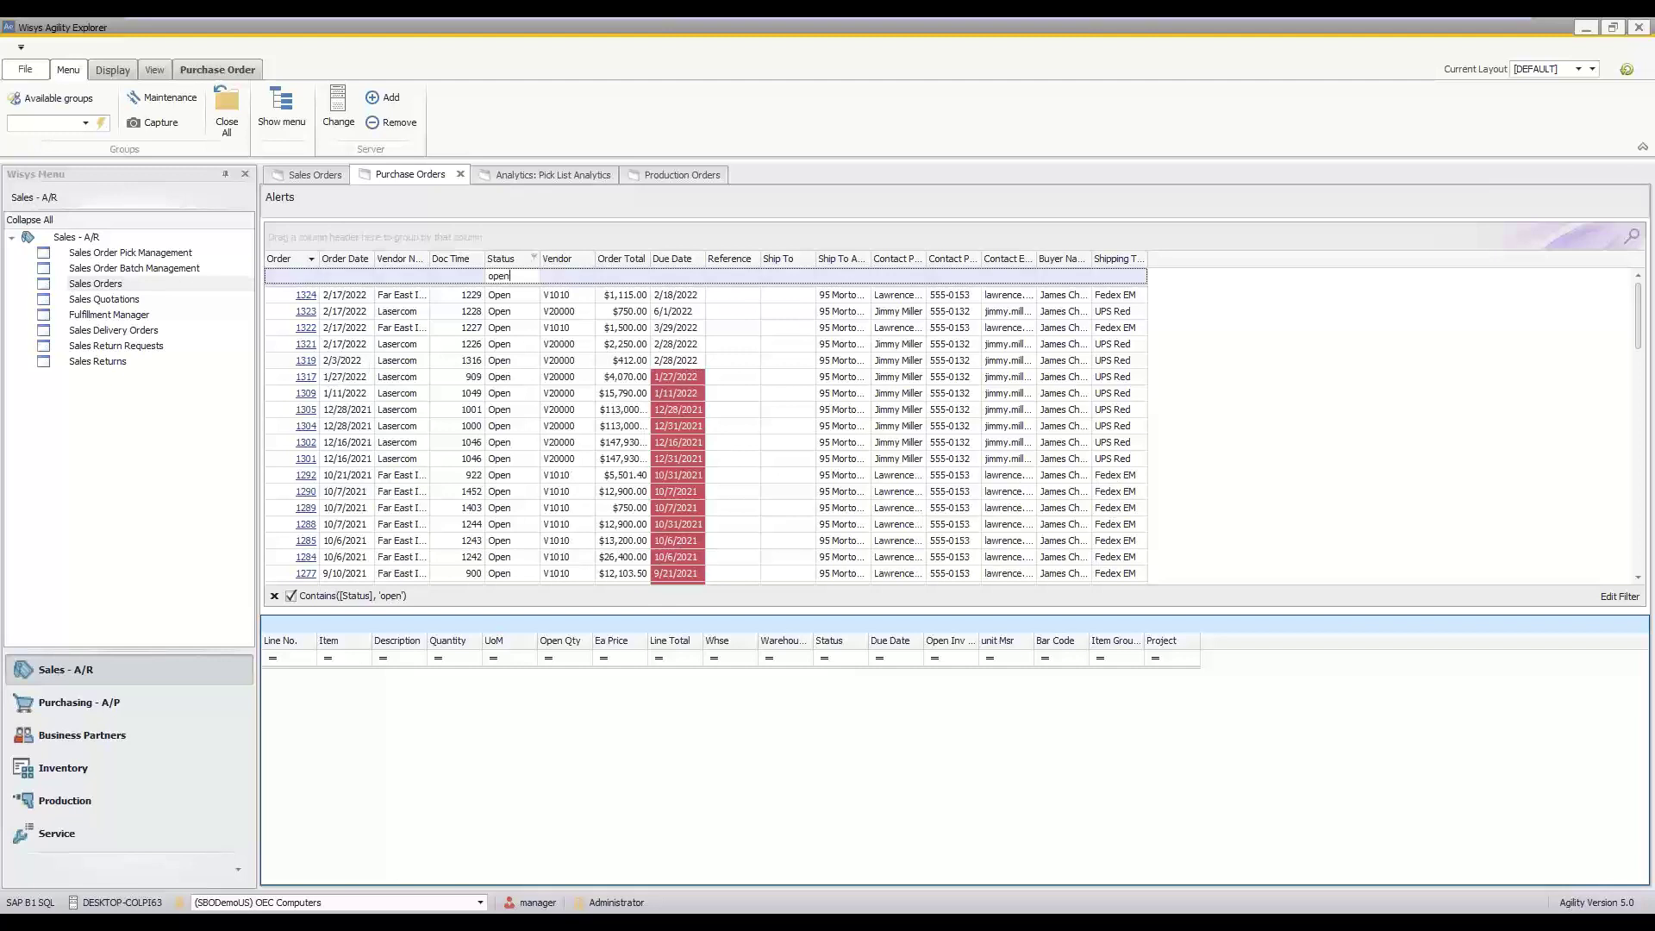
left_click(528, 295)
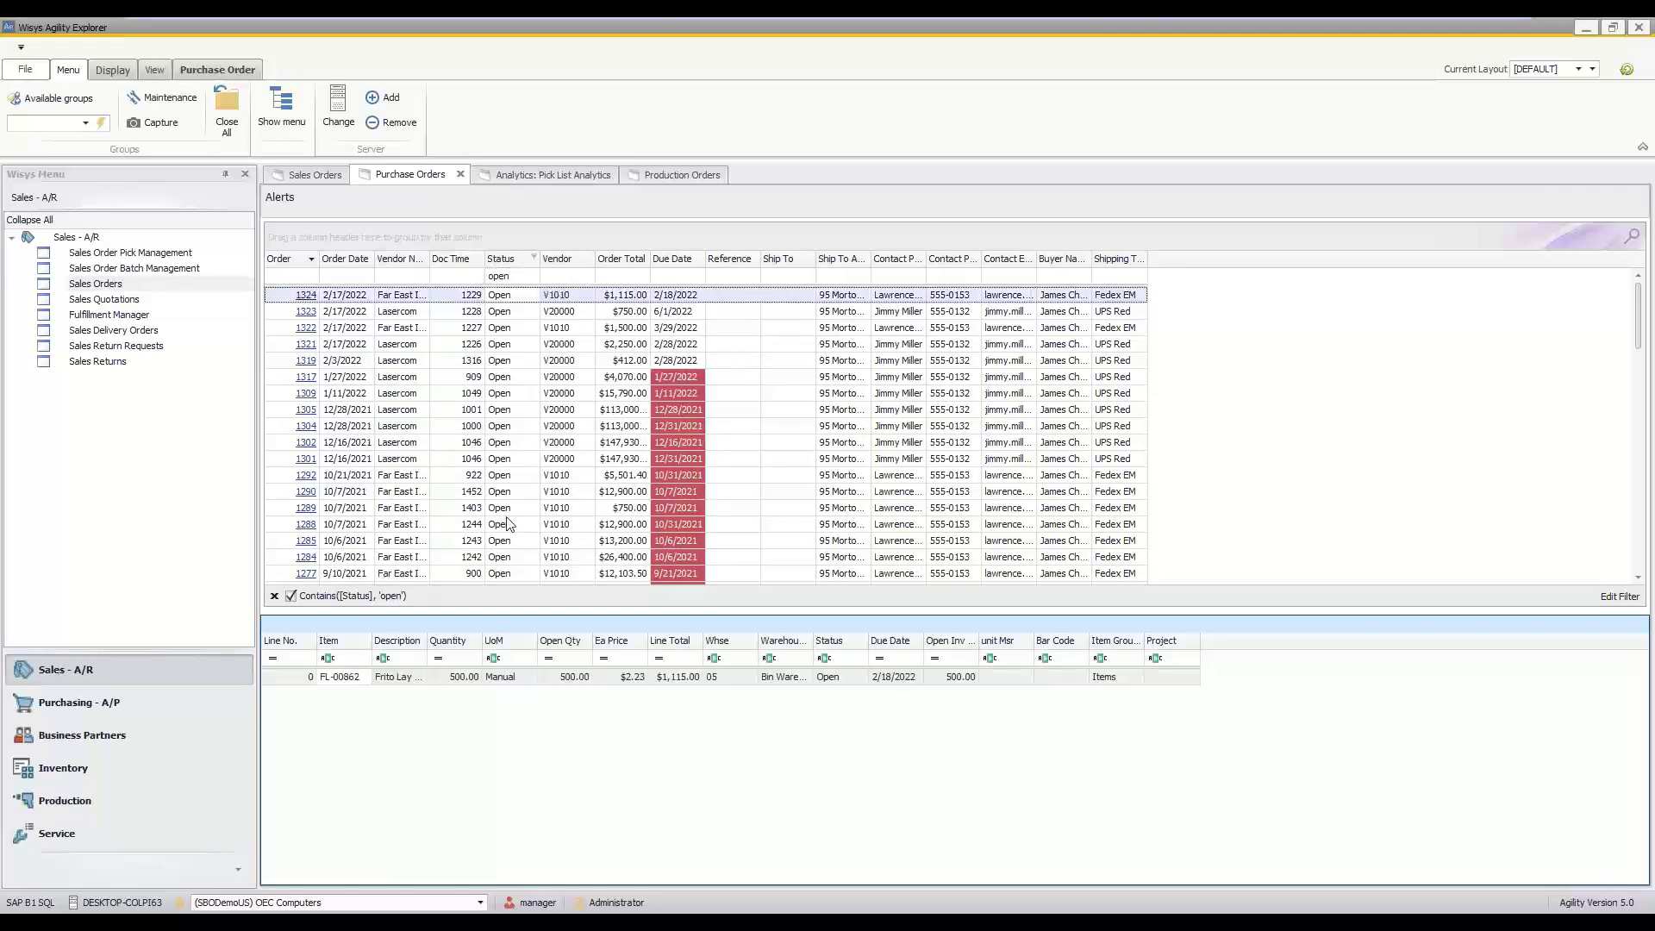
- Sort the open purchase orders by Status and filter the Vendor column by "v20000"
left_click(526, 266)
left_click(569, 275)
type("v20000")
left_click(667, 276)
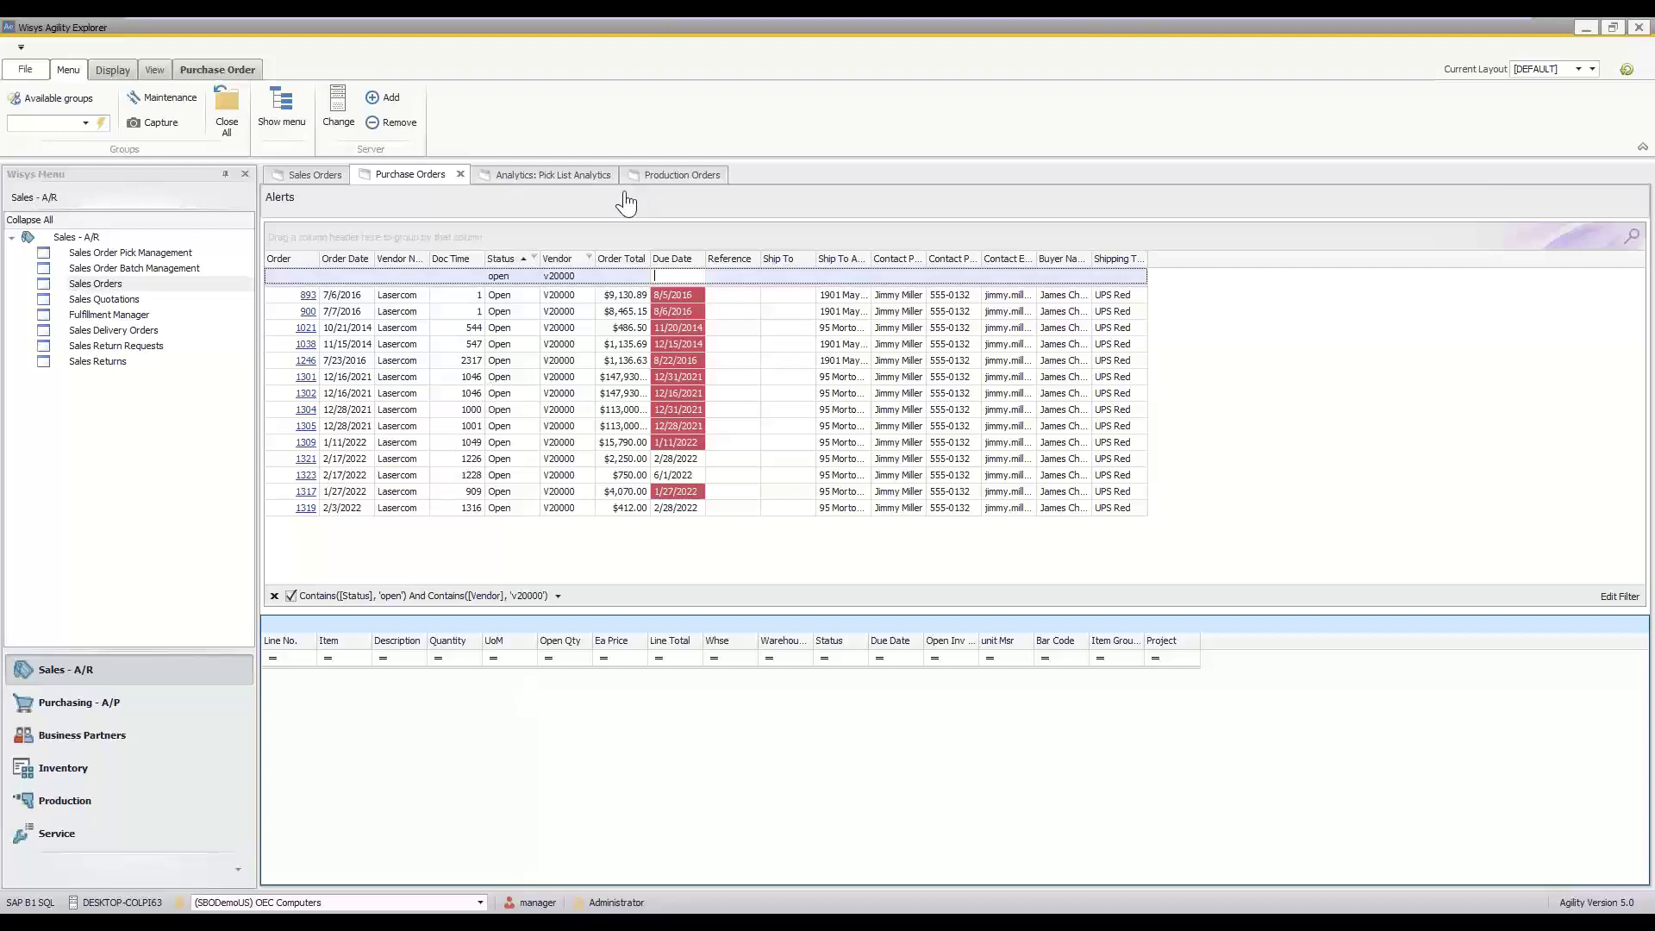
- Review the Production Orders view and browse the available Production functions down to MRP Production Order Create
left_click(696, 176)
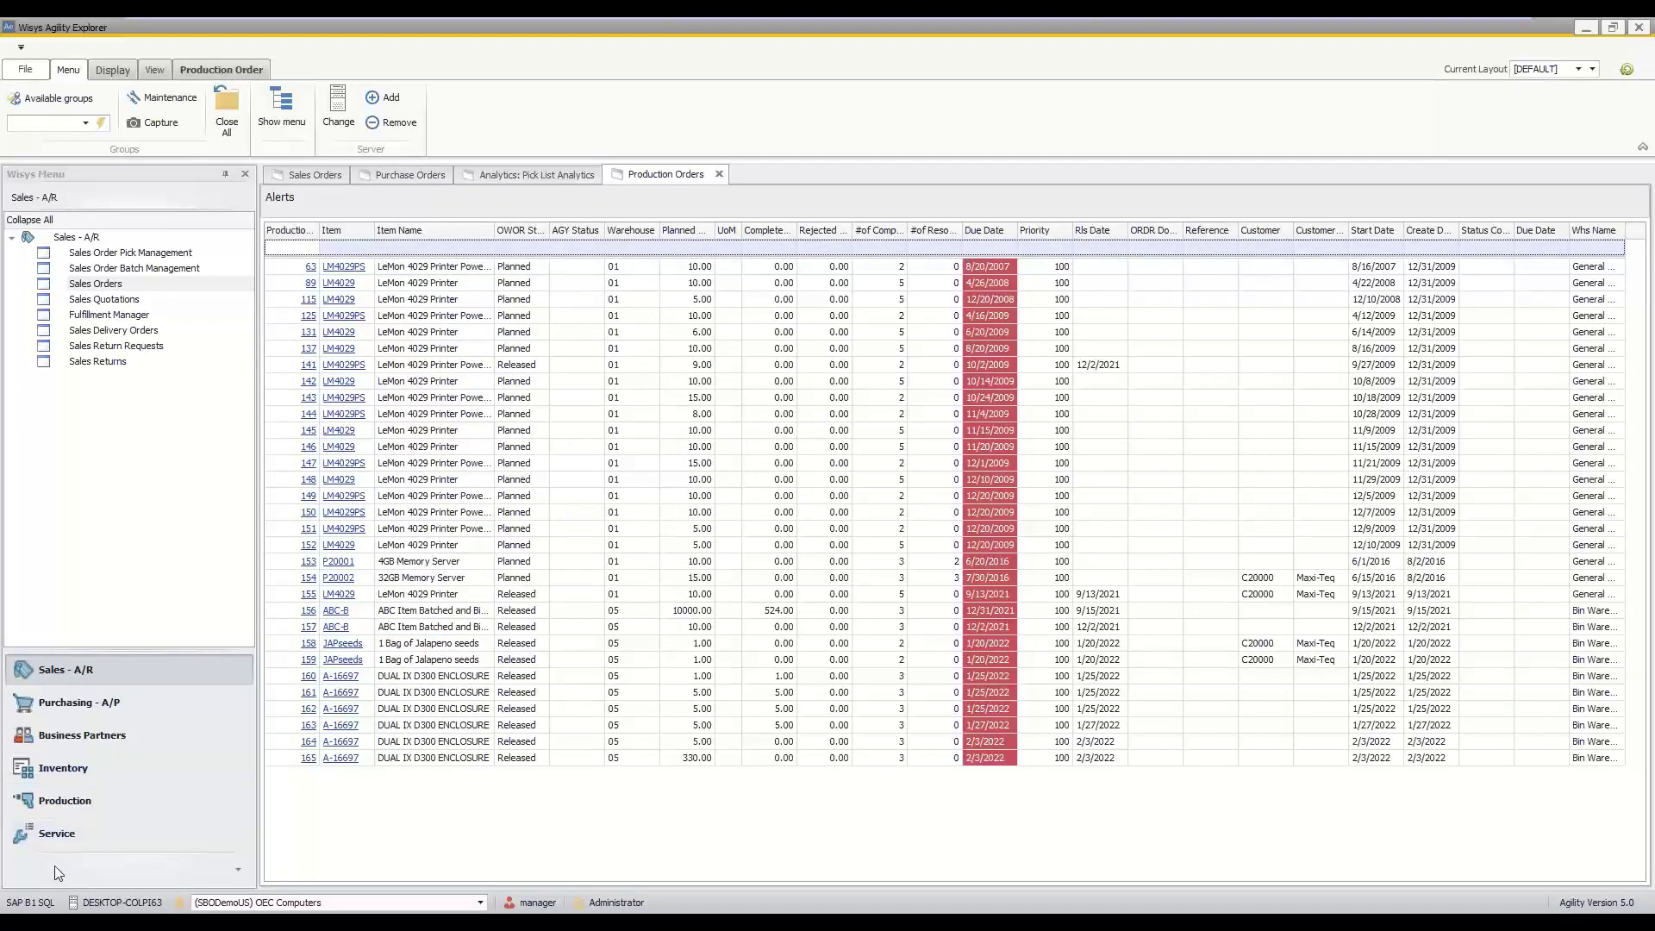
left_click(96, 800)
left_click(120, 284)
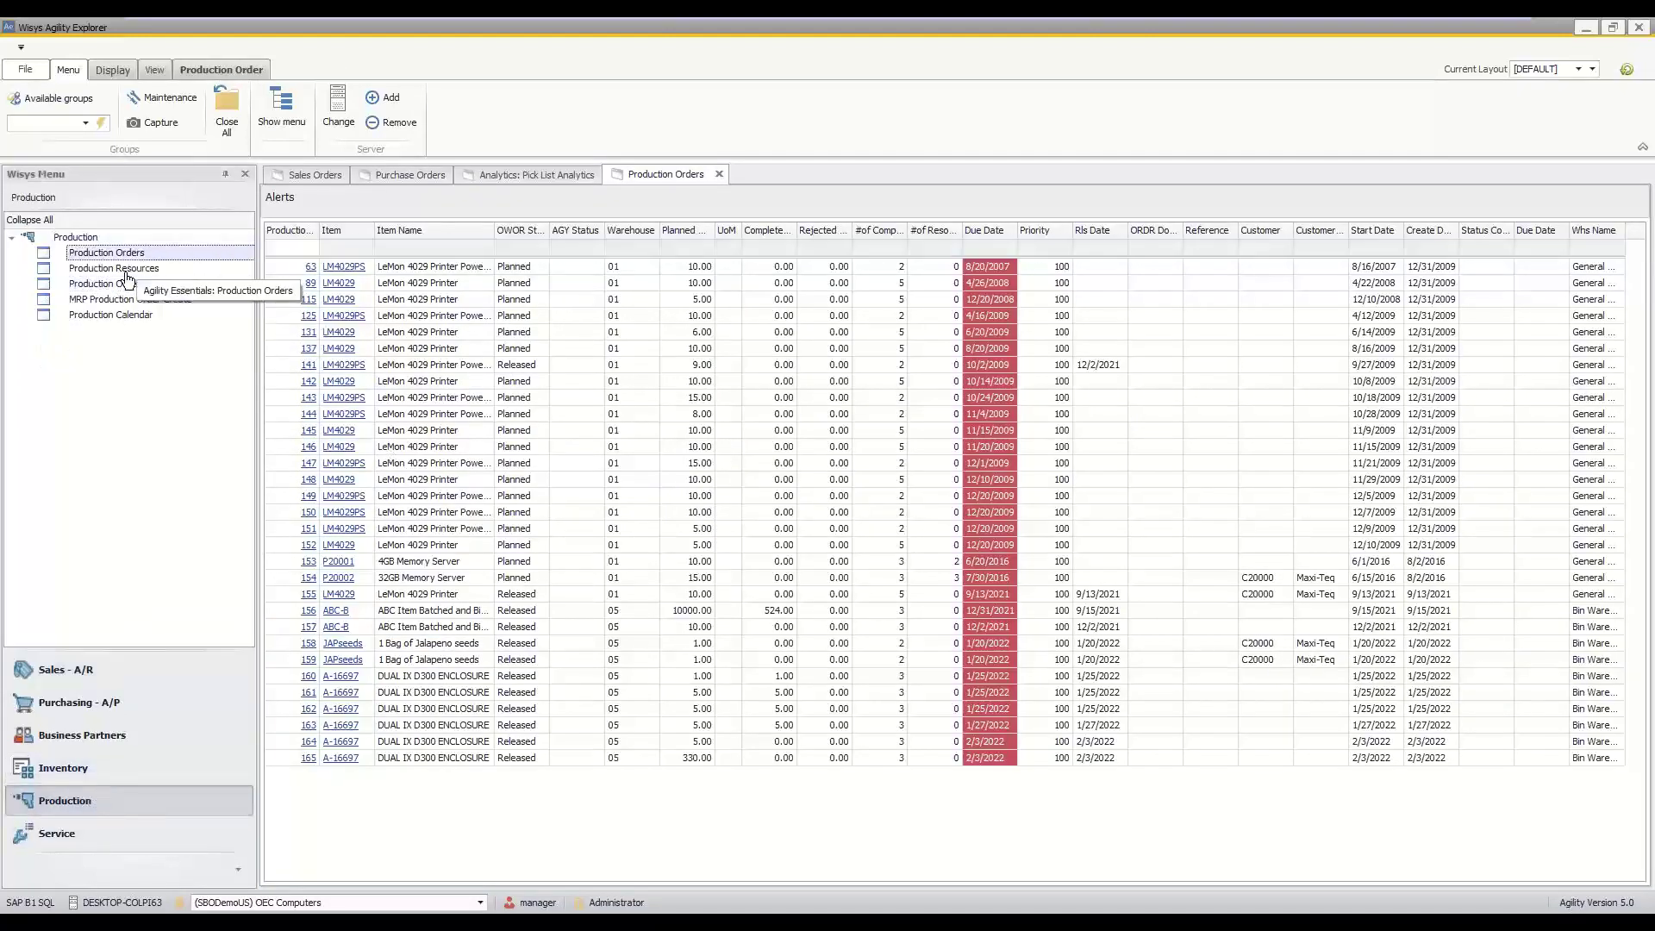
key("Down")
key("Down")
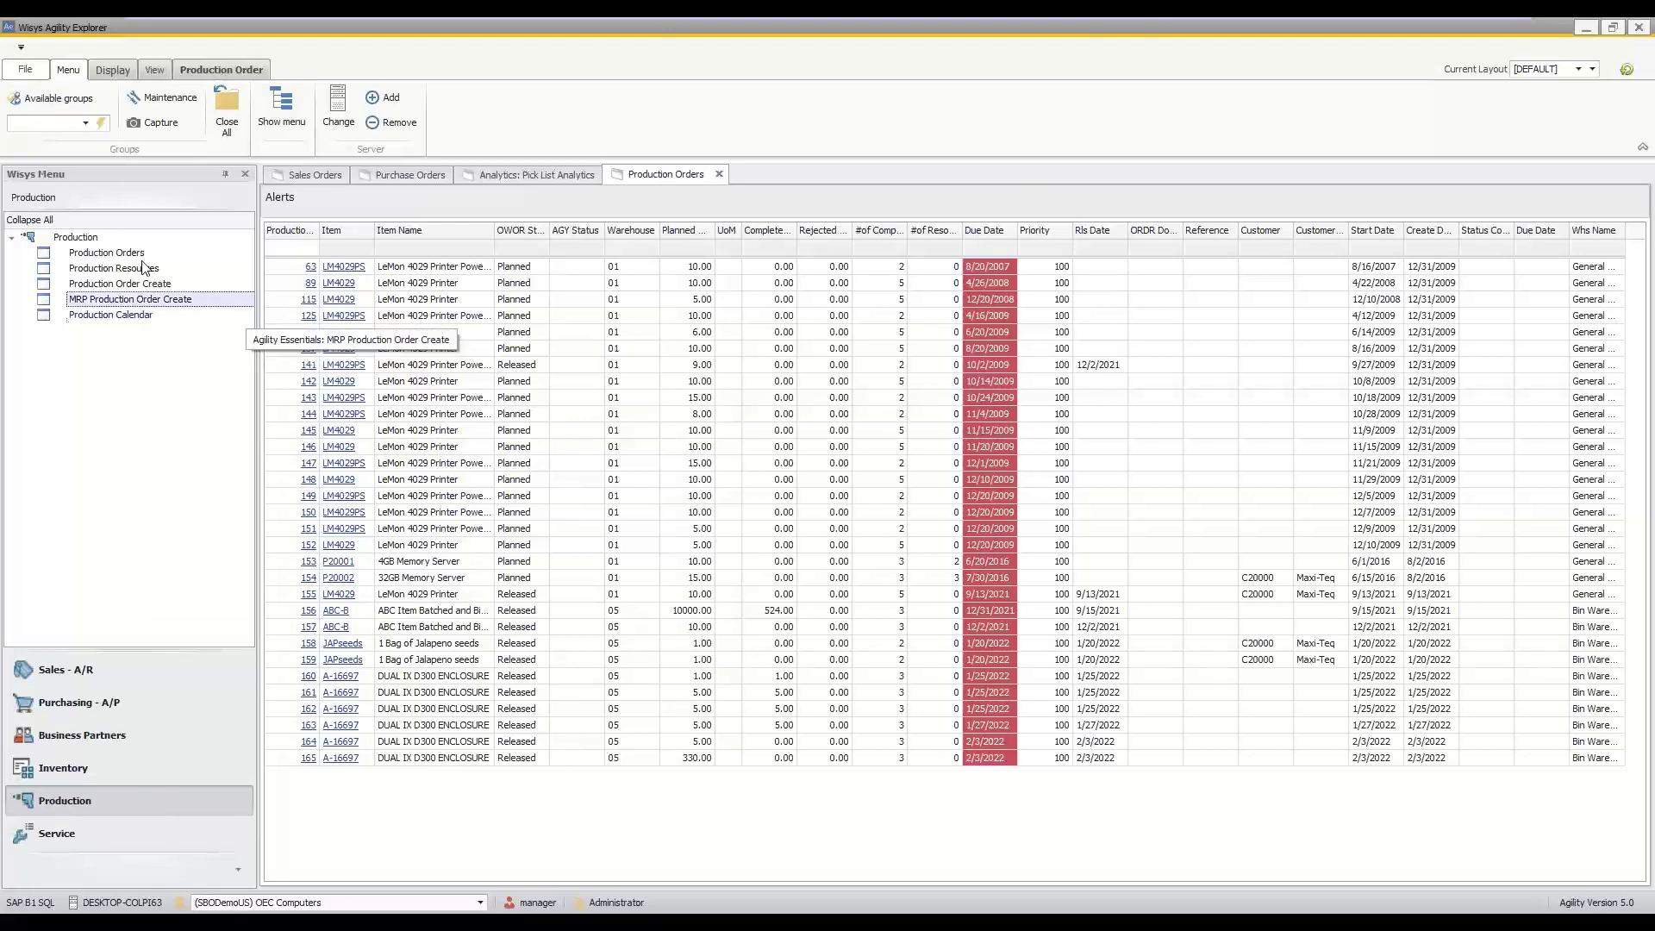
- Show Pick List Analytics, expand the Released pick lists, and group them by Date within Pick Status
left_click(528, 182)
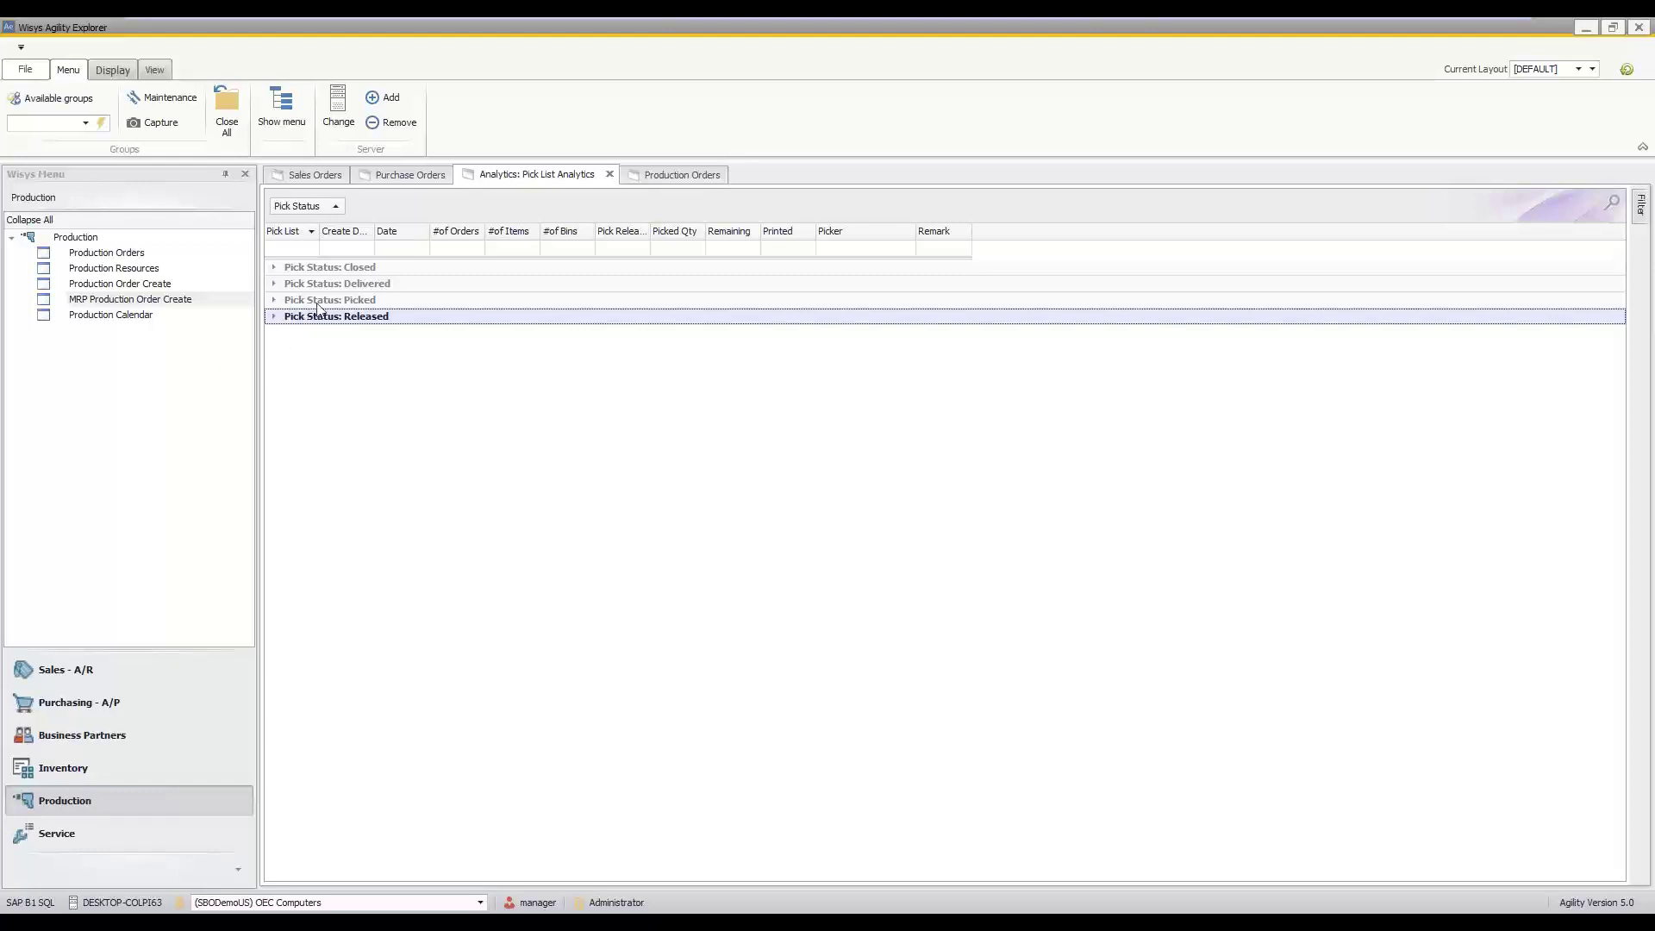
left_click(273, 316)
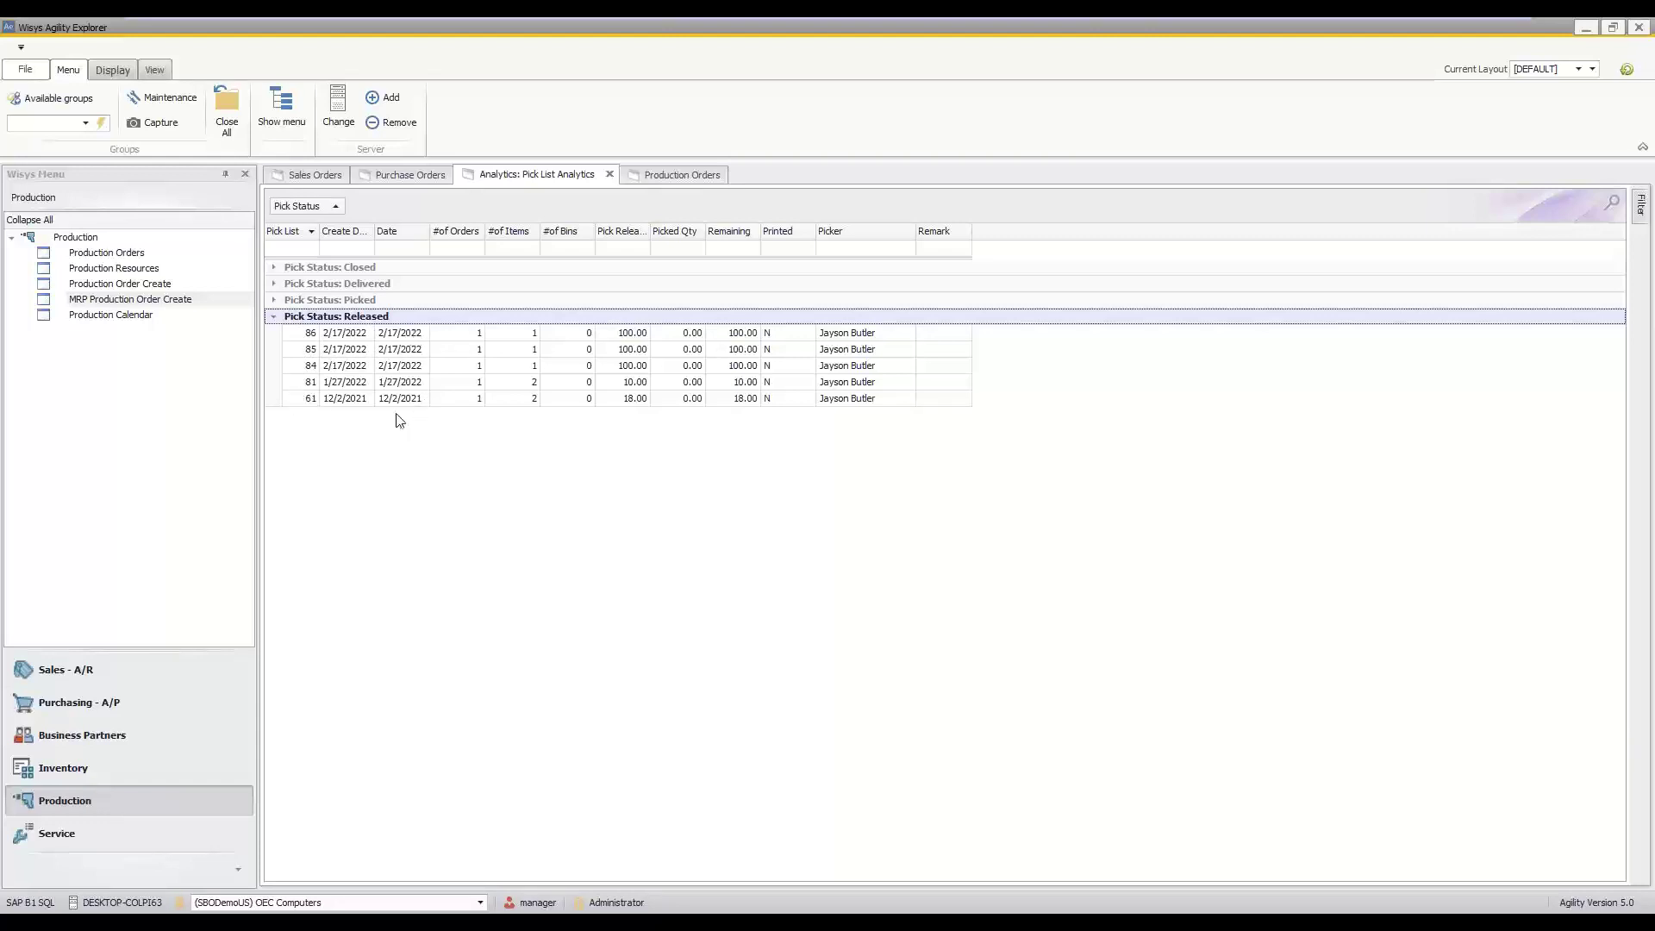
left_click(401, 249)
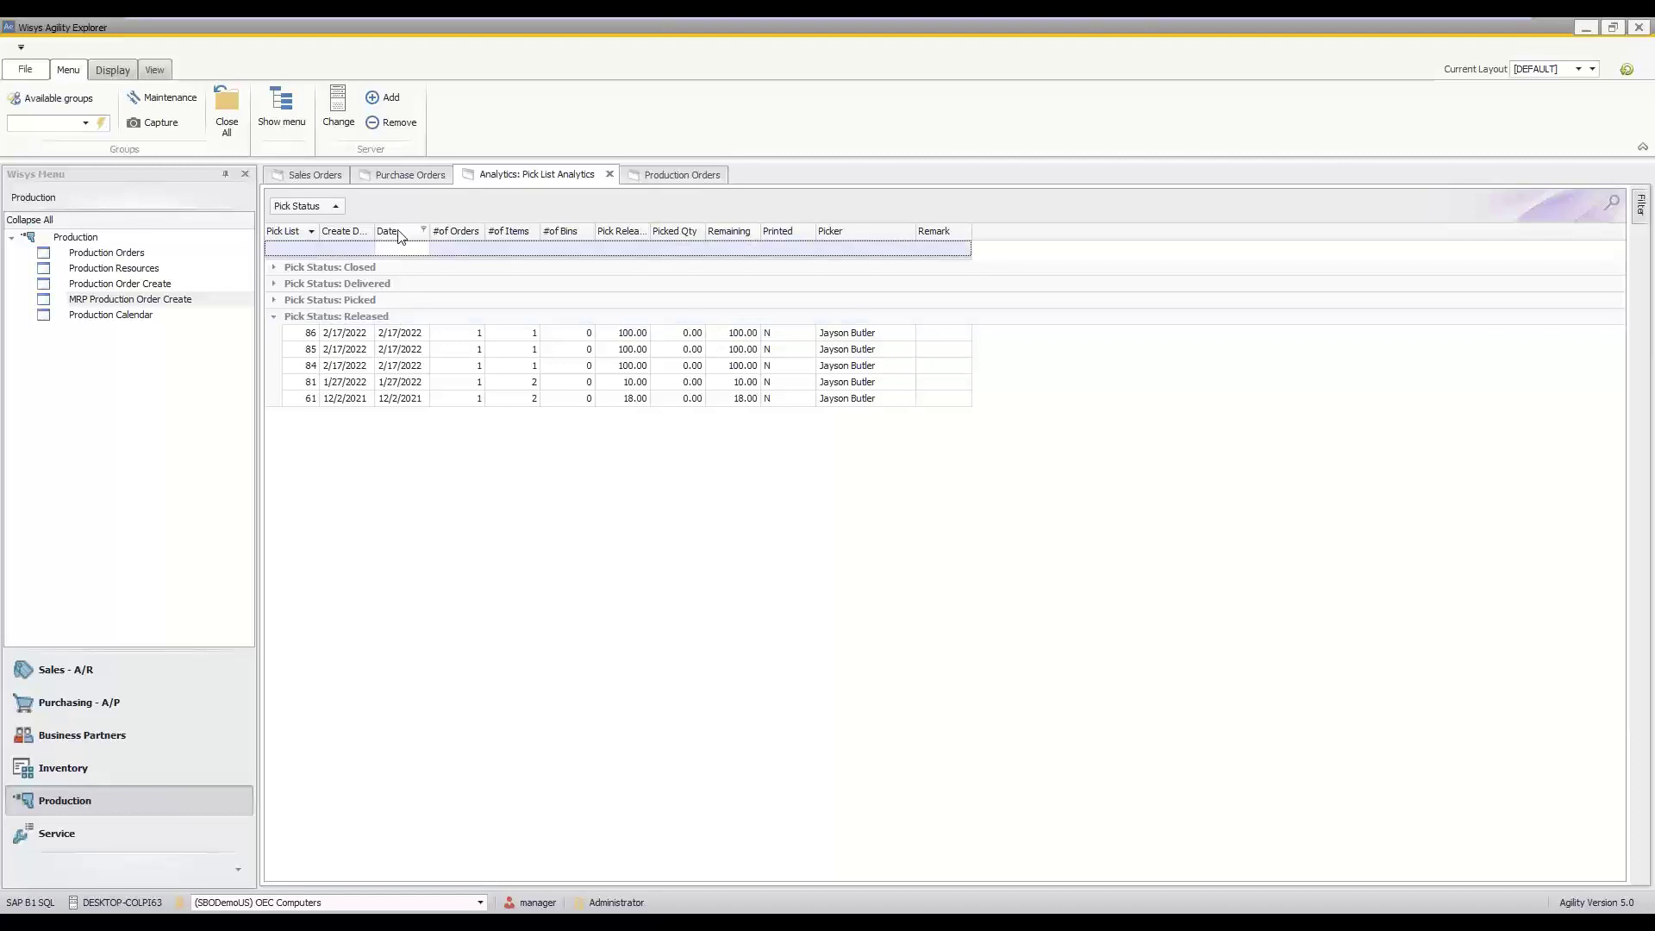
left_click_drag(403, 234, 409, 205)
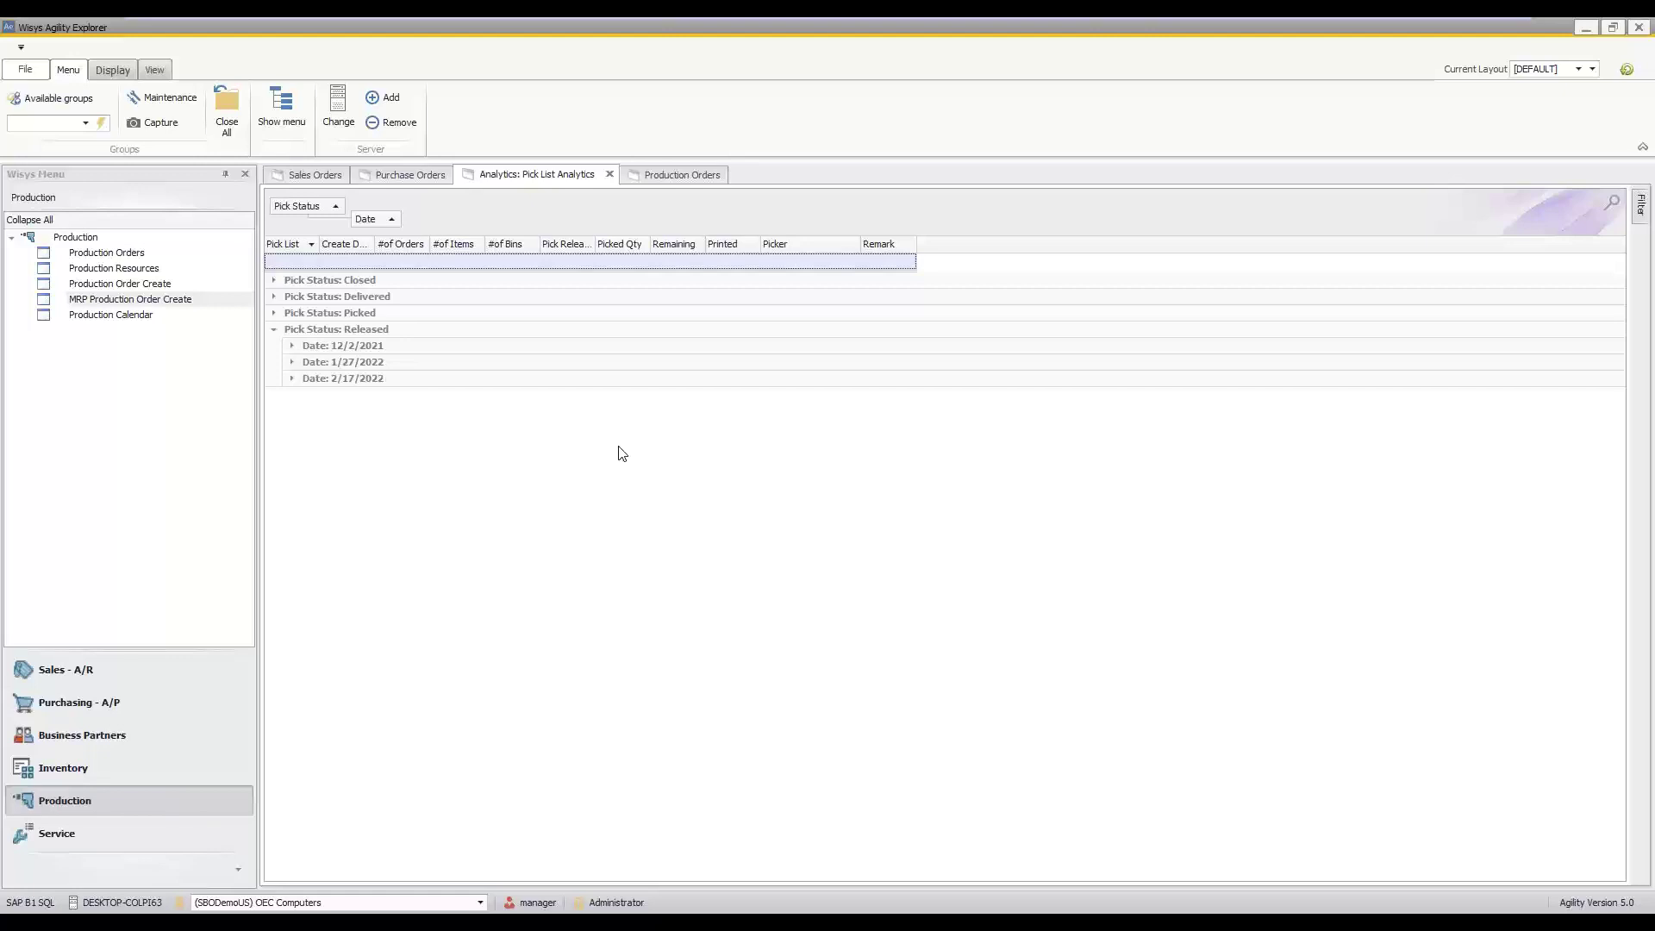
- Switch to the PowerPoint presentation, start the slide show from the Velocity slide, and advance to "Achieving Velocity with WiSys"
left_click(1585, 28)
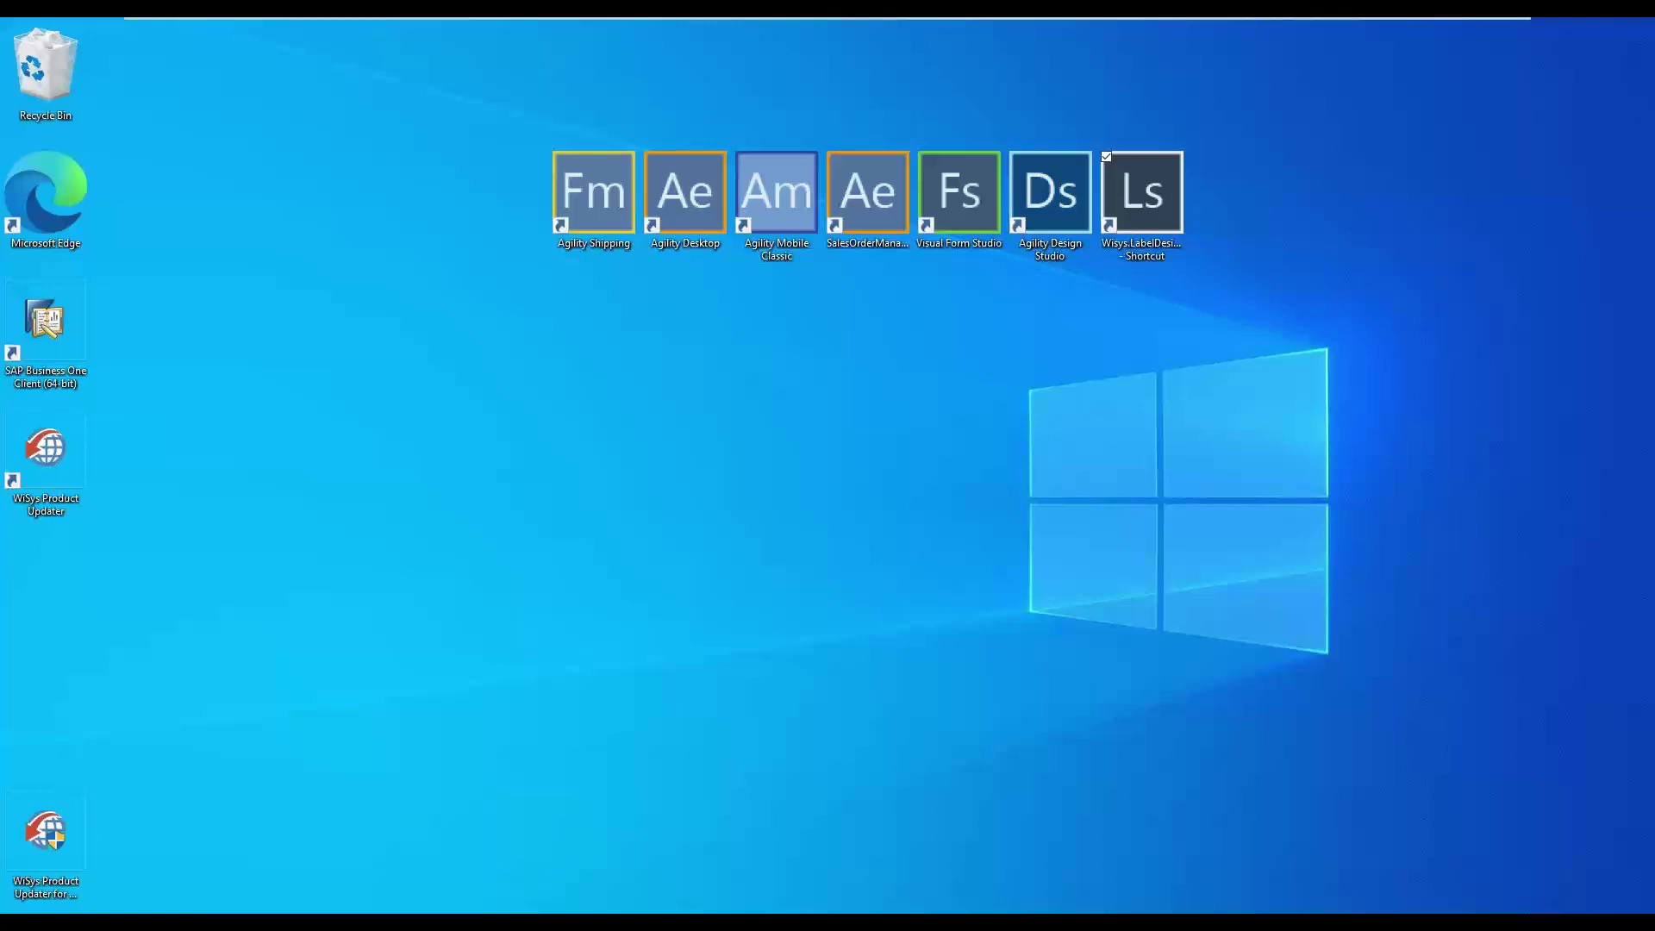
key("alt+Tab")
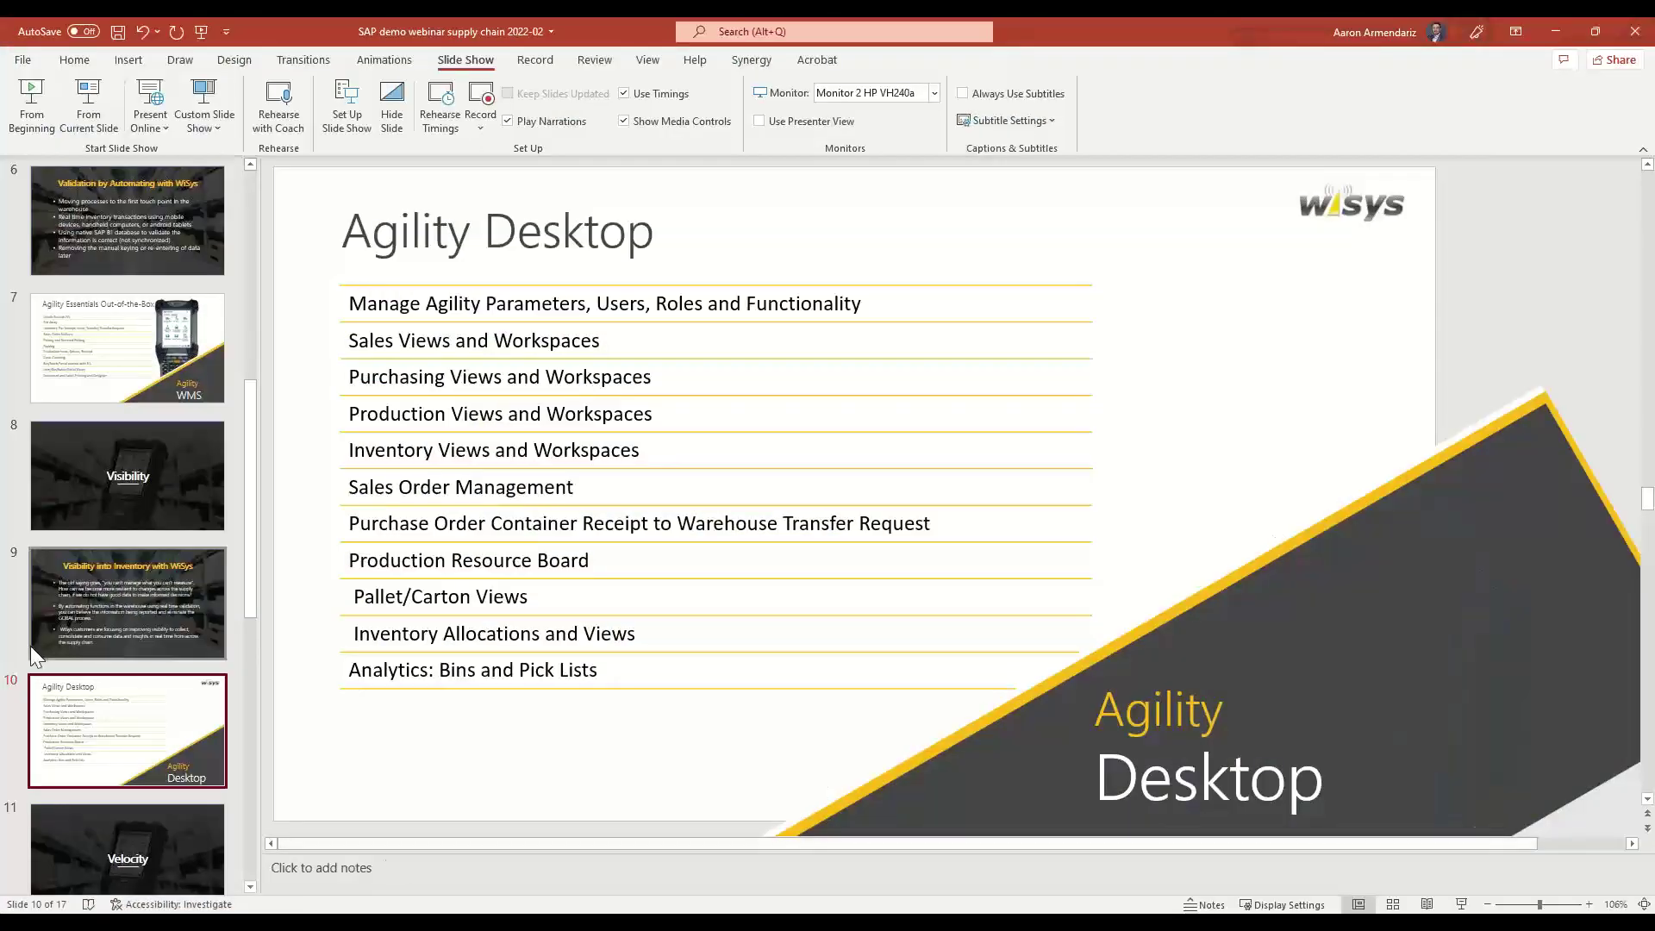
scroll(117, 724, "down", 3)
left_click(150, 649)
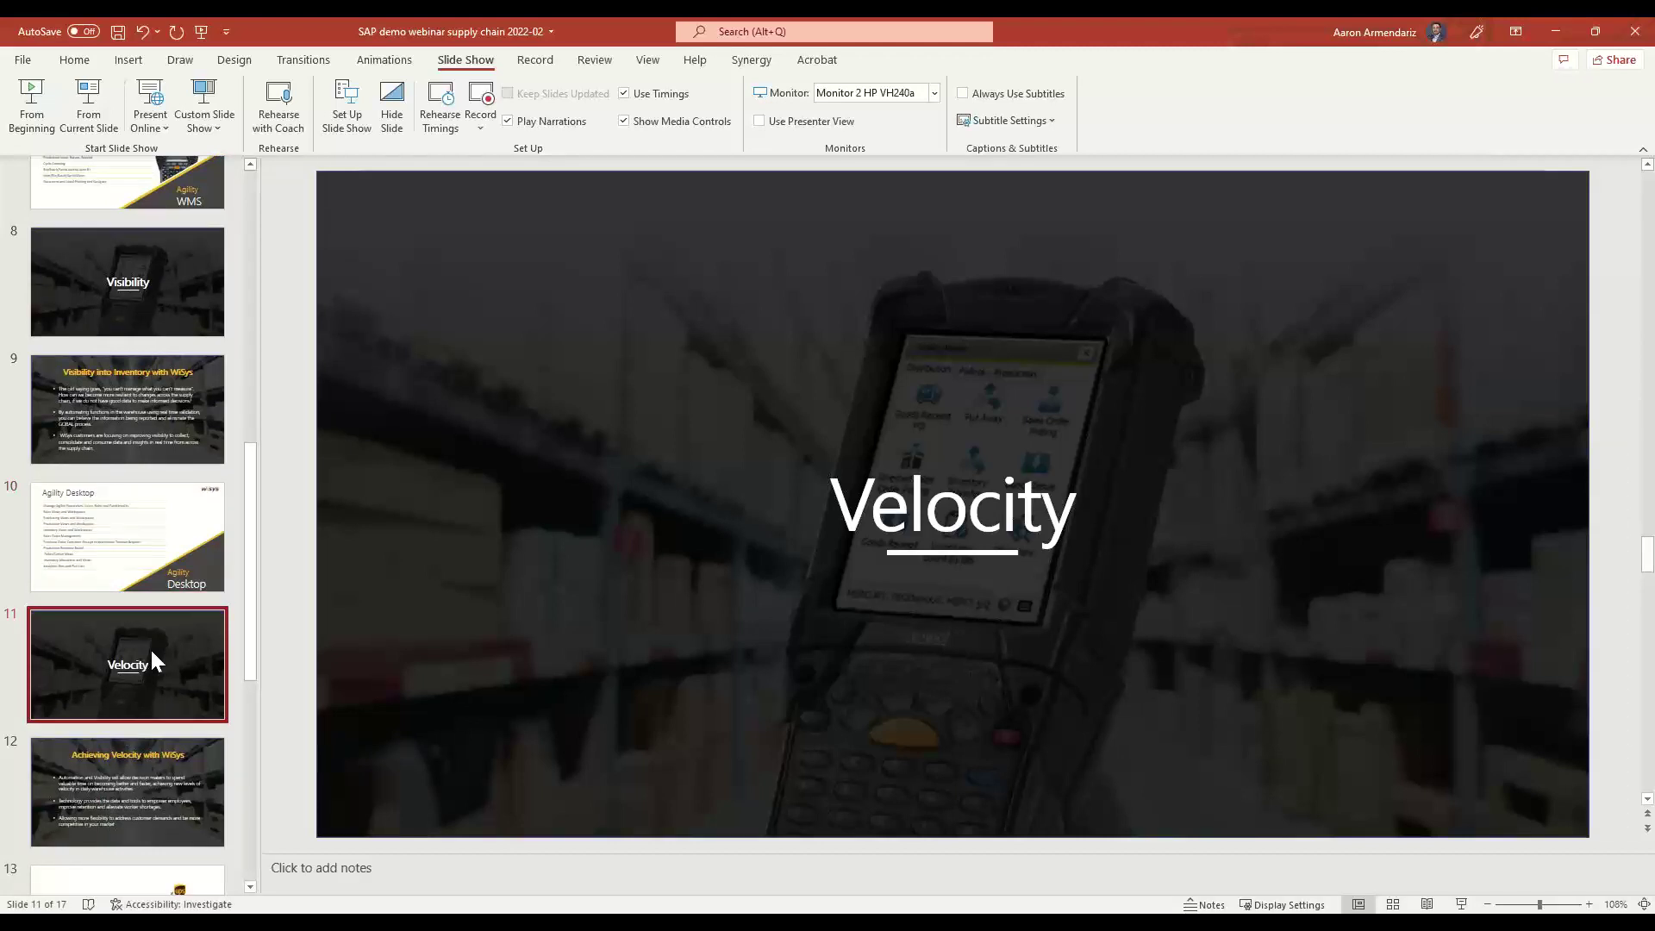
left_click(951, 465)
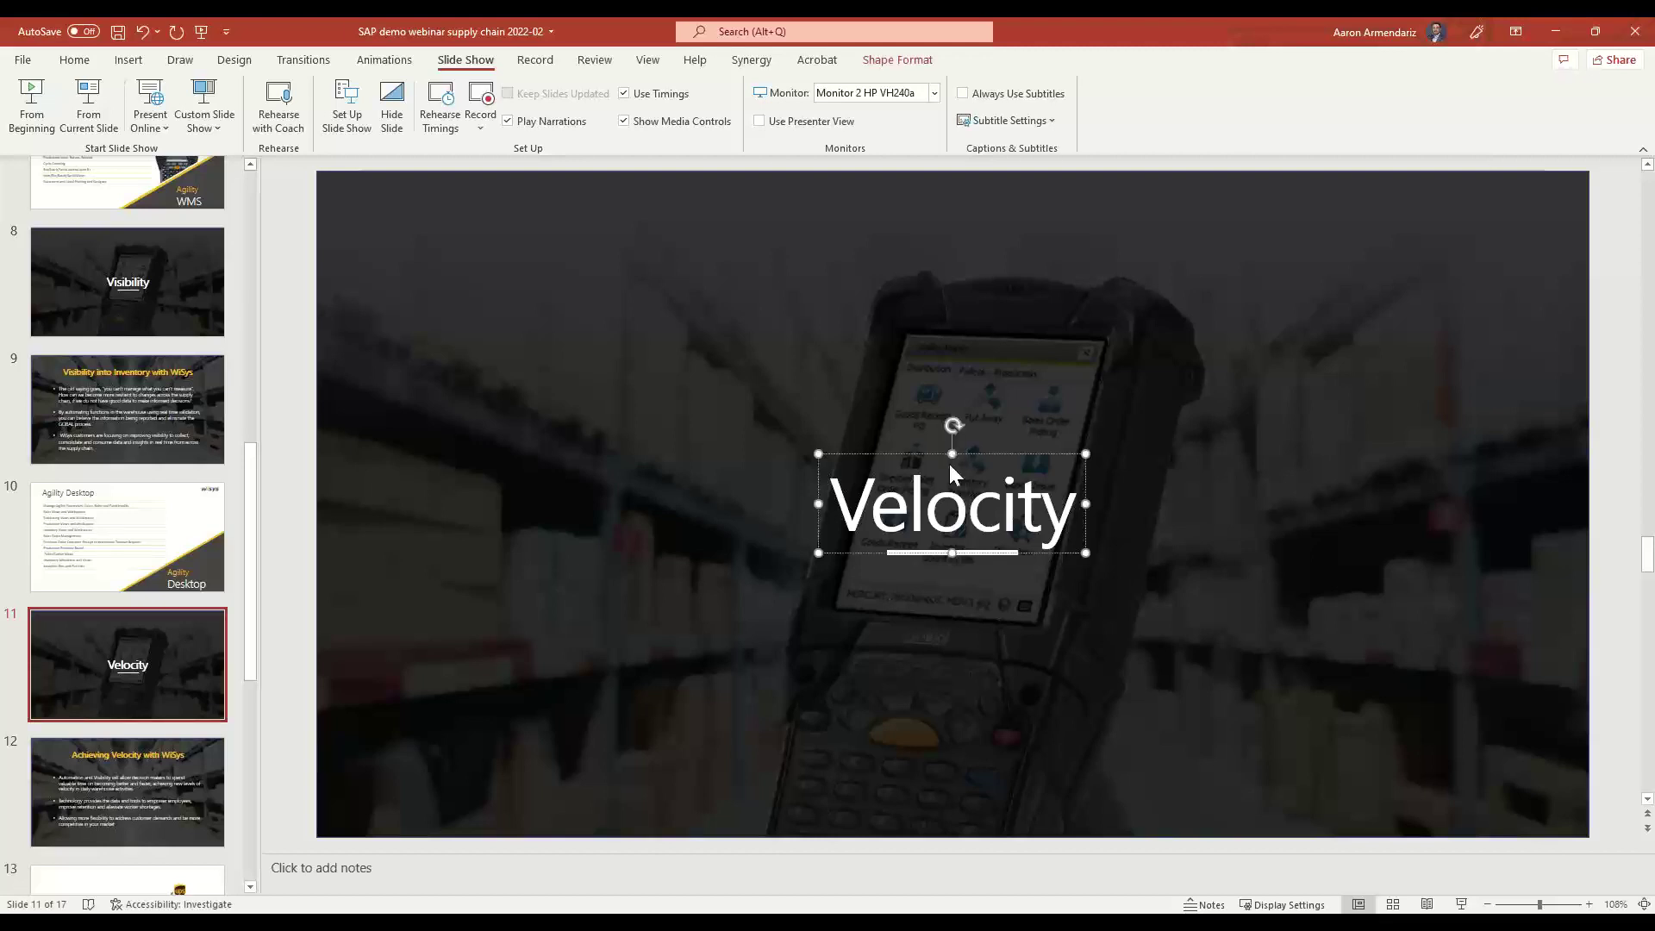
left_click(102, 116)
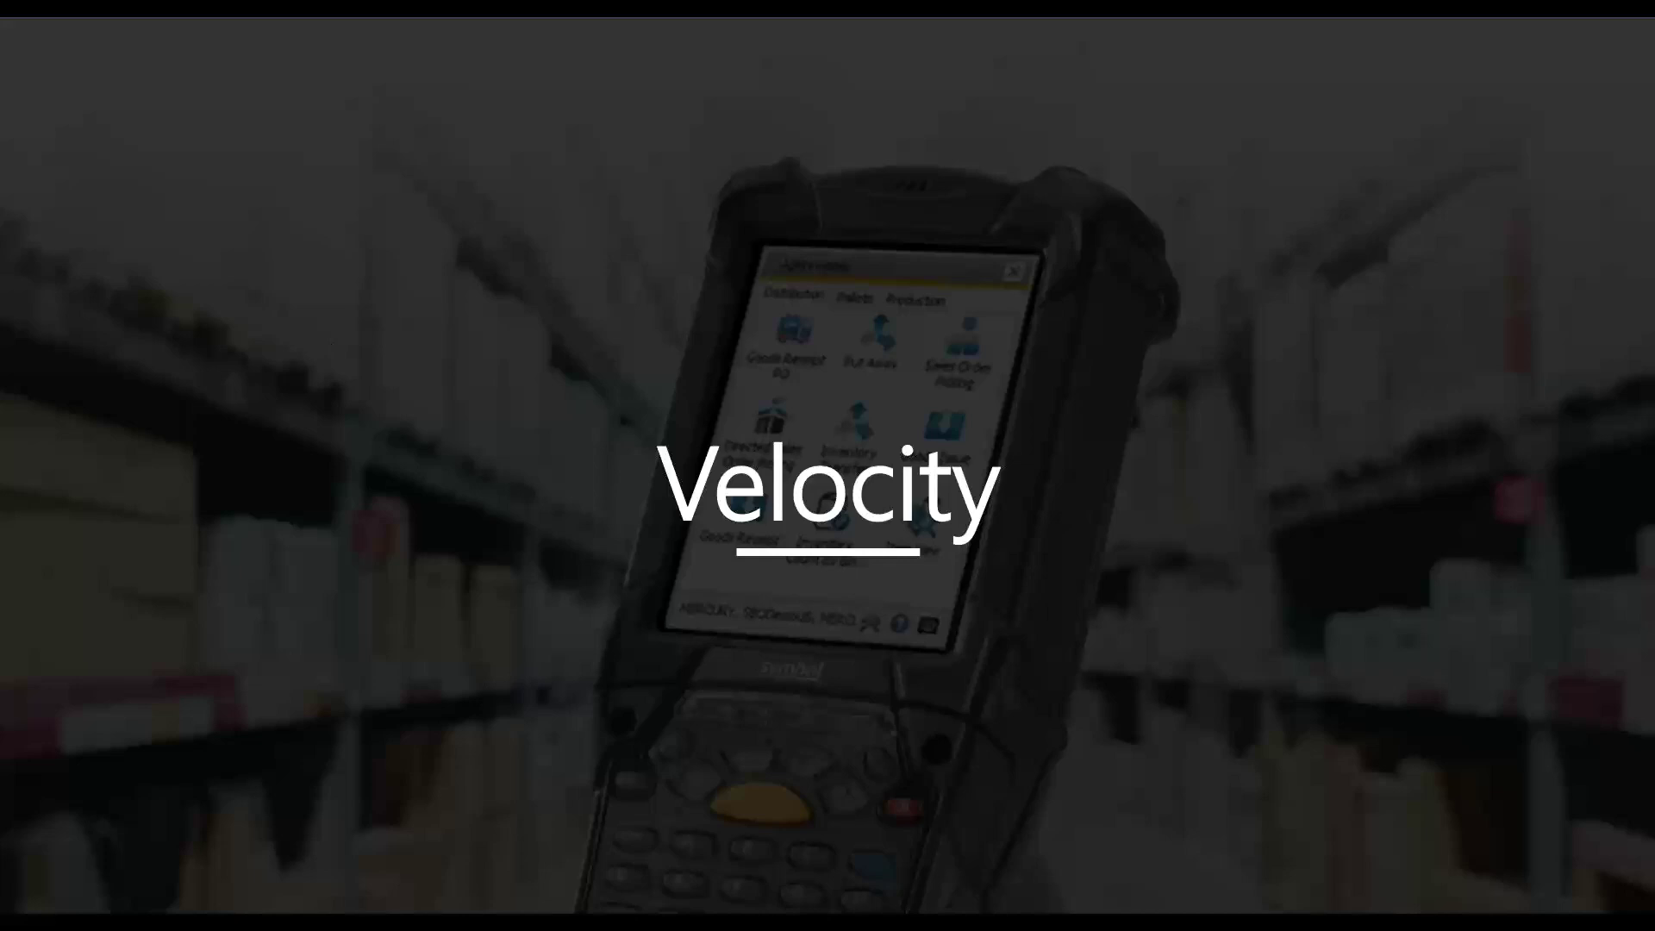
left_click(712, 445)
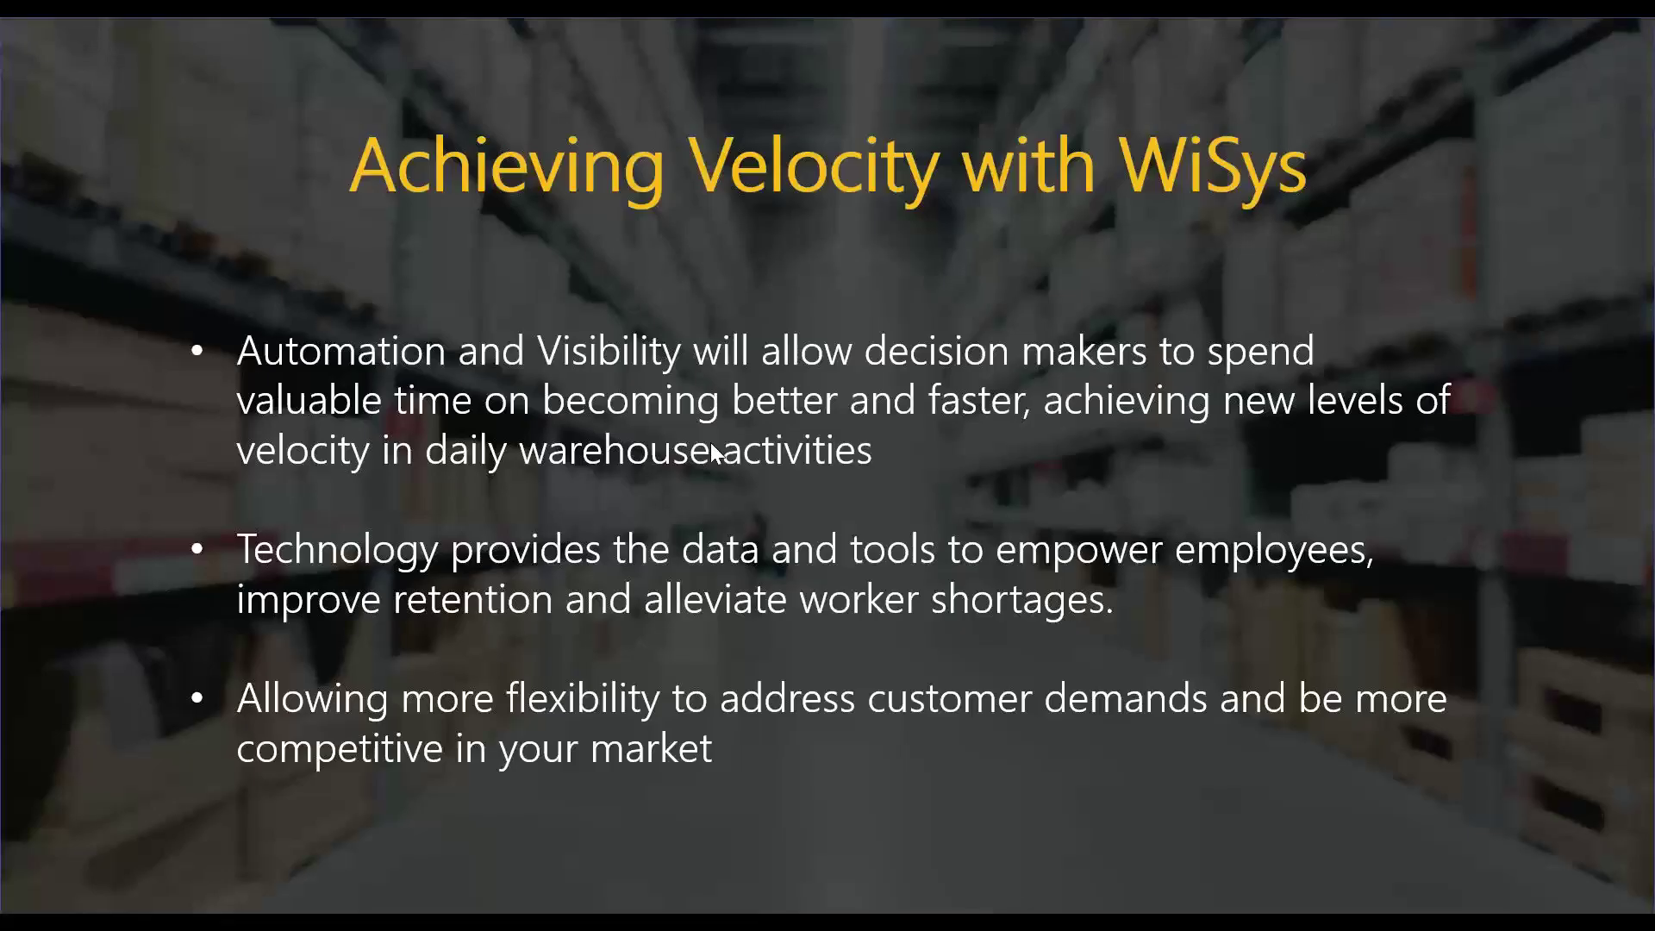
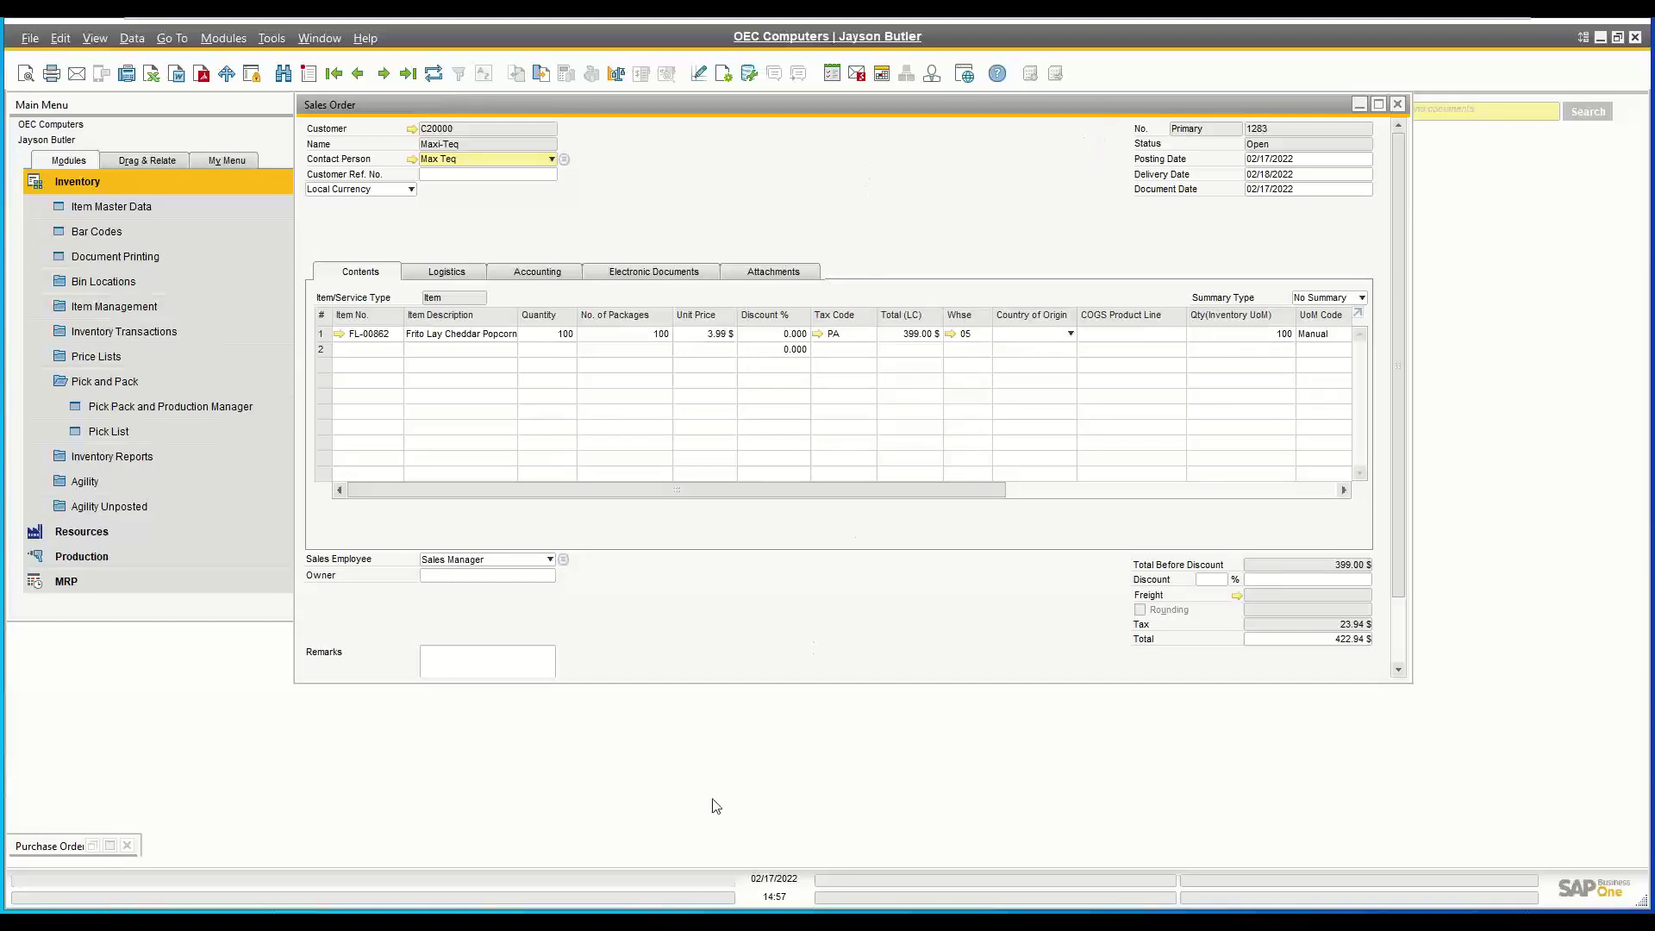
- View the pick list linked to the Maxi-Teq sales order for item FL-00862 in SAP Business One
right_click(868, 213)
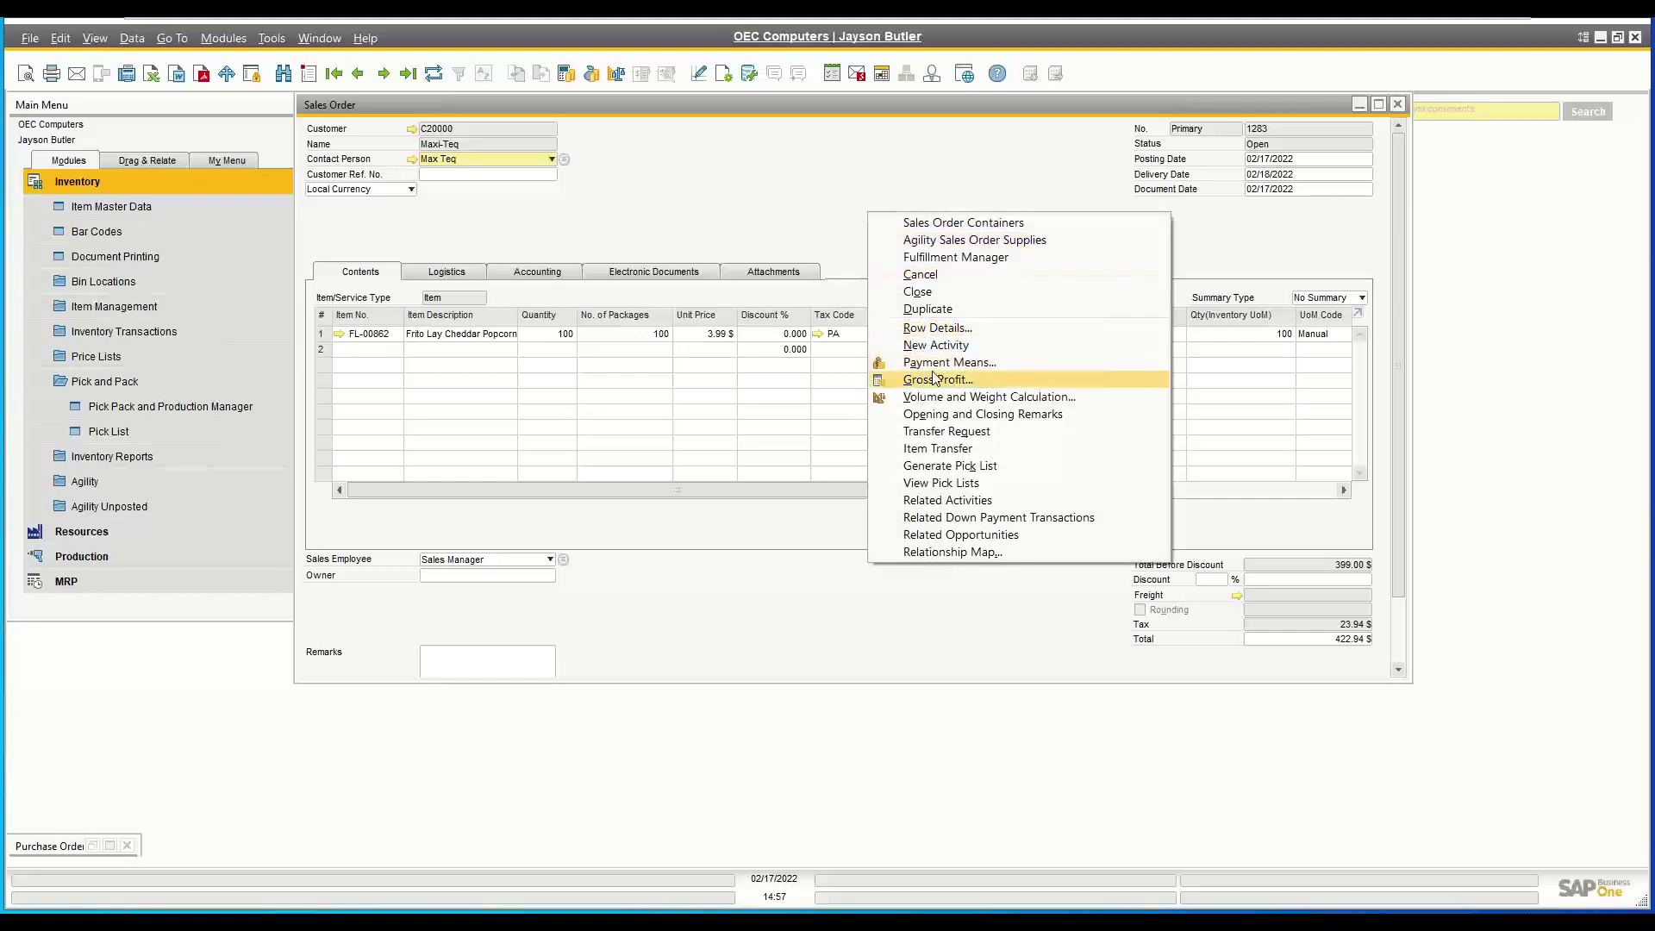
left_click(956, 482)
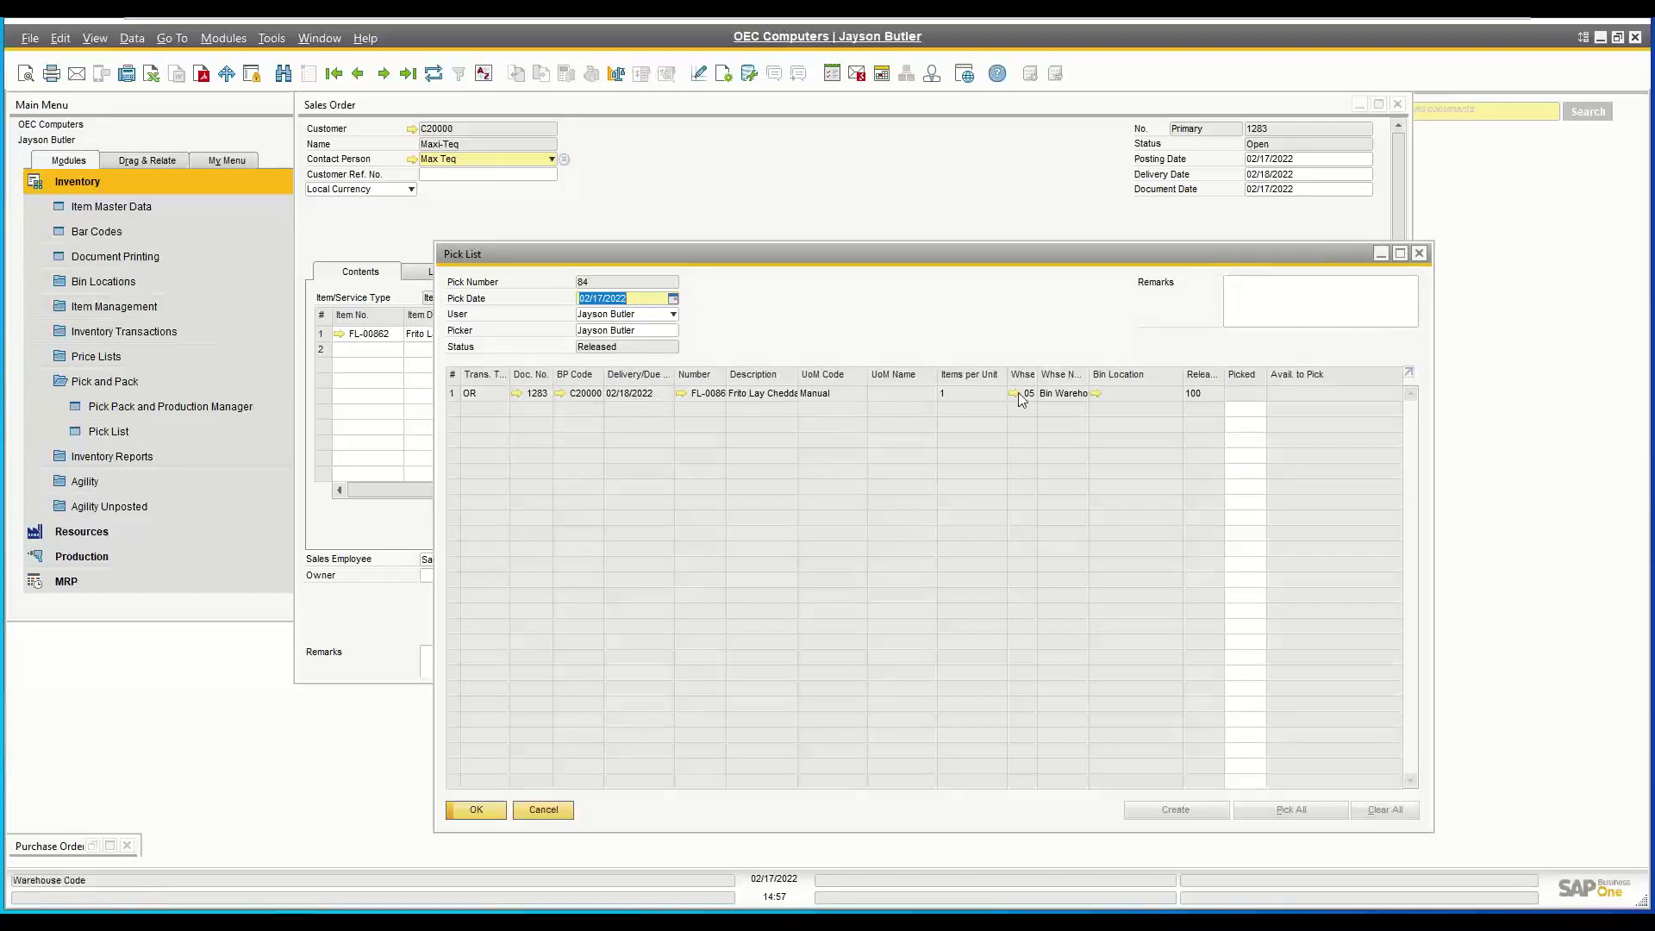
- Switch to the Zebra handheld, leave Item View, and open the sales order picking function in Agility 360
mouse_move(952, 261)
left_mouse_down()
mouse_move(1122, 244)
mouse_move(1227, 266)
mouse_move(970, 243)
left_mouse_up()
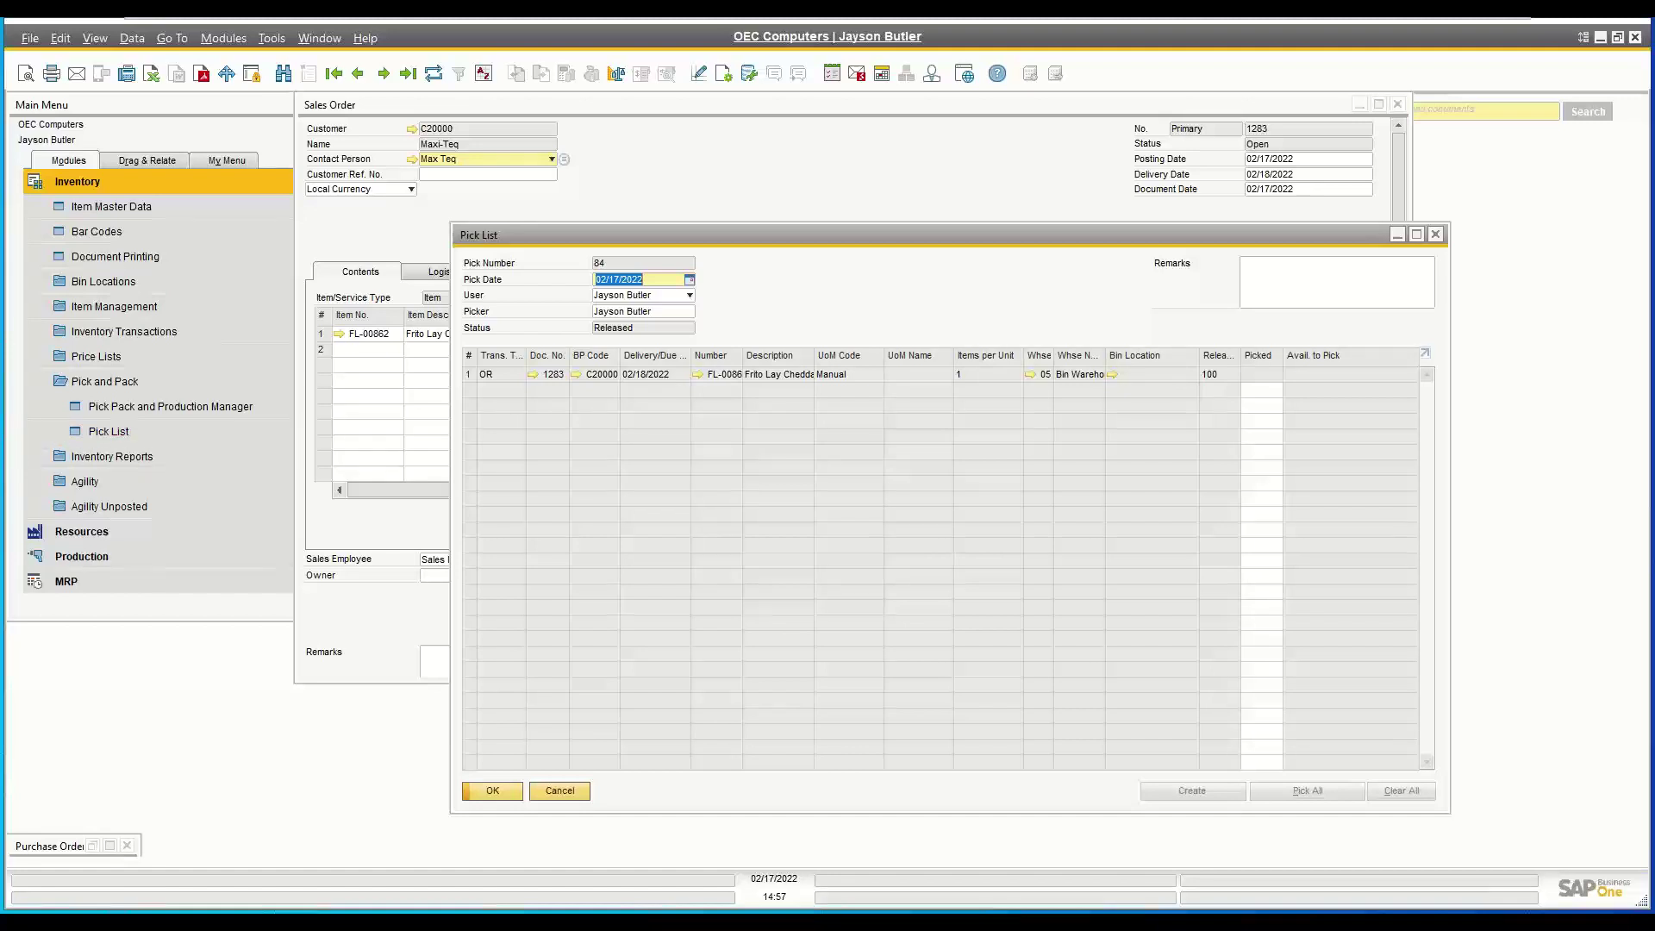
key("alt+Tab")
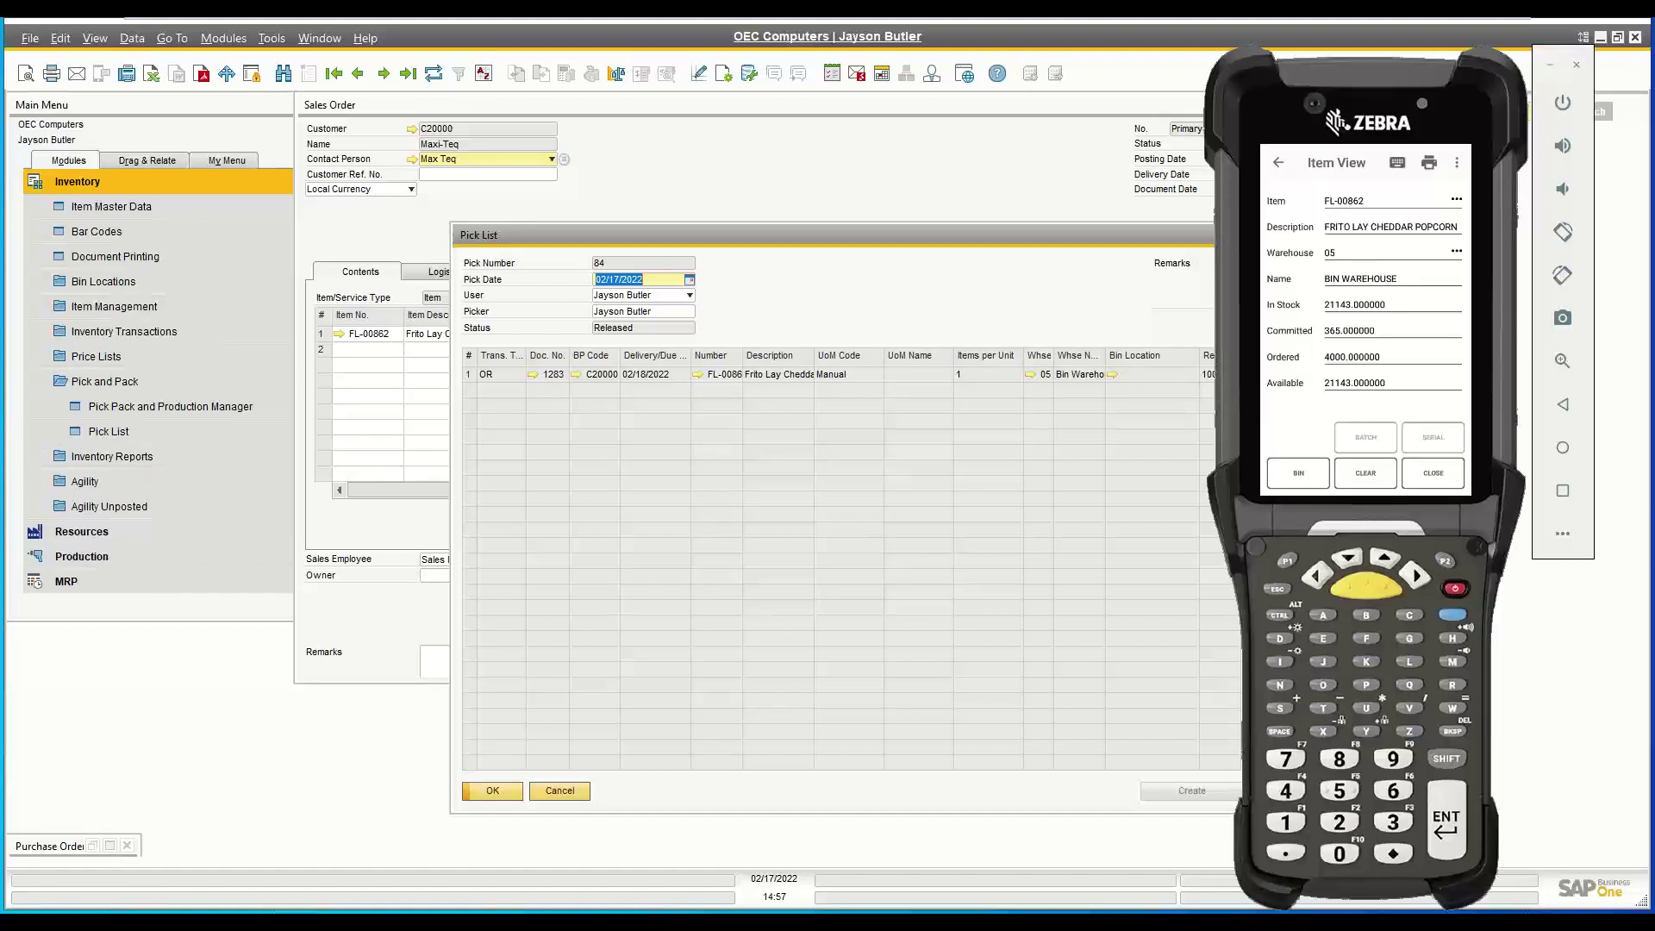
left_click(1278, 163)
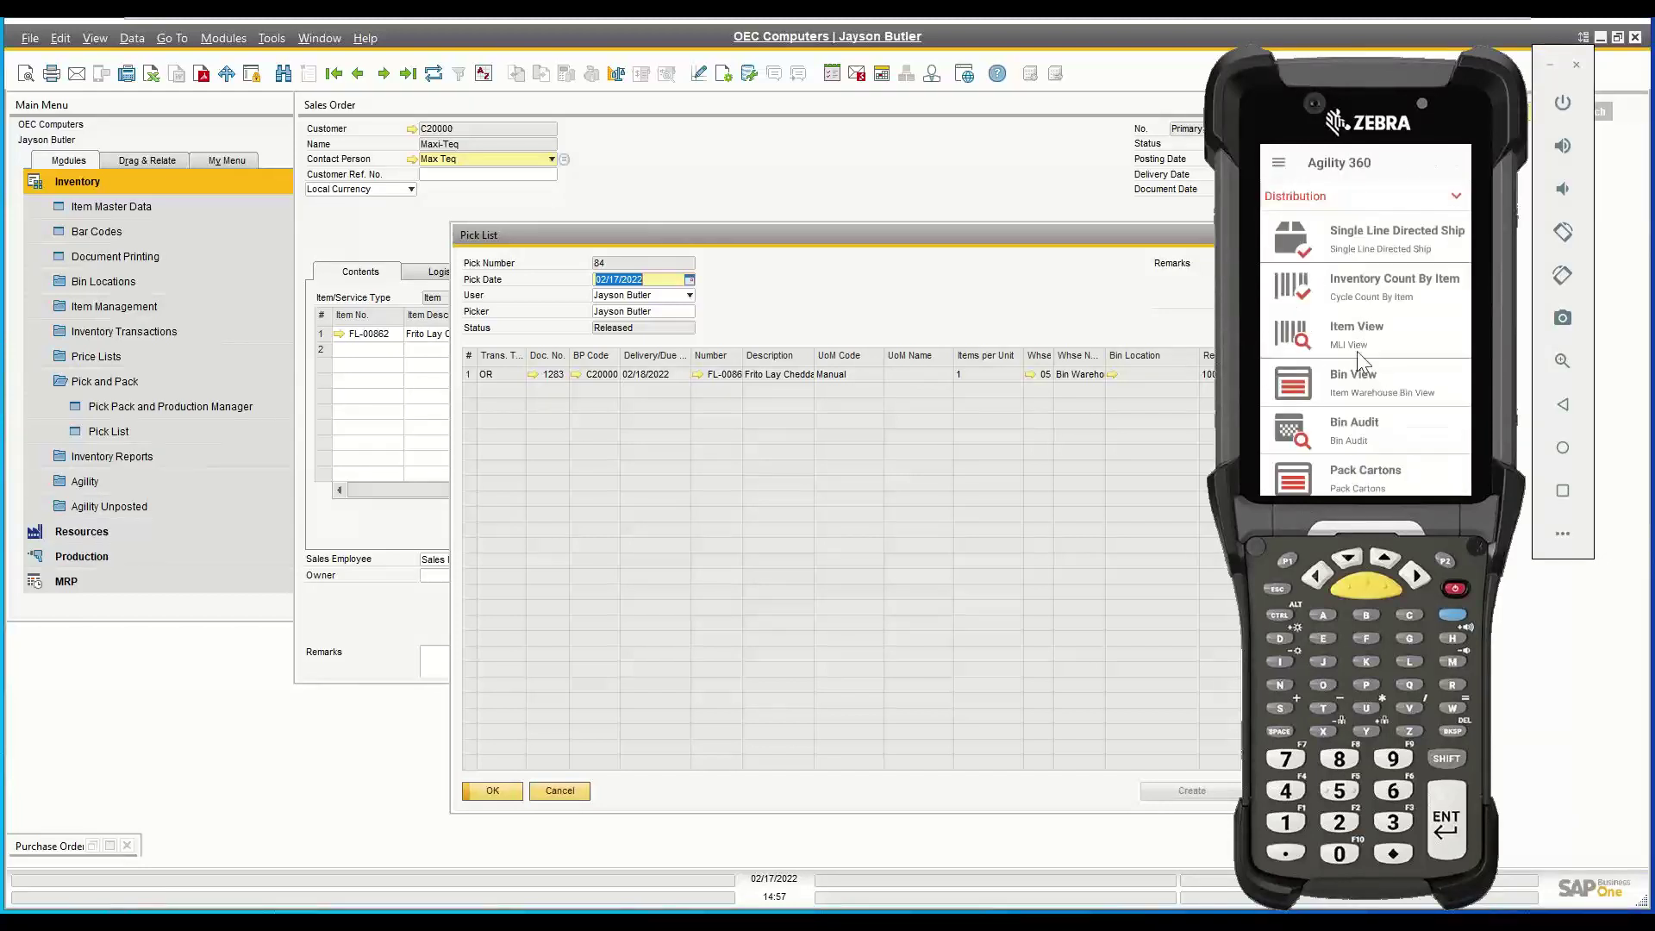
scroll(1379, 379, "up", 3)
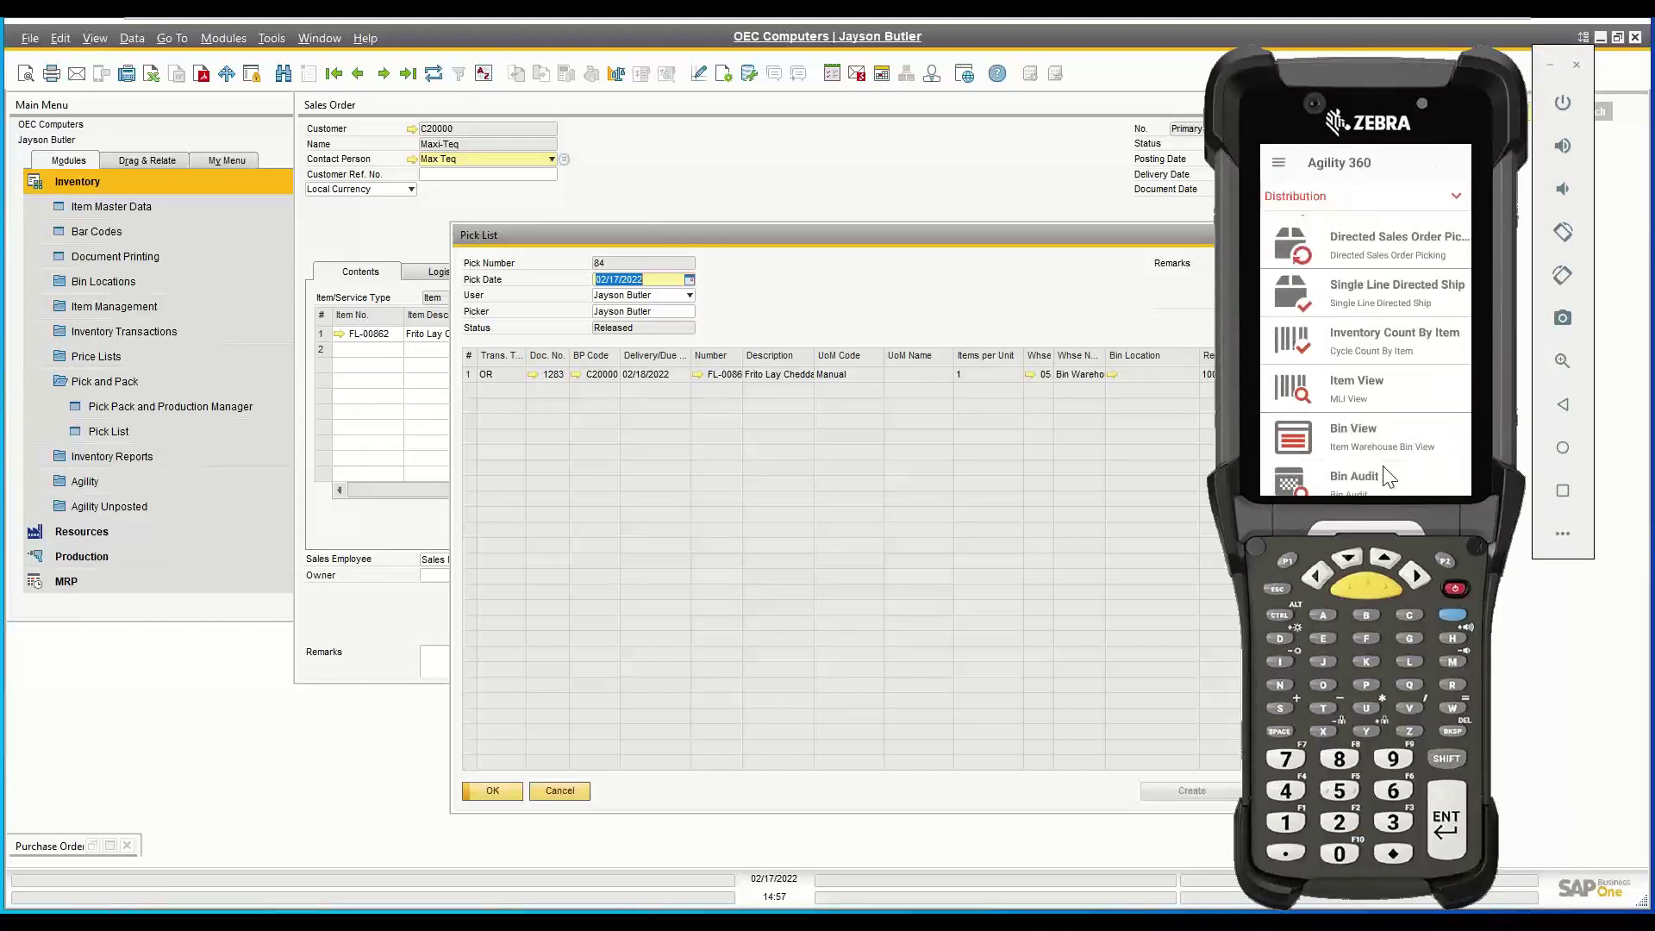
scroll(1394, 401, "up", 3)
left_click(1406, 362)
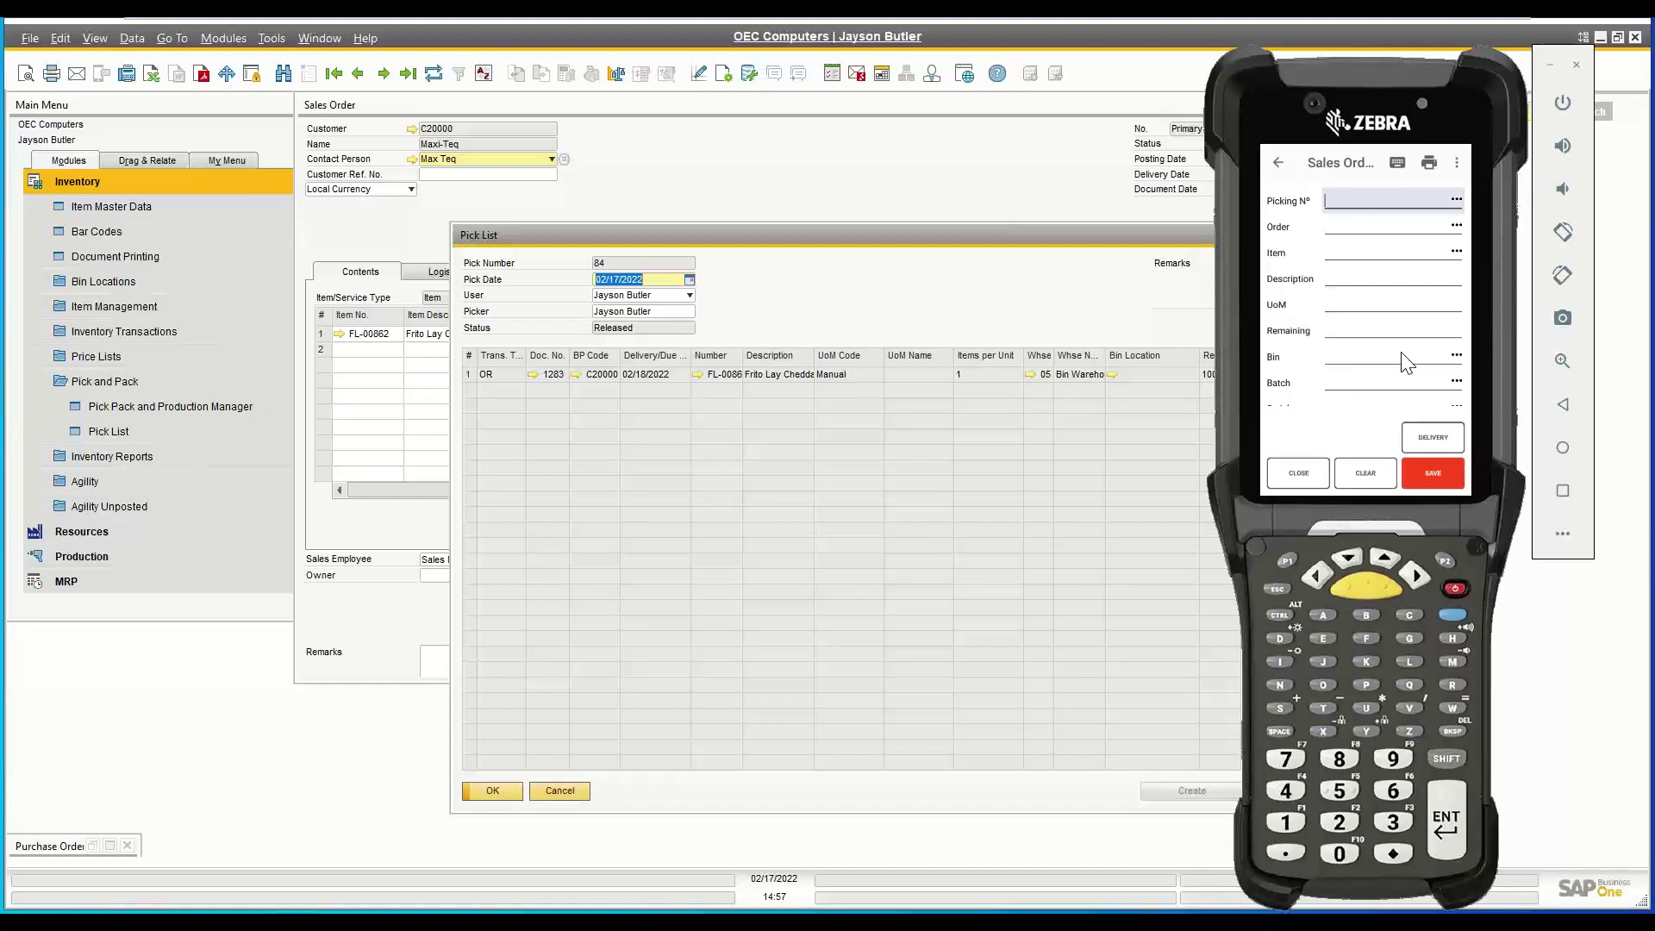
- Fill the handheld picking form with picking number 84, the Maxi-Teq order's number, and item FL-00862
left_click(1457, 200)
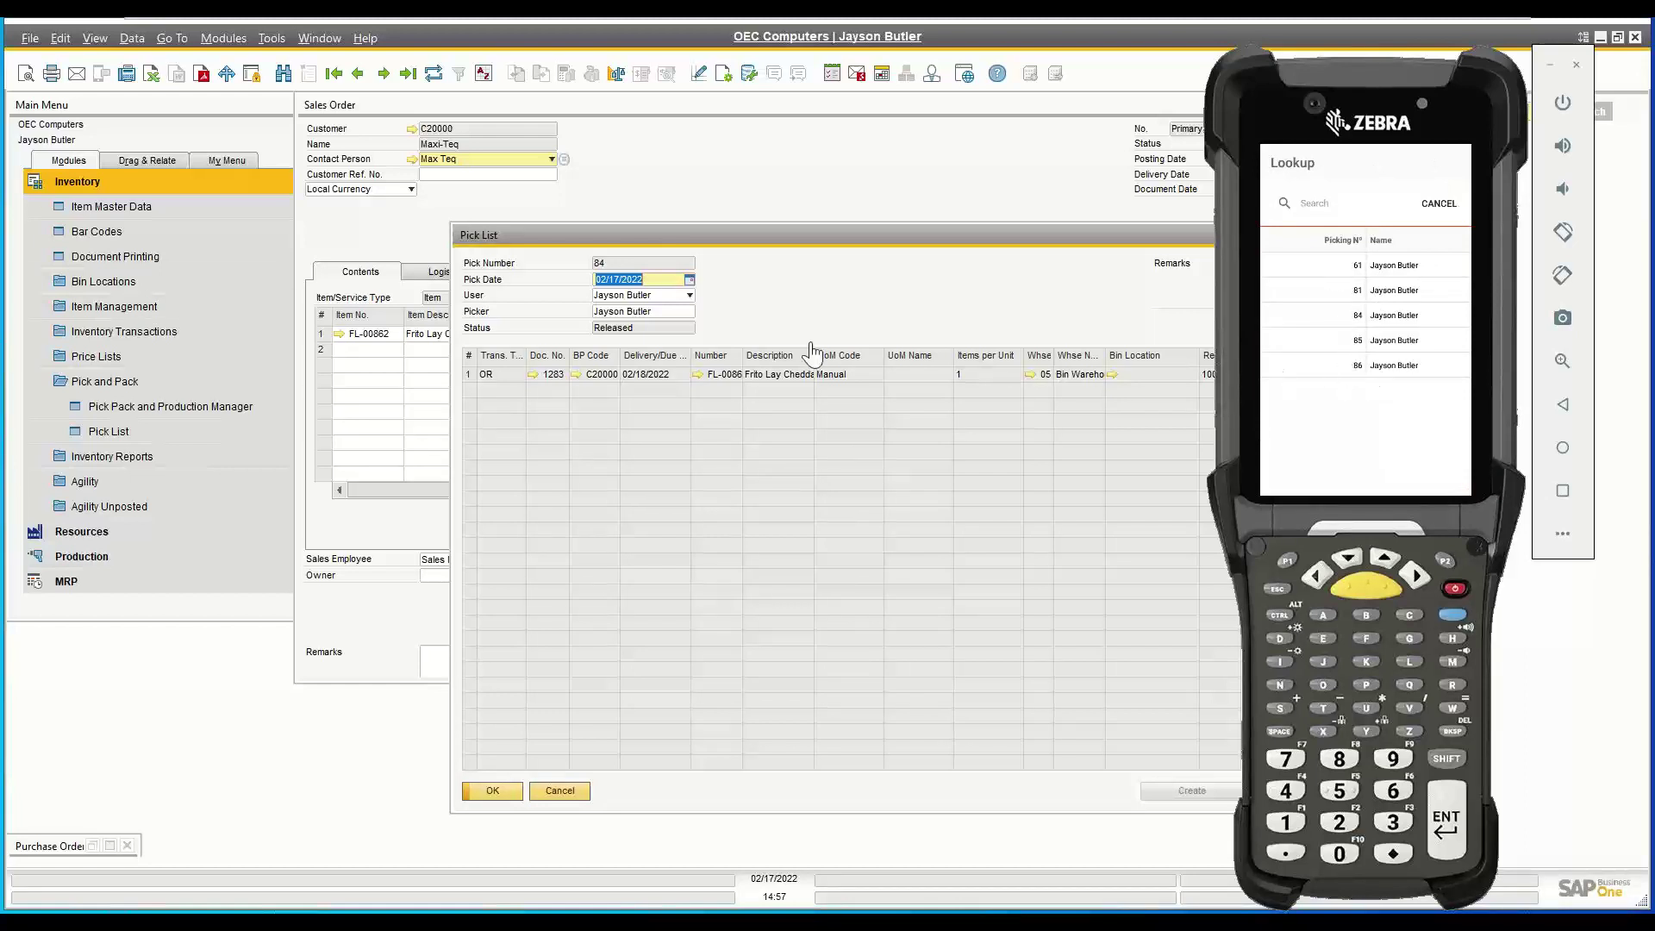
left_click(1448, 207)
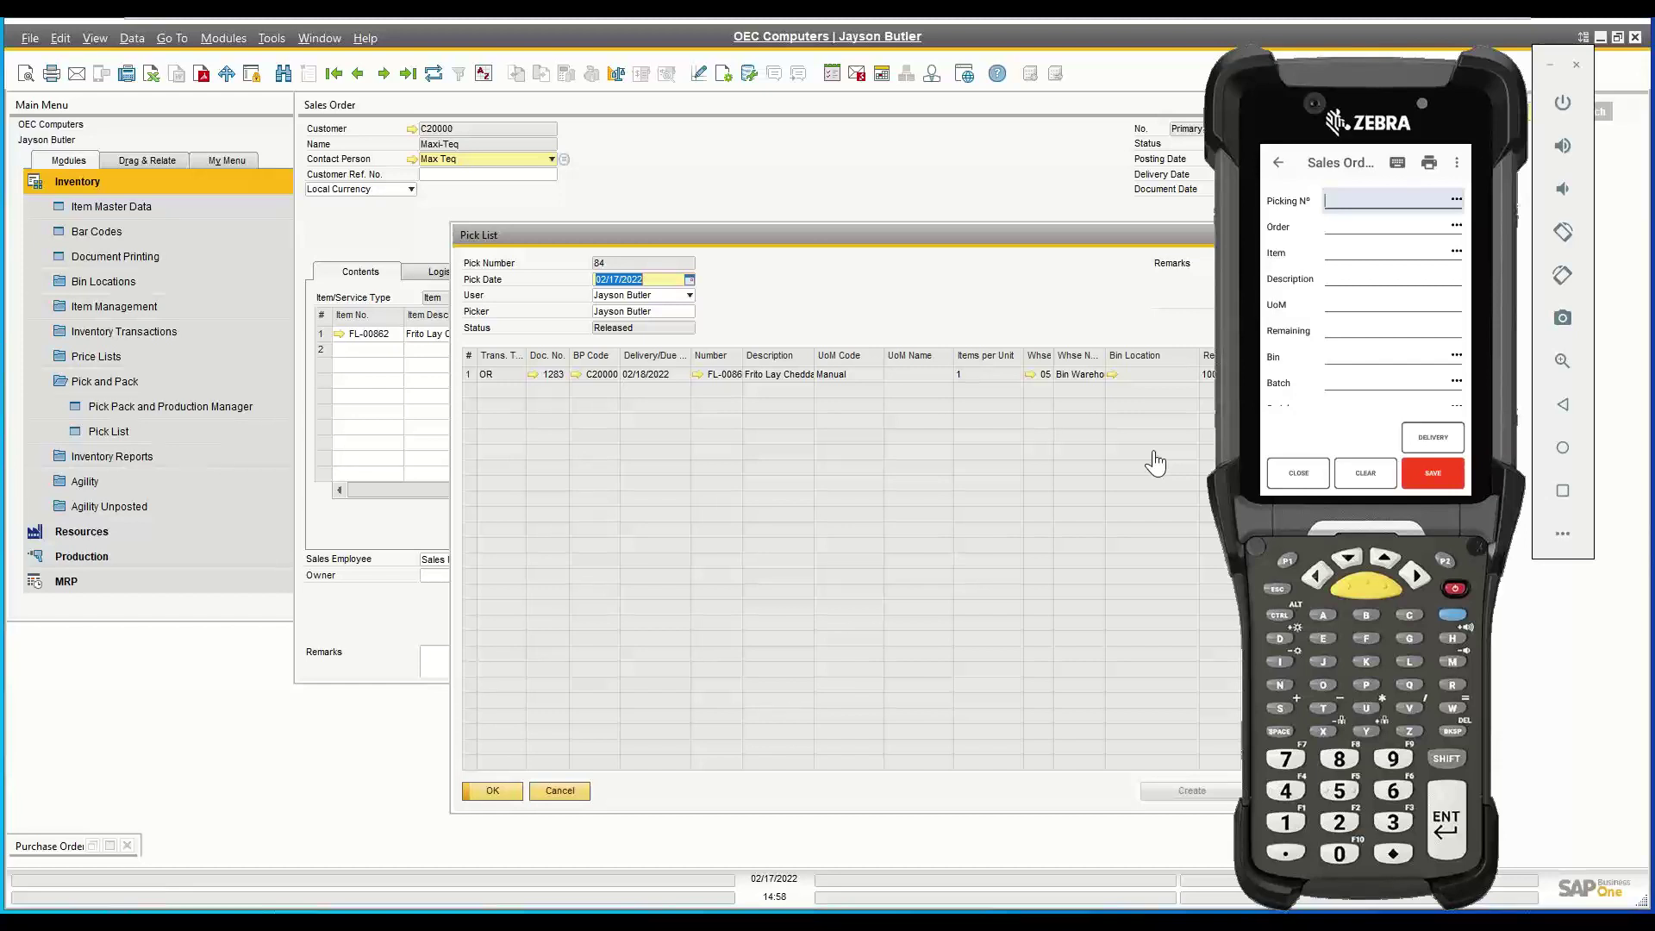
type("84")
key("Return")
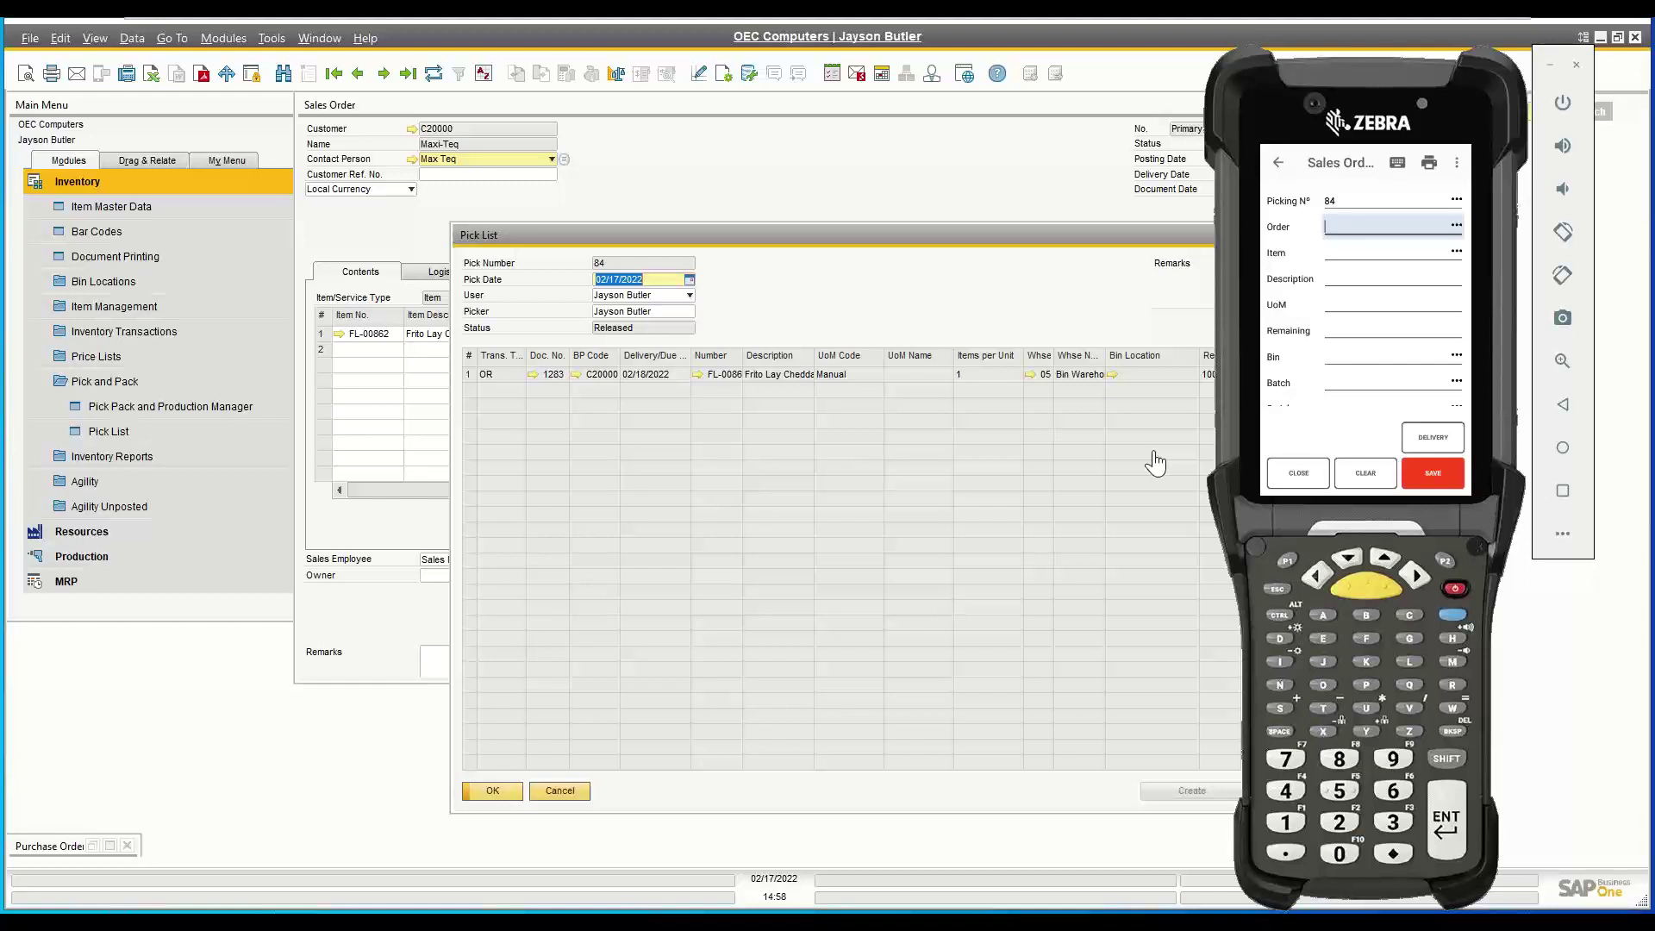
type("1283")
key("Return")
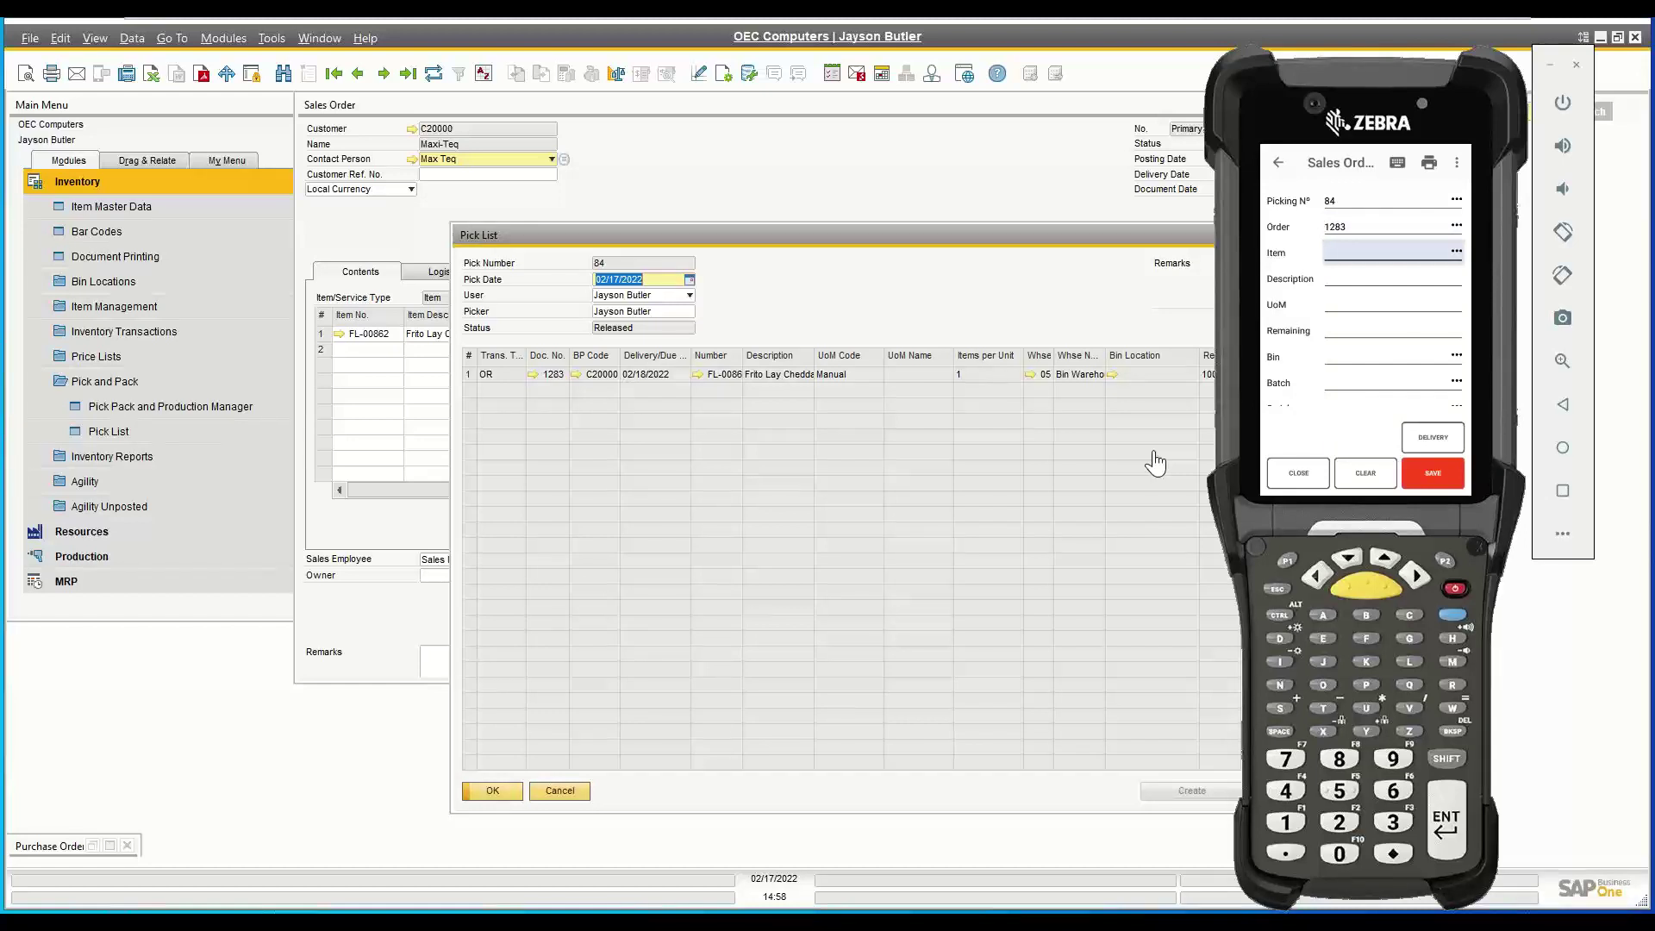
type("FL-00862")
key("Return")
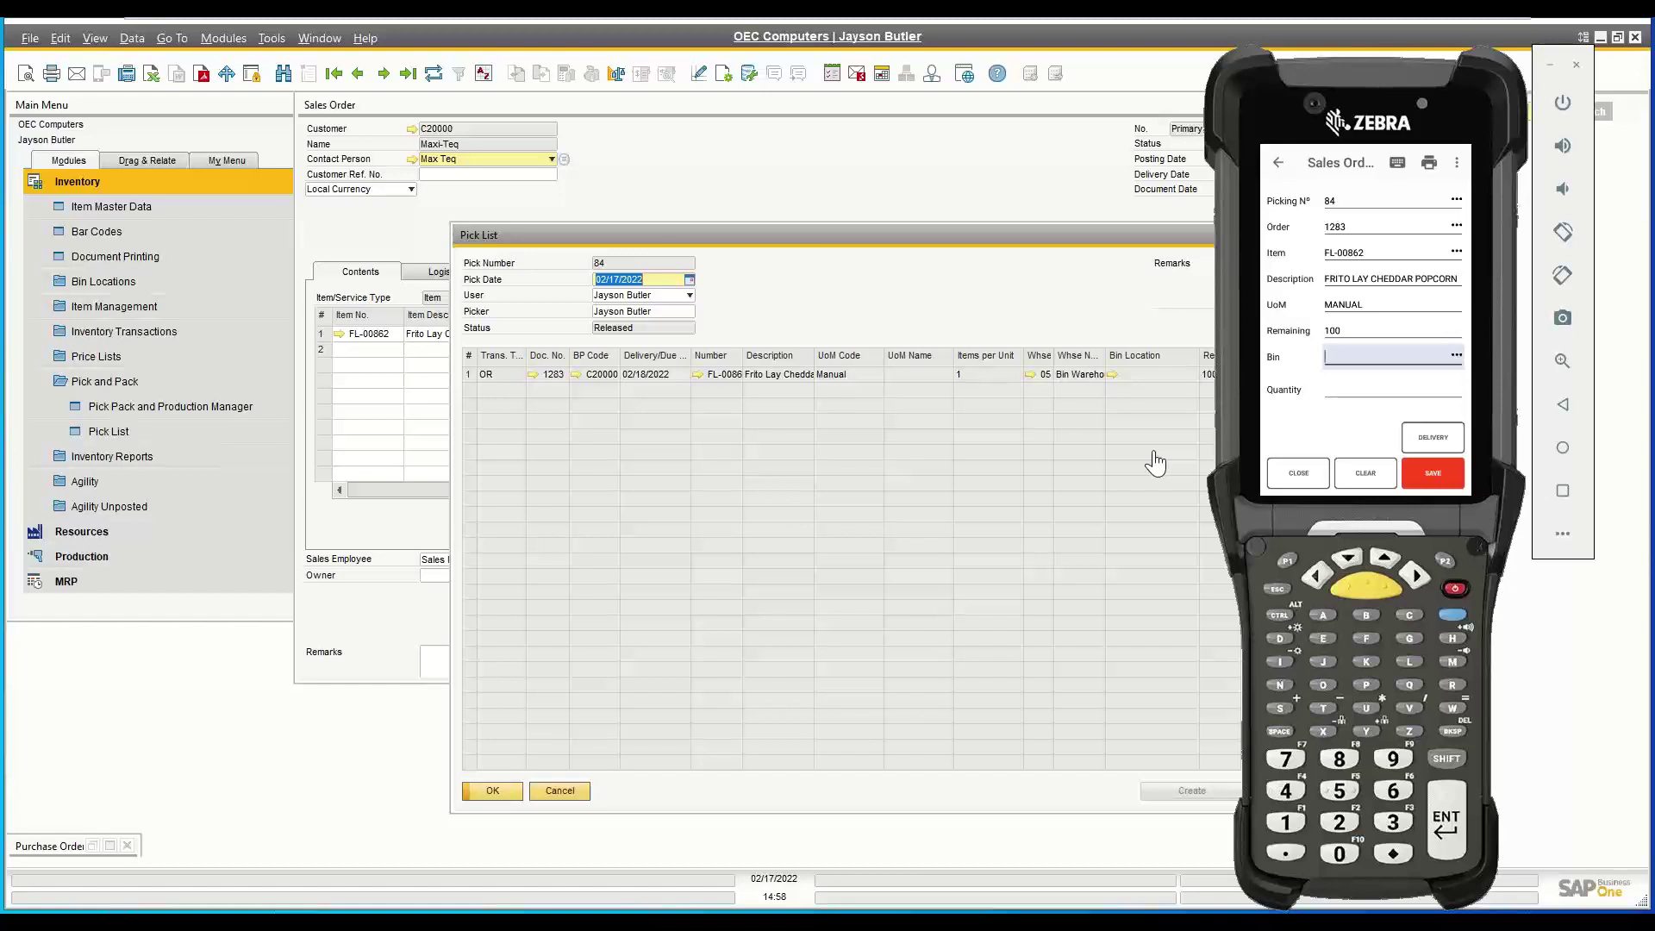
- Pick 100 units of FL-00862 from bin 05-A2-S1-L1 and save the pick
type("05-A2-S1-L1")
key("Return")
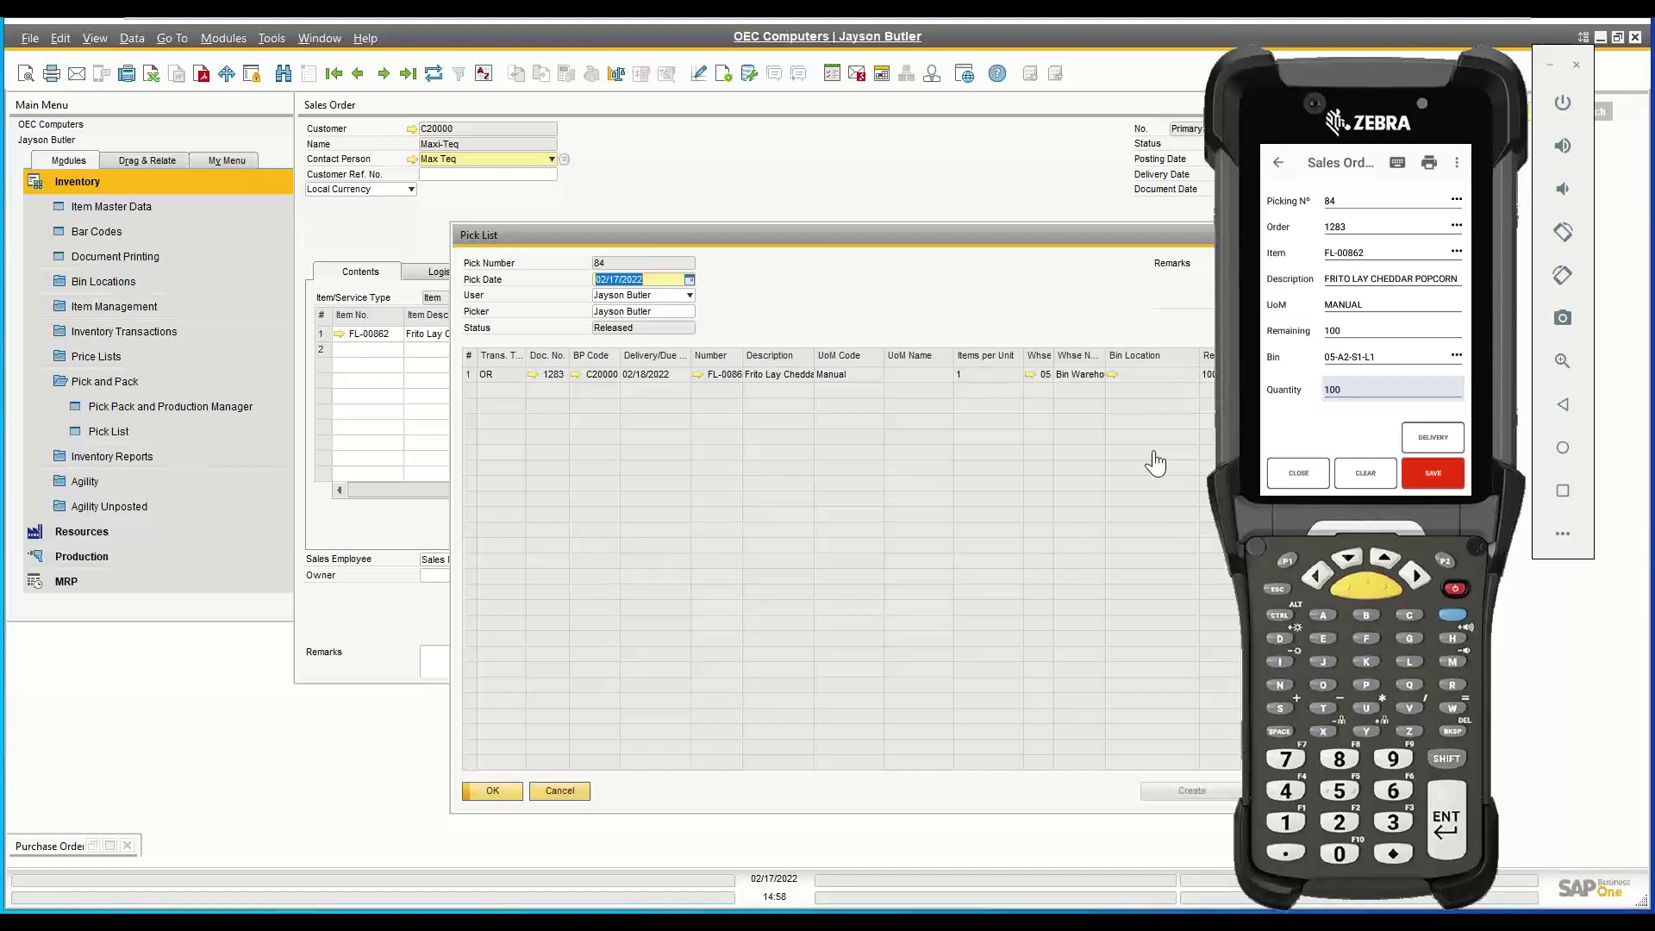
key("Return")
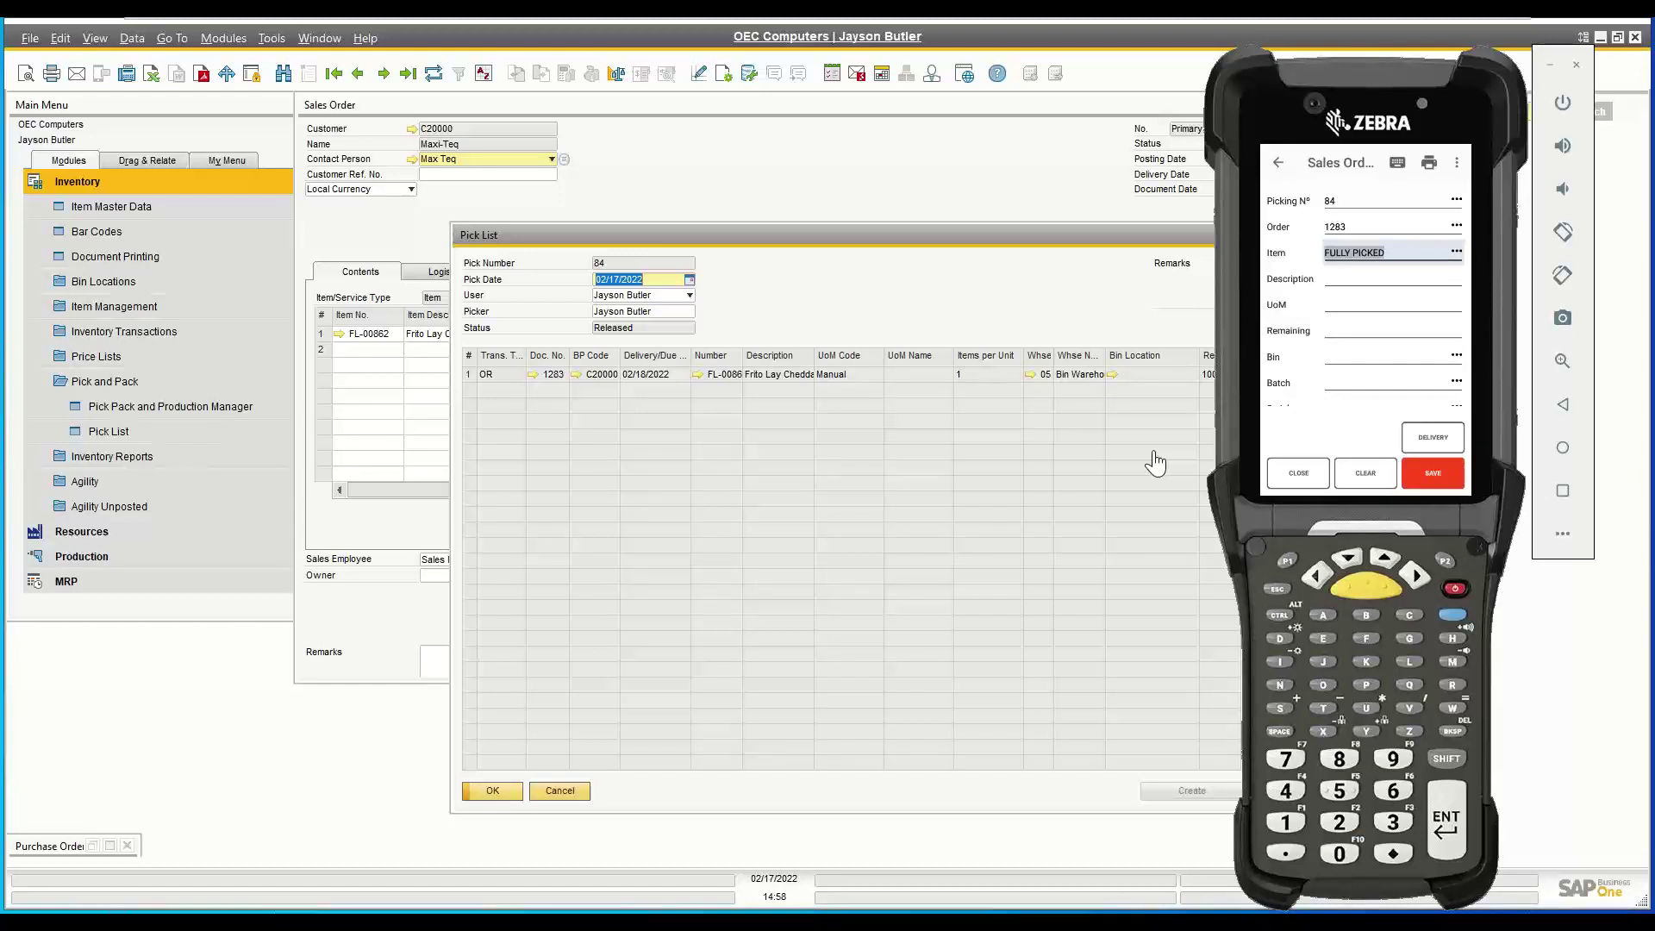
- Switch back to SAP Business One, refresh the pick list to check its status and picked quantity, and minimize it
left_click(996, 294)
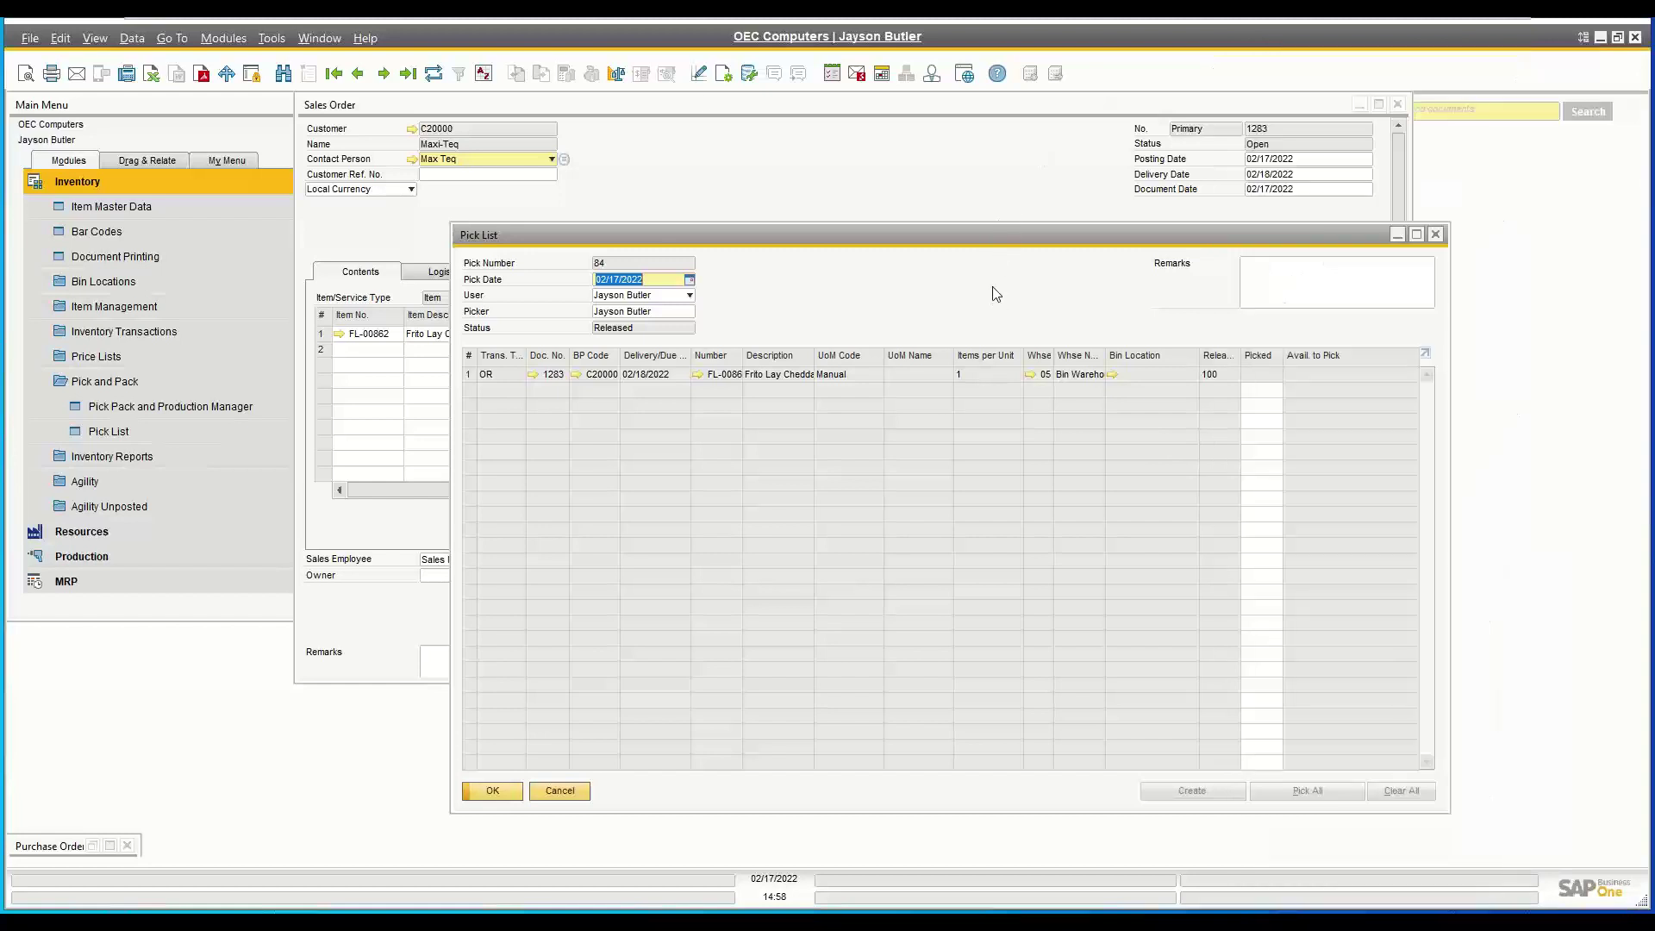
left_click(434, 73)
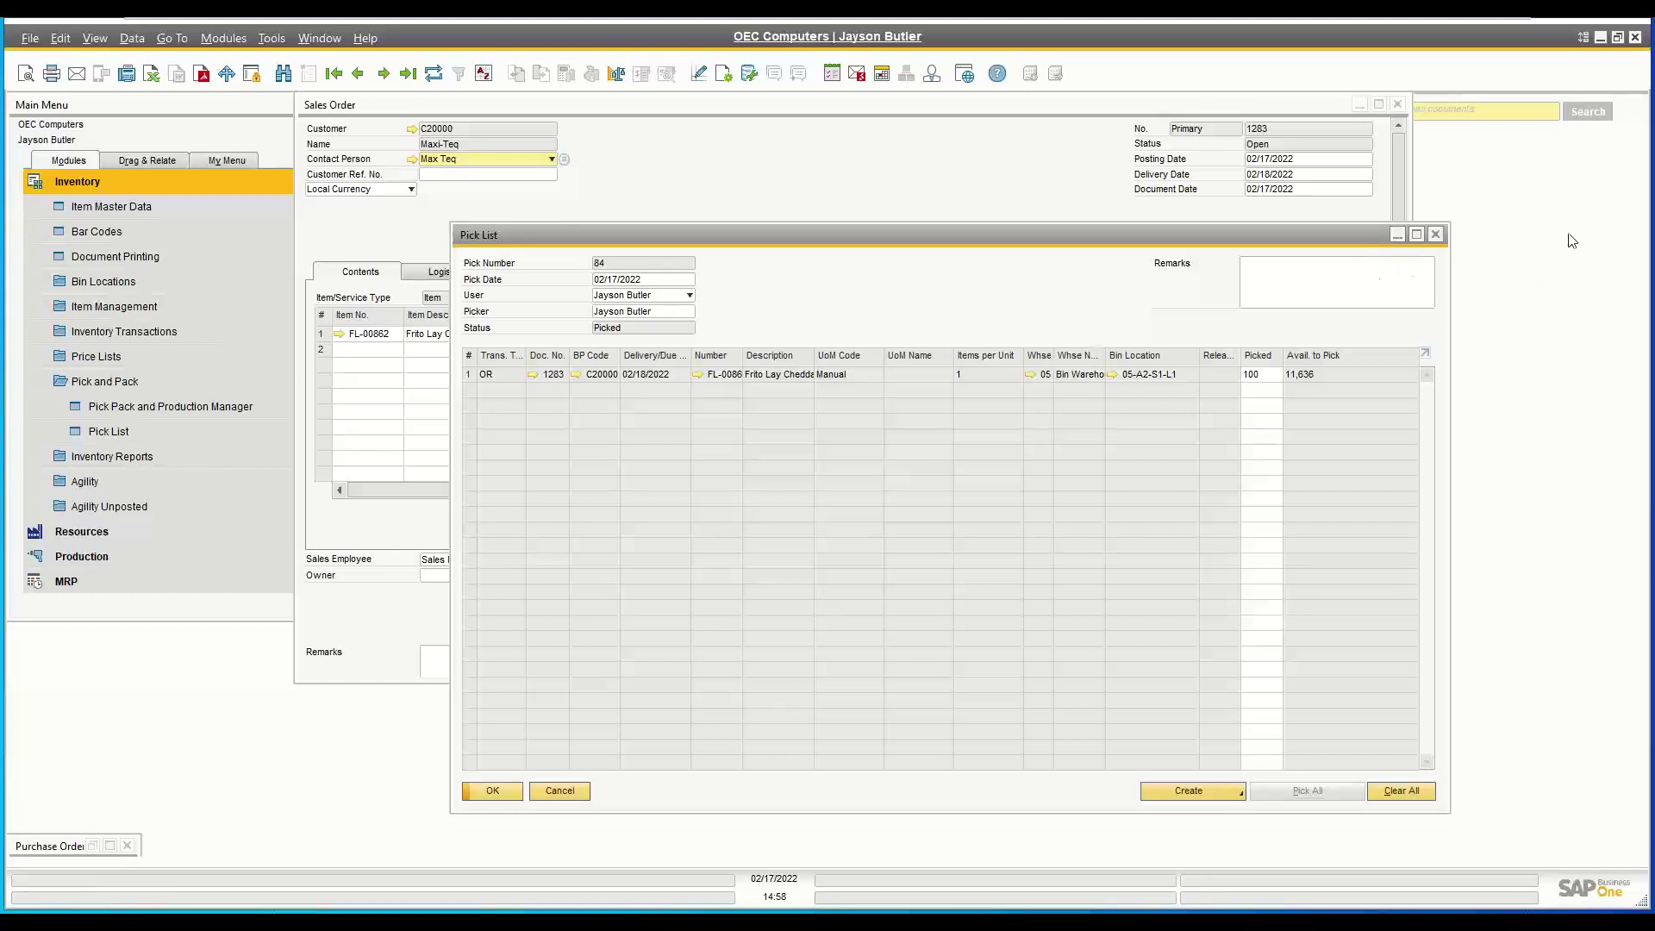
left_click(1395, 235)
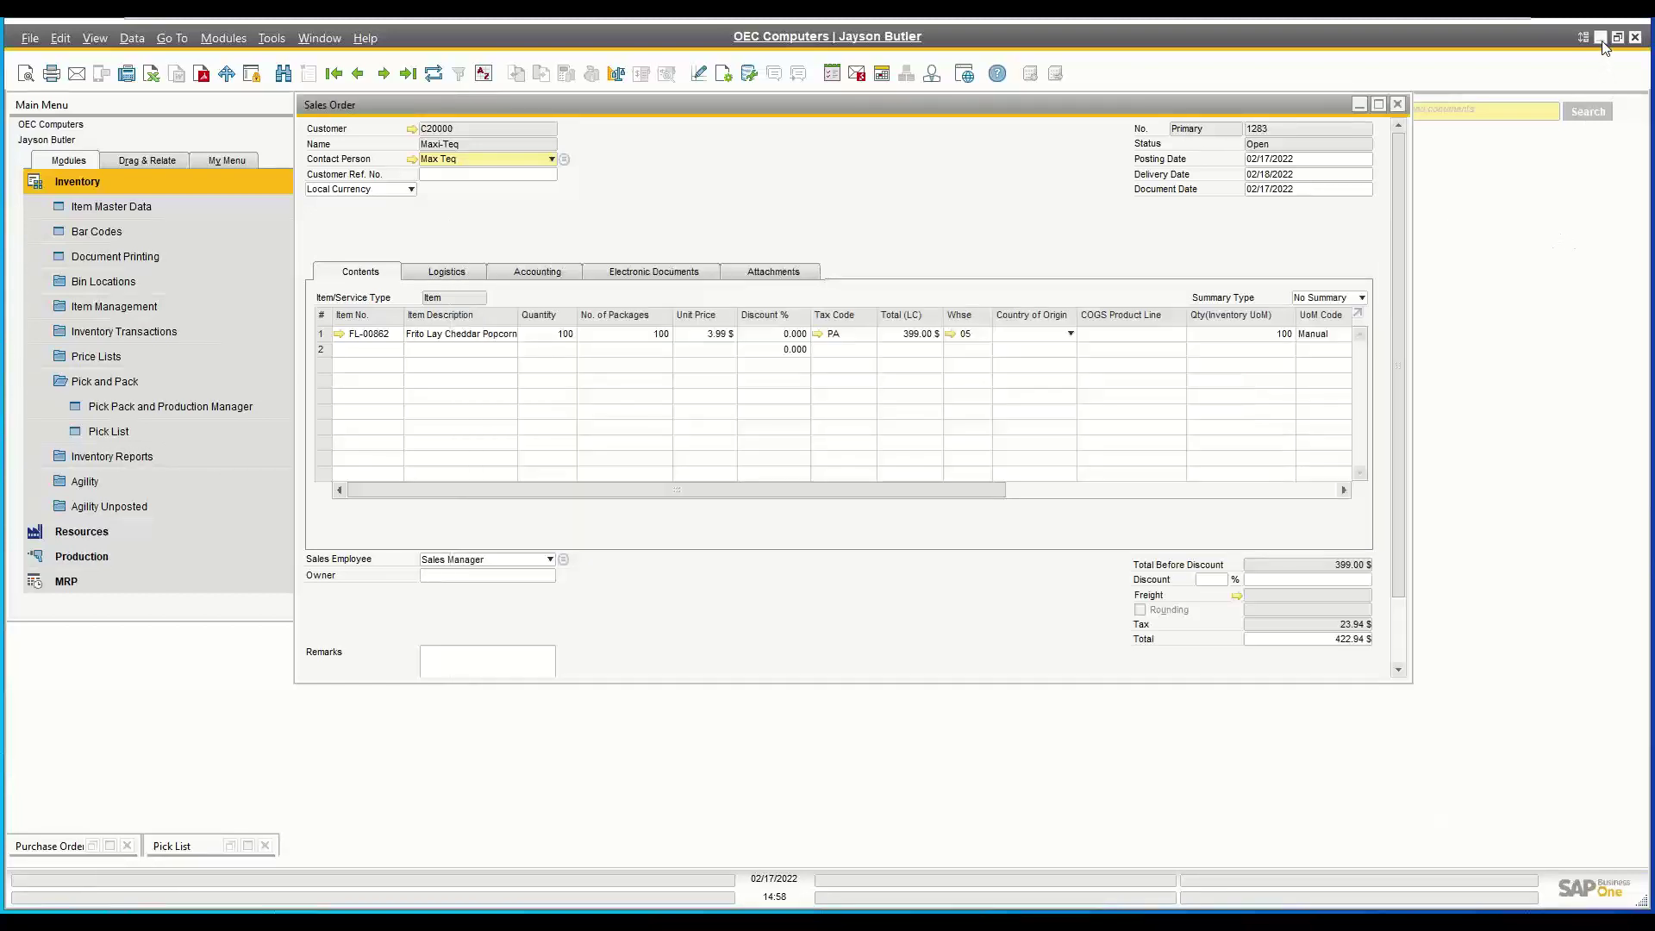
- Open Agility Fulfillment Manager from the desktop and create a new shipment with one carton
left_click(1600, 38)
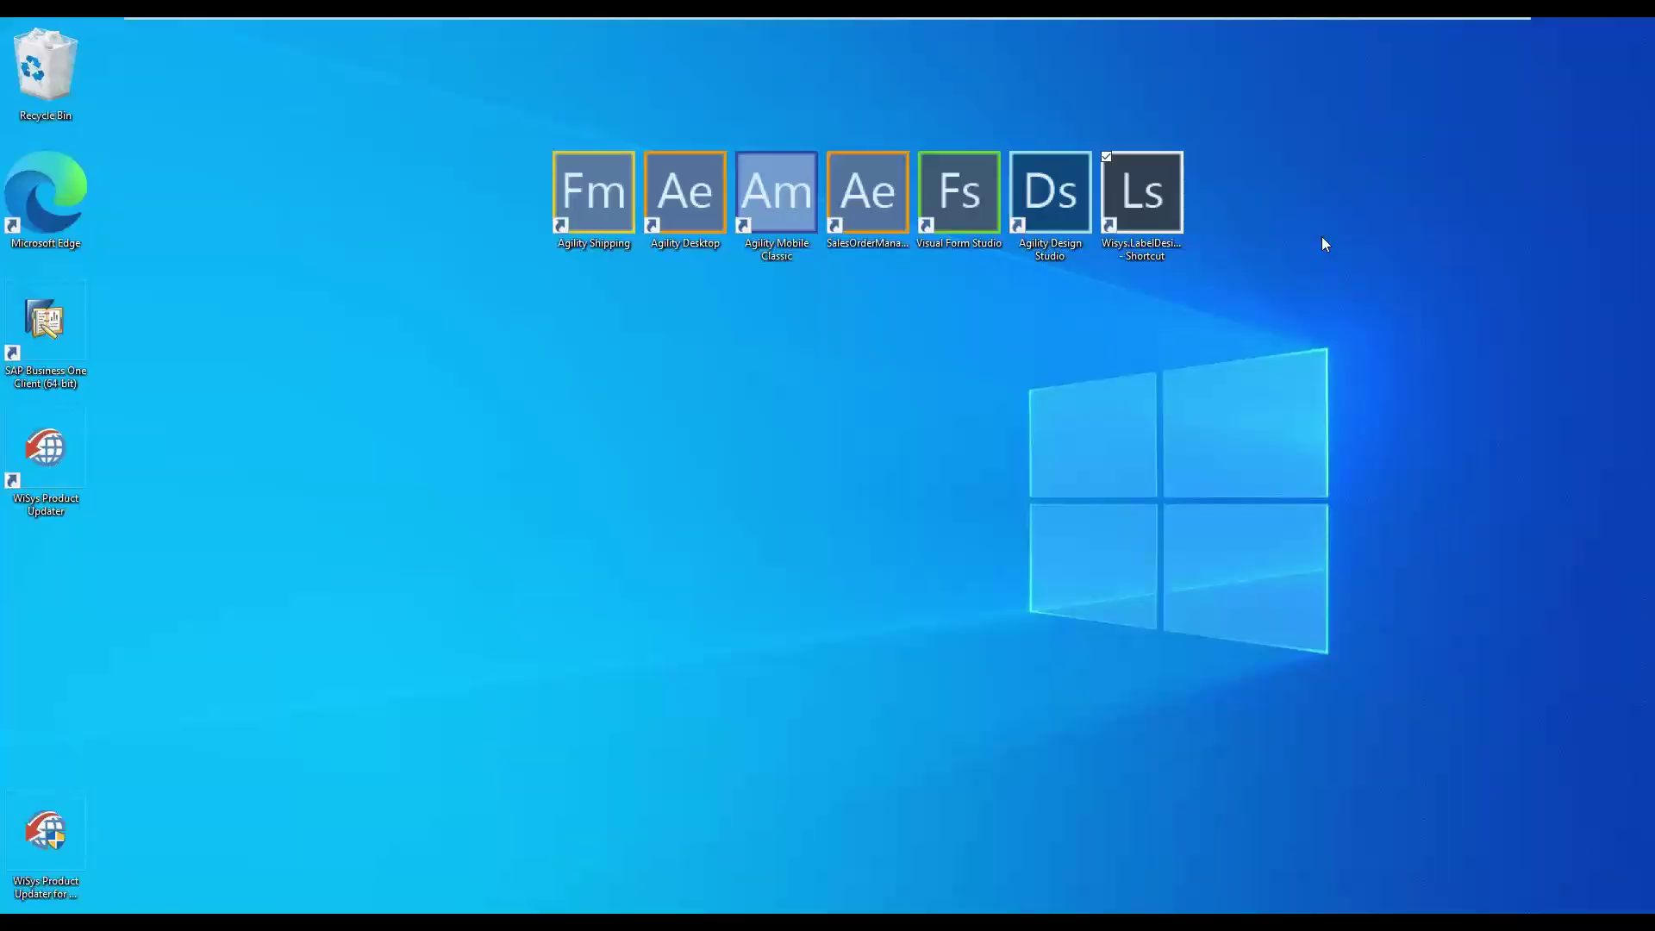
left_click(592, 194)
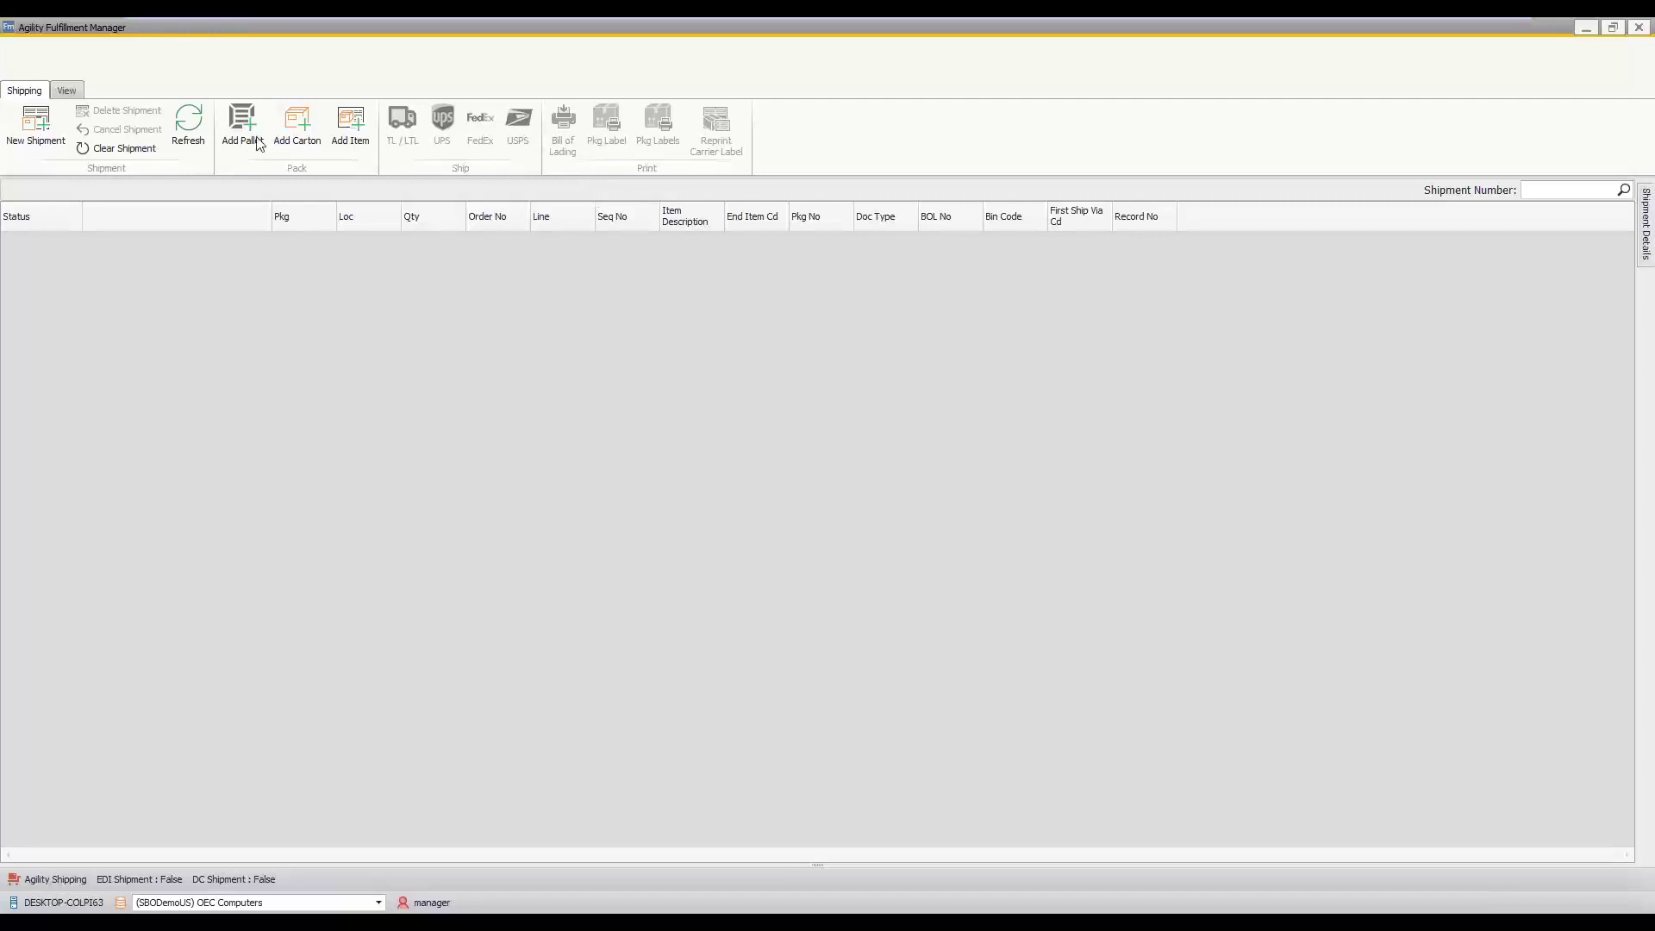
left_click(47, 127)
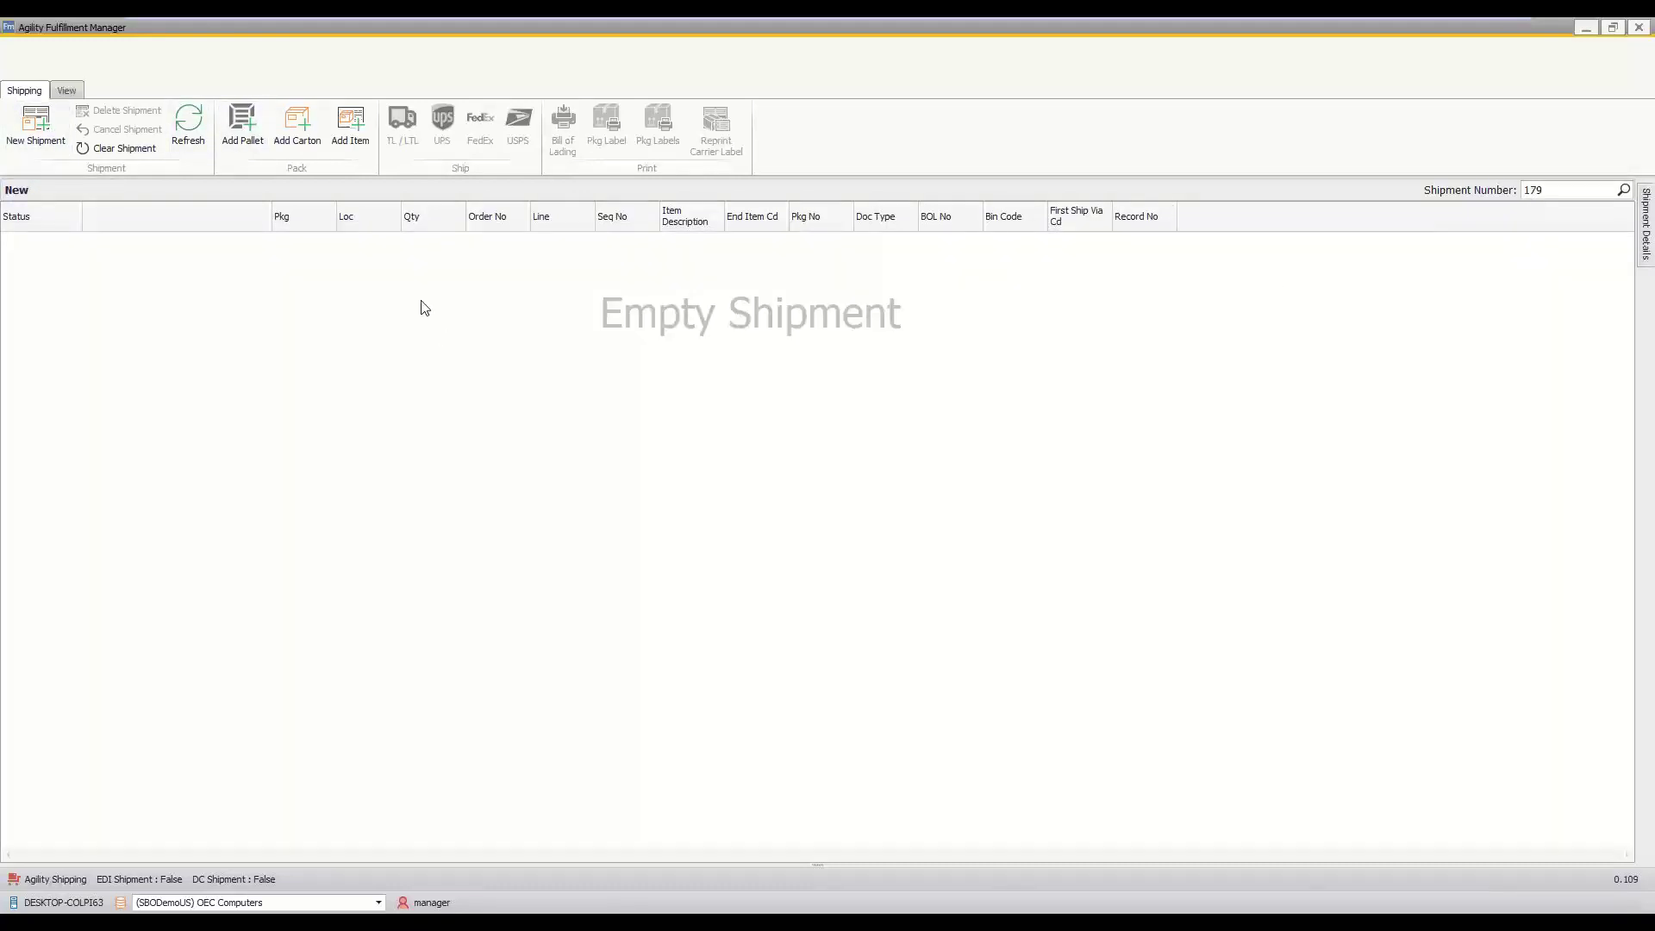
left_click(303, 130)
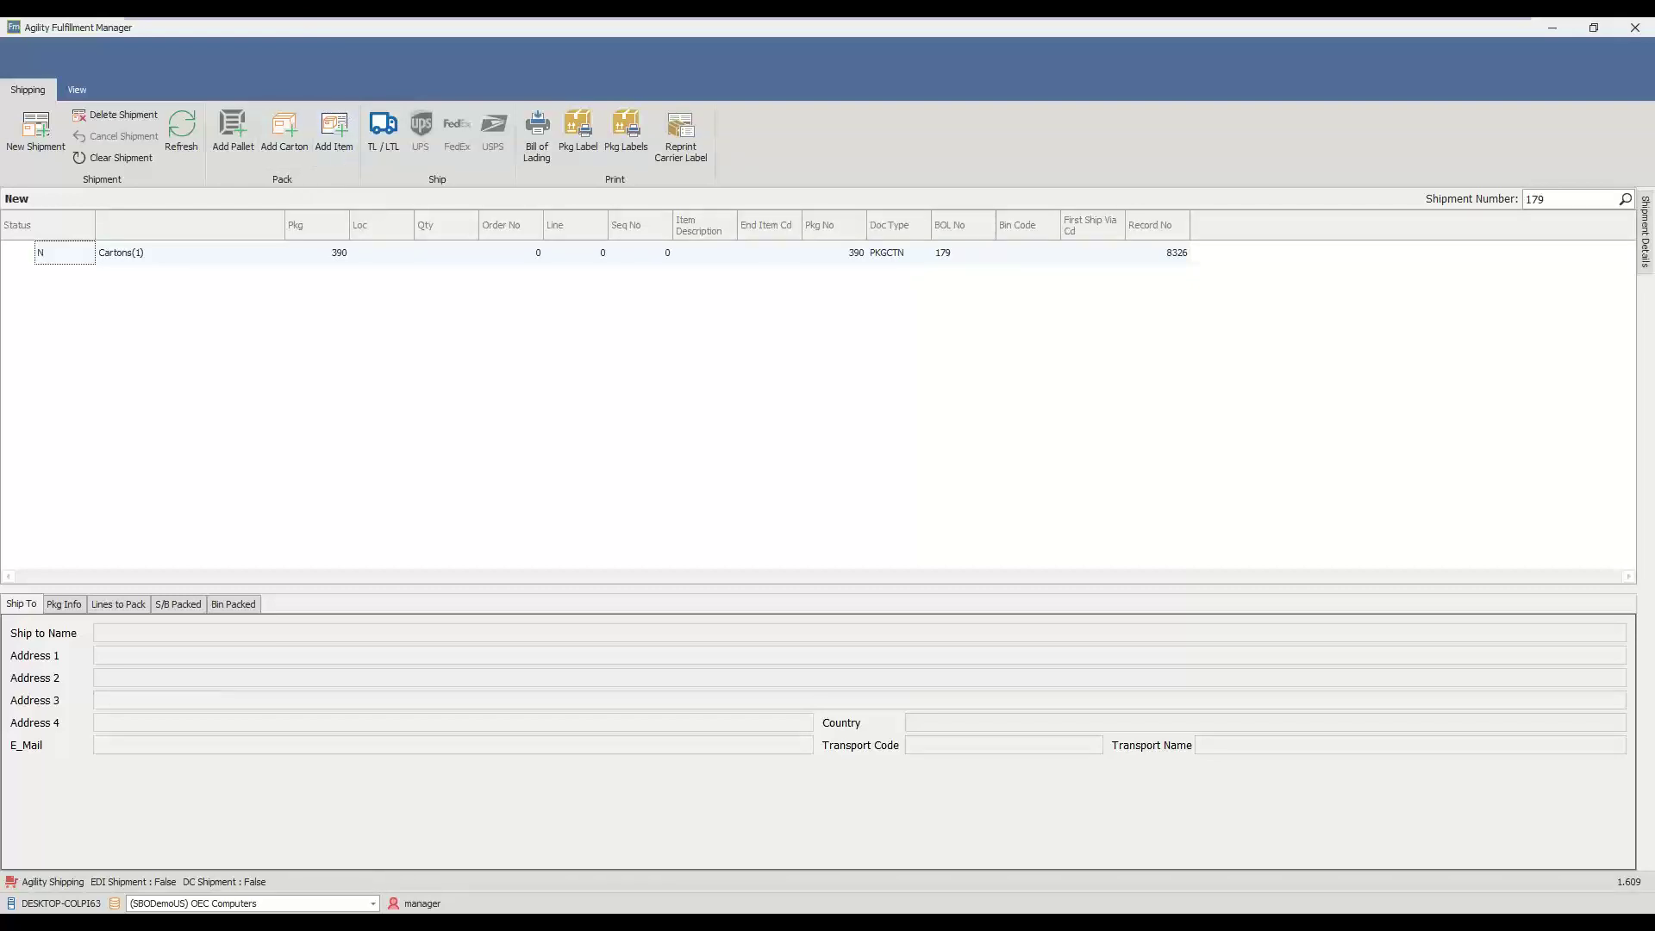
- Pack 100 units of FL-00862 from bin 05-STAGE into the carton, against the Maxi-Teq sales order
left_click(340, 152)
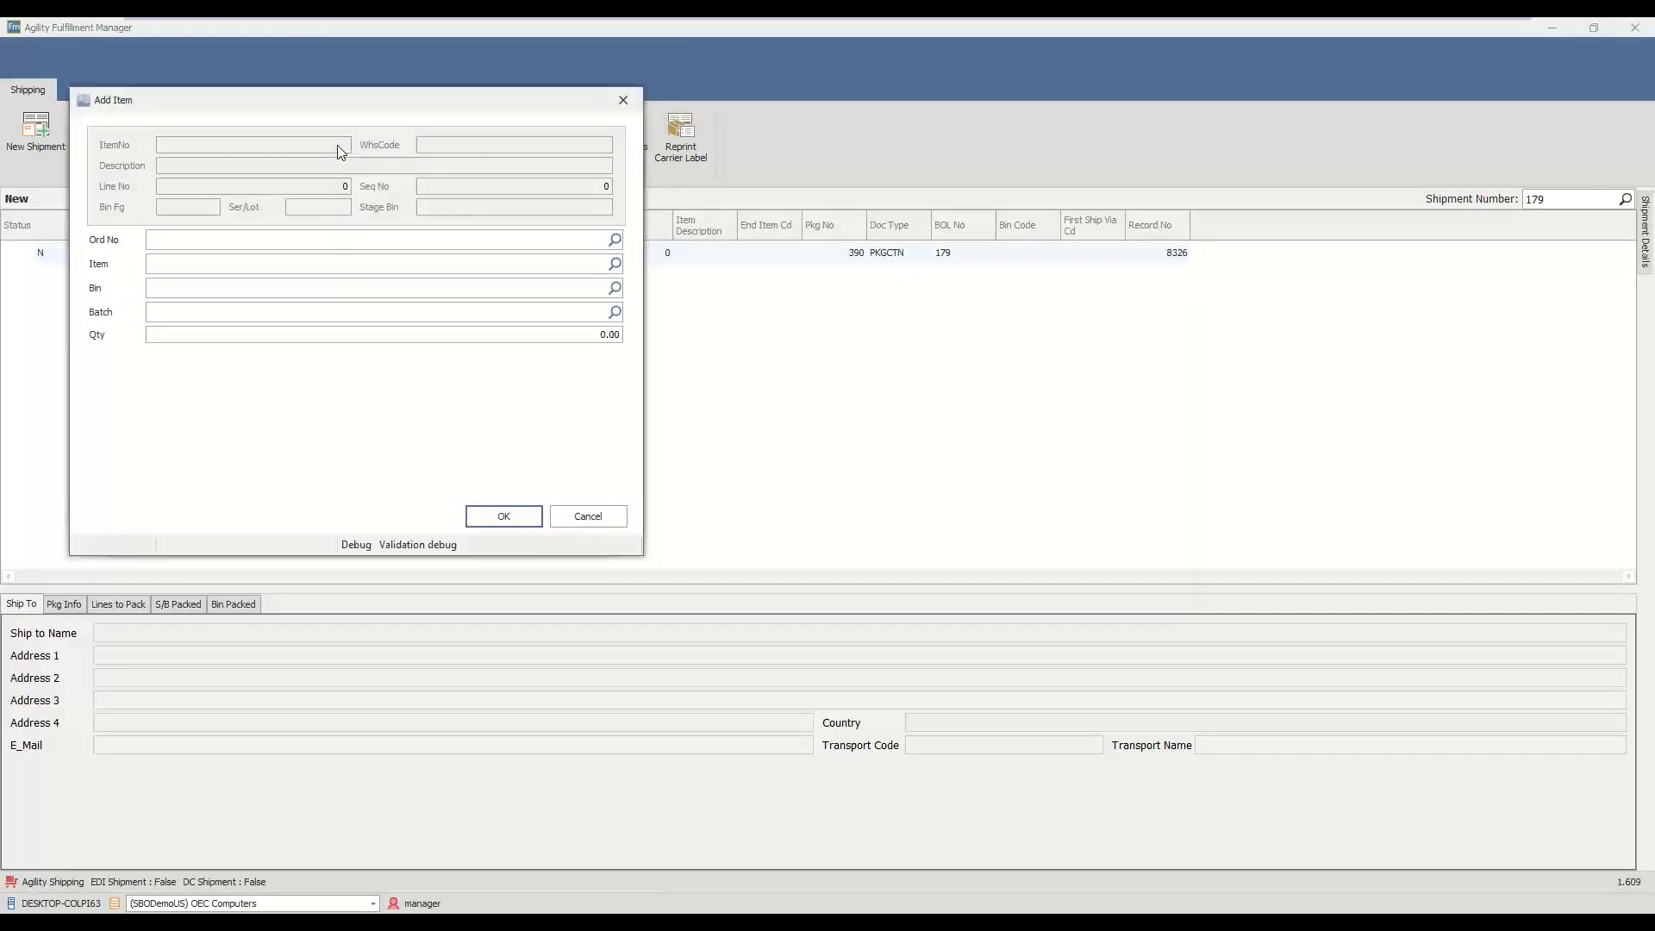
type("1283")
type("FL-00862")
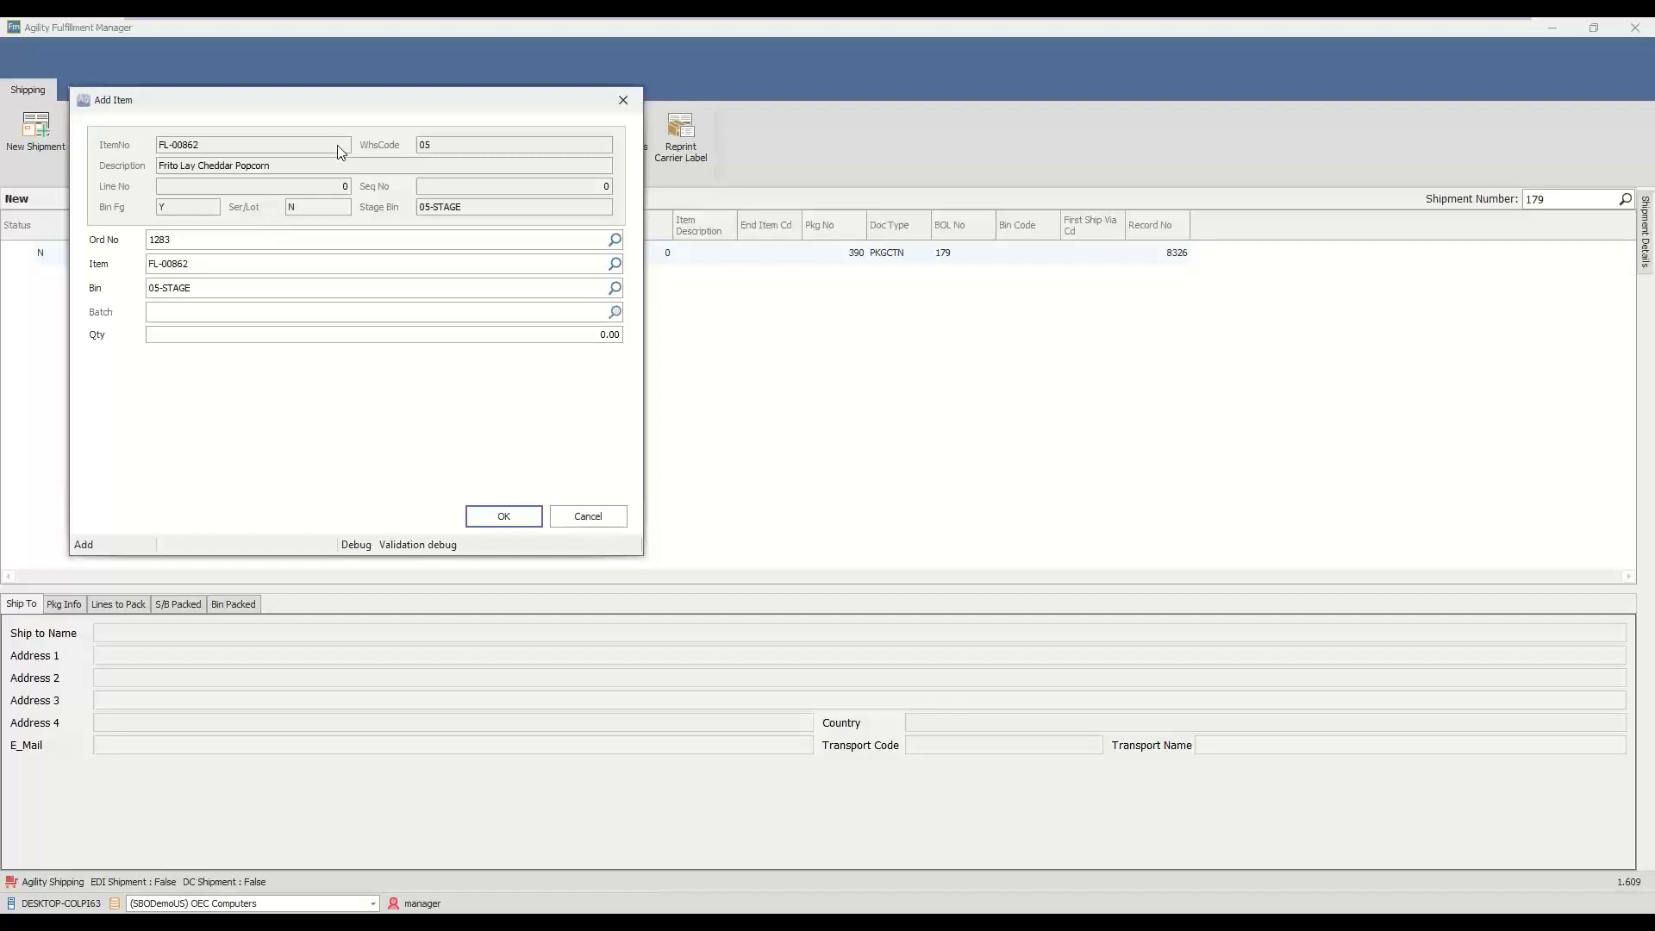
key("Tab")
key("Tab")
type("100")
left_click(476, 517)
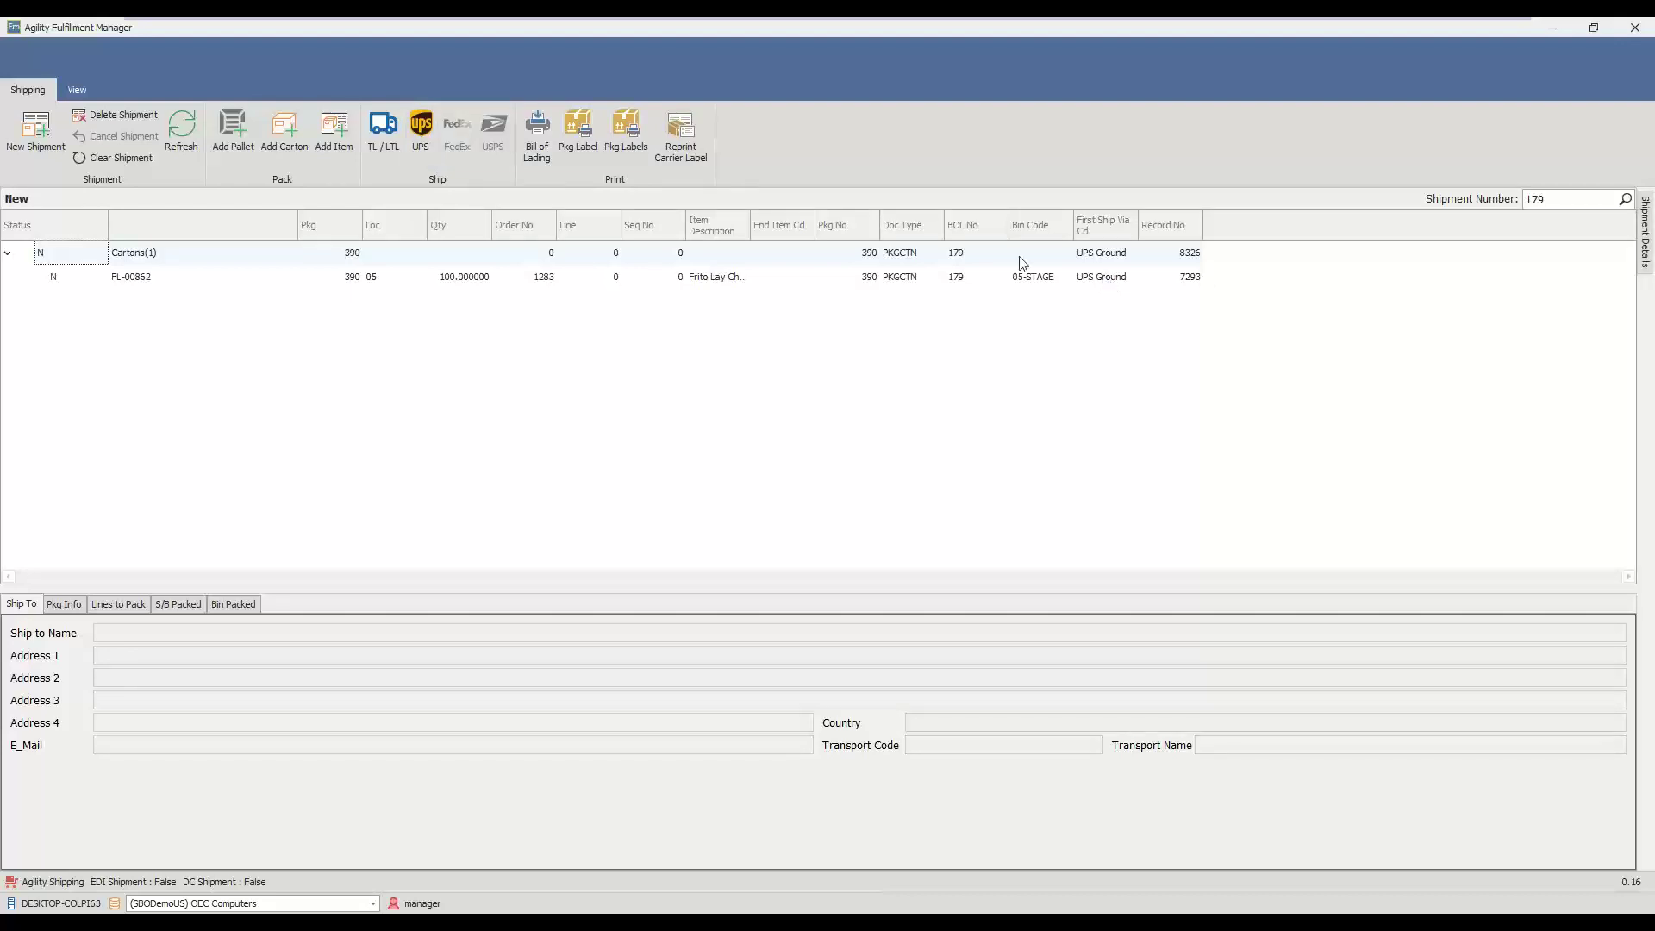
- Ship the carton to Maxi-Teq by prepaid UPS Ground and close the carrier label preview
left_click(424, 131)
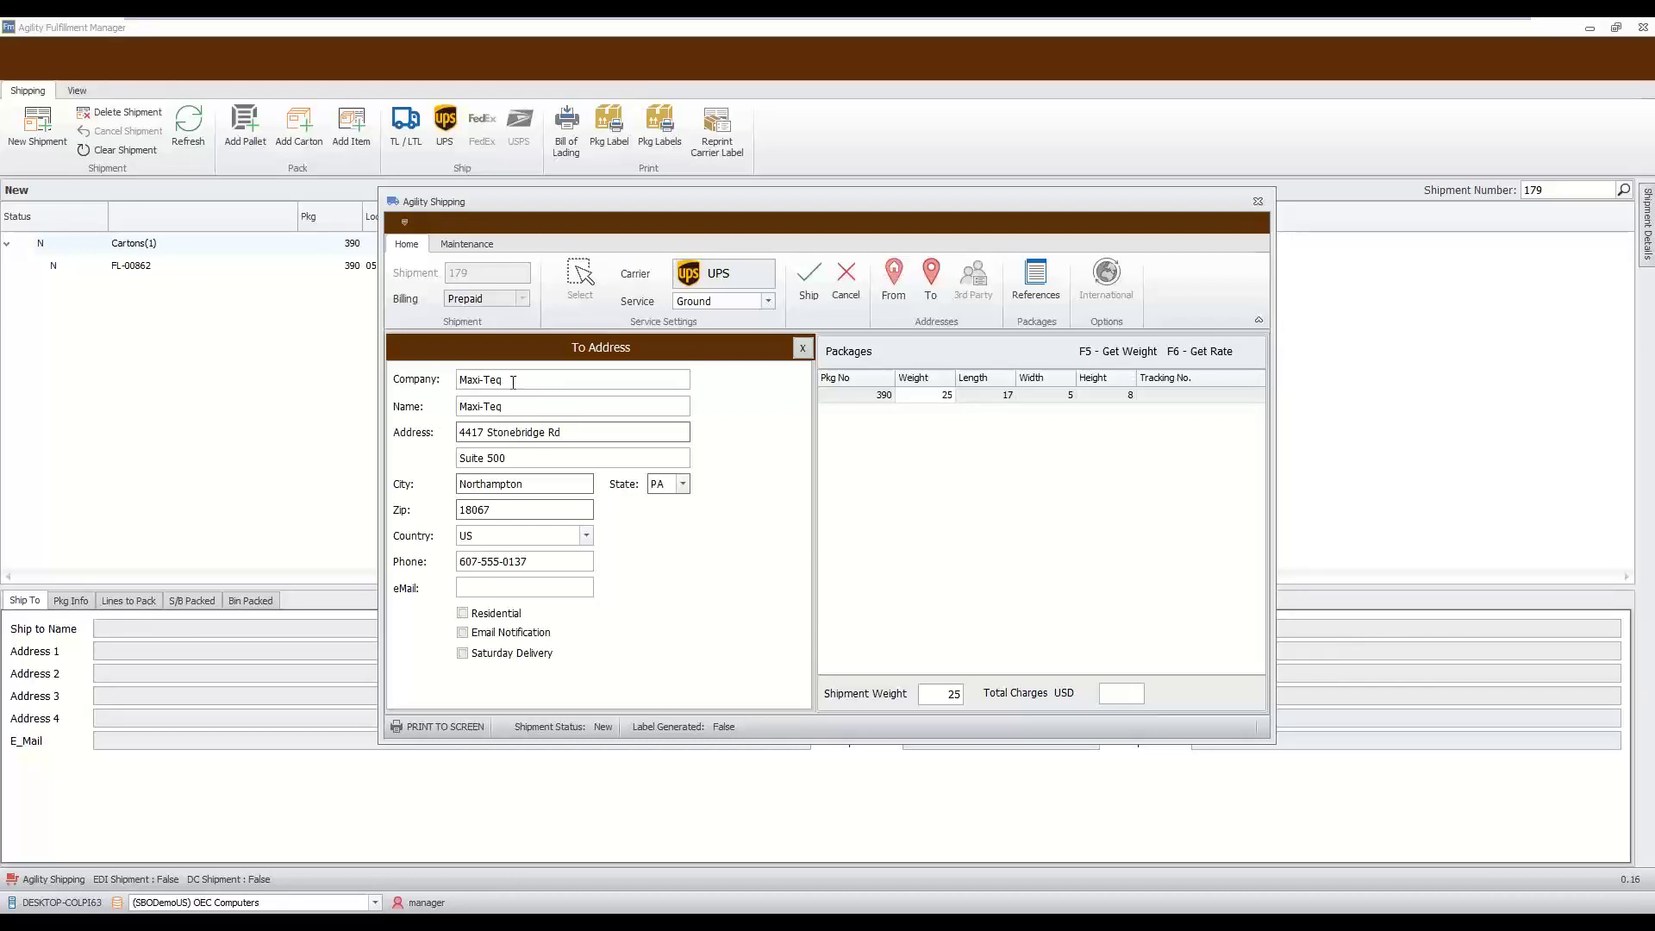
left_click(808, 285)
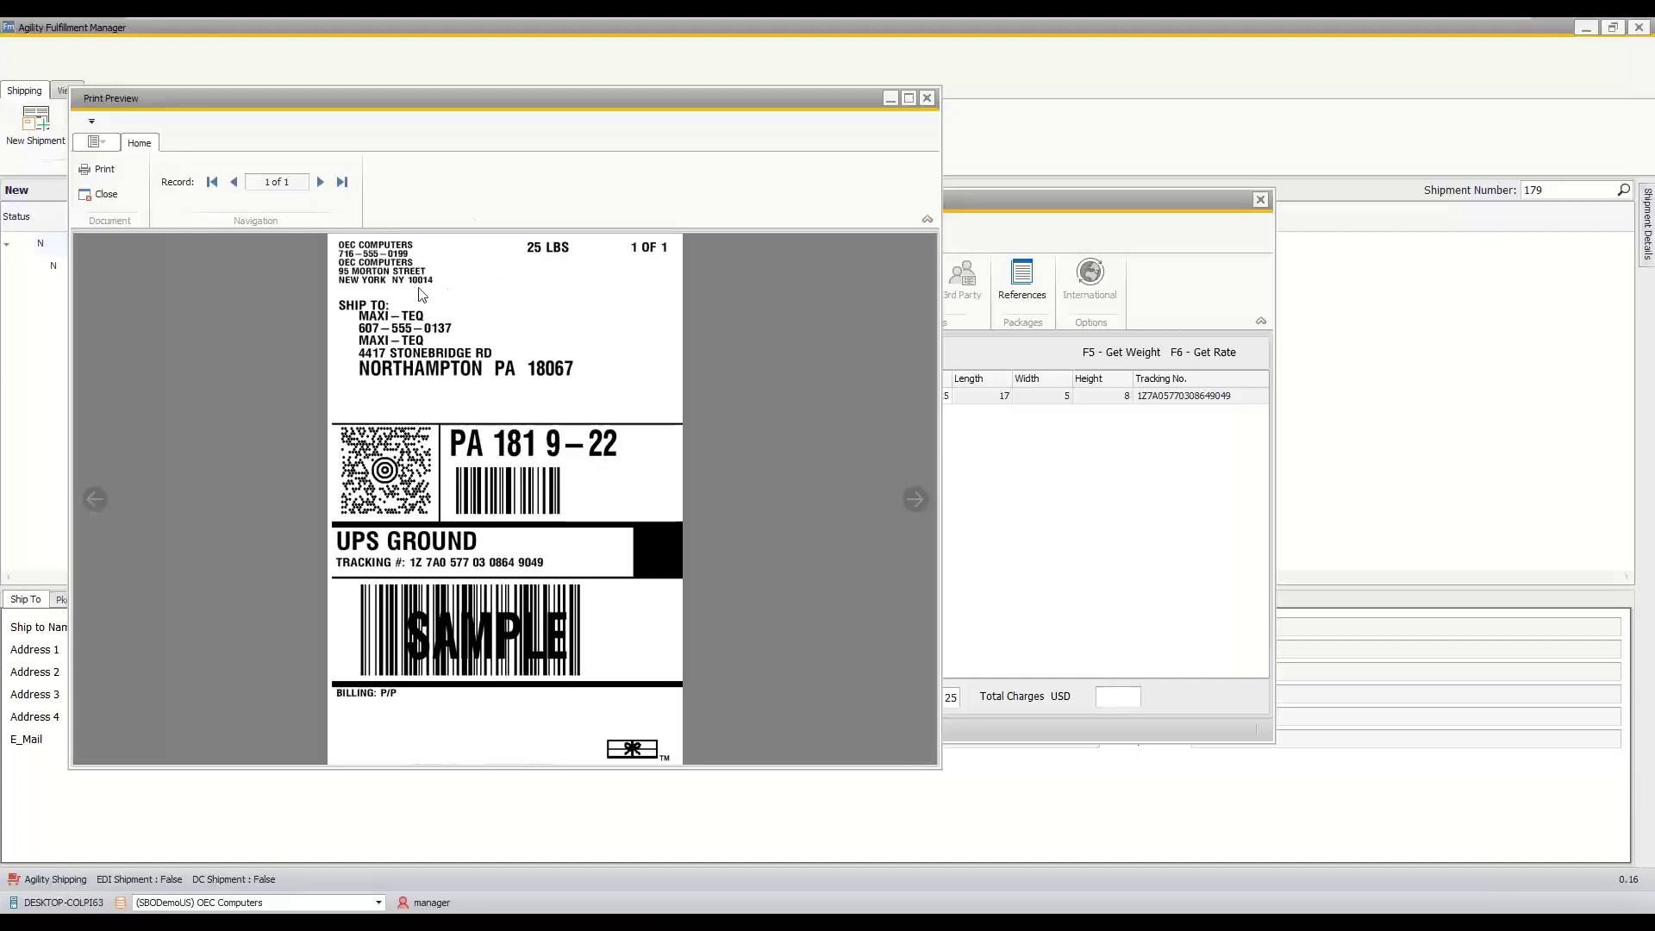
left_click(926, 99)
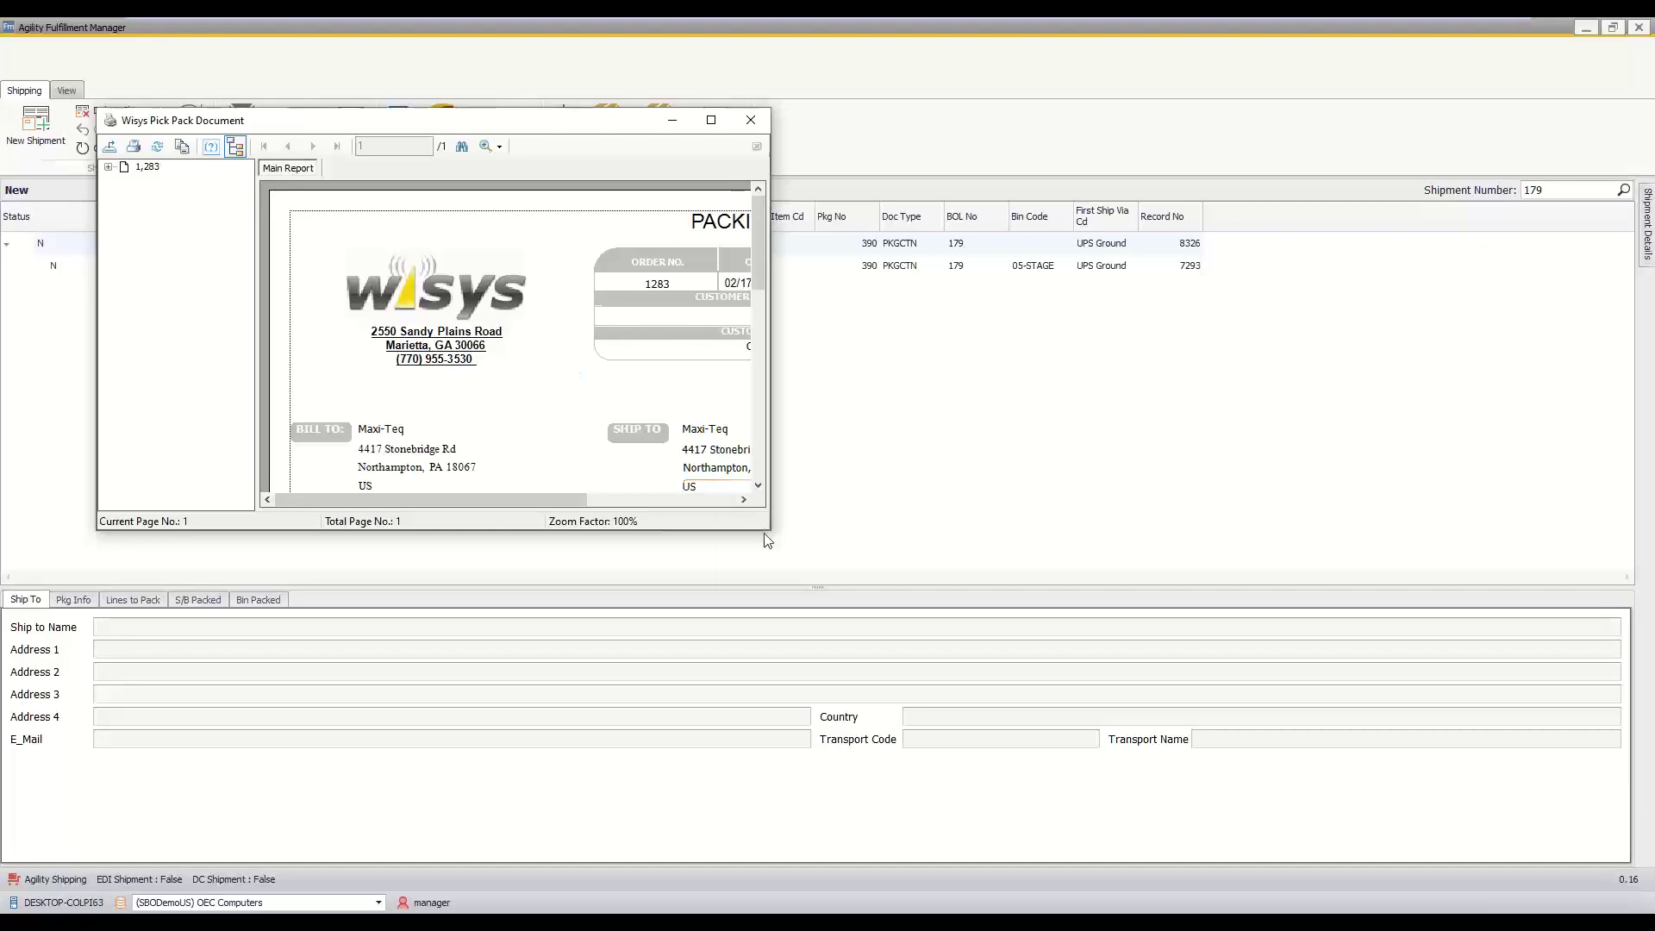
- Enlarge the packing list to review it, close it, and view and close the UPS label preview
left_click_drag(771, 534, 1258, 905)
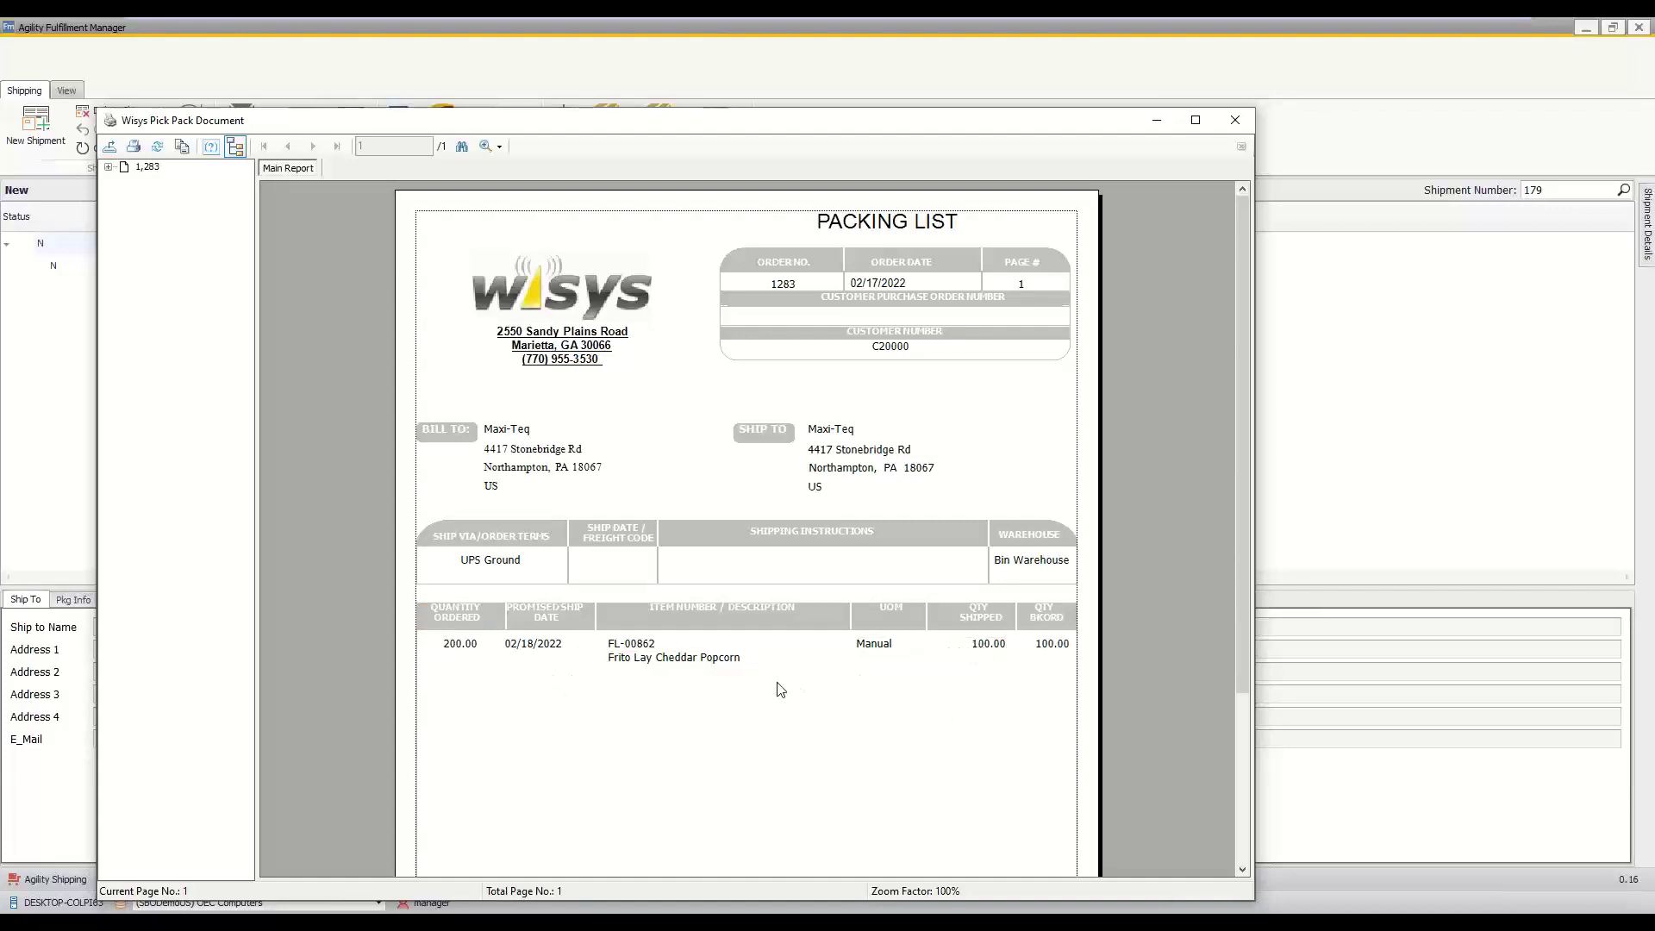
left_click(1234, 125)
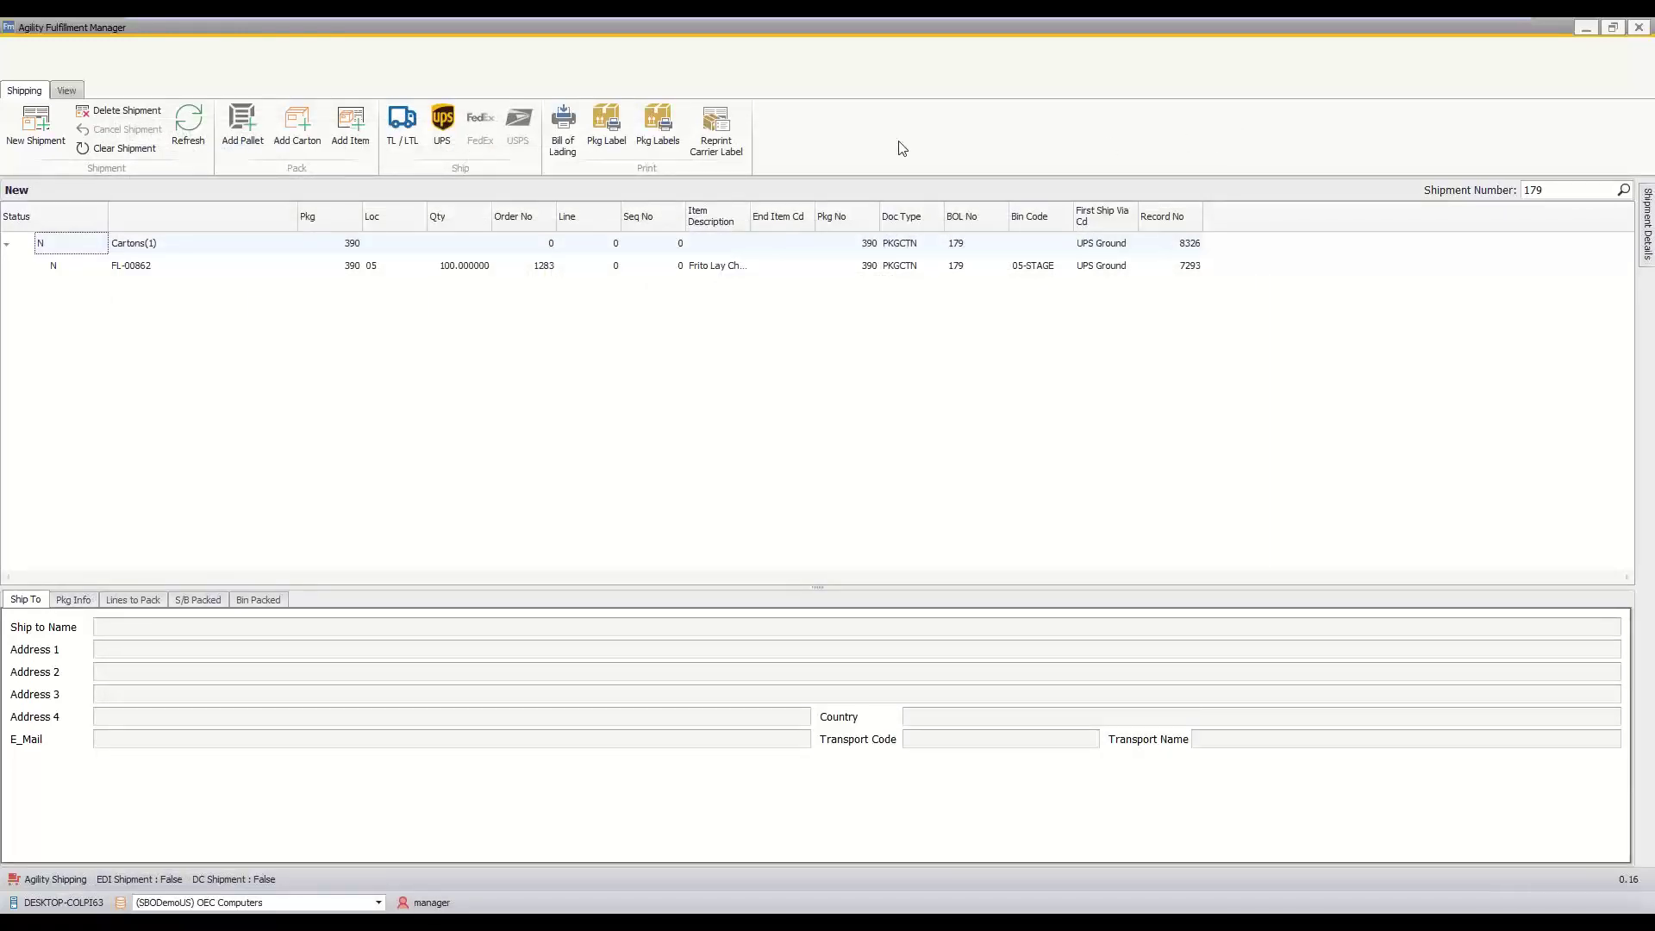
left_click(586, 162)
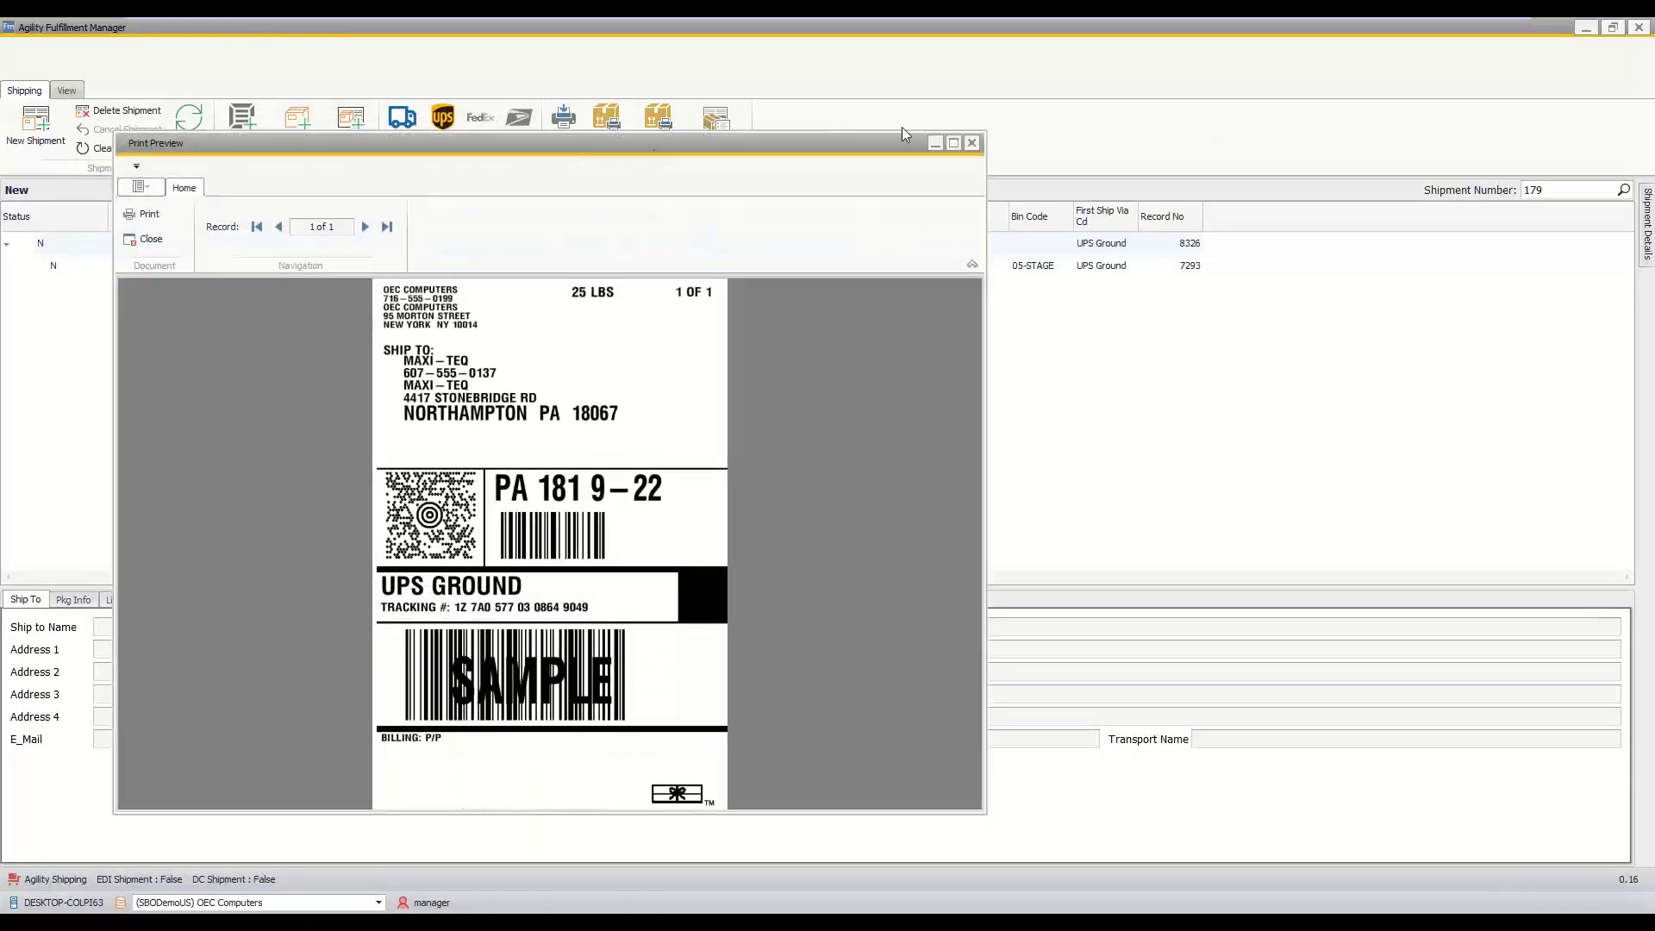
left_click(974, 143)
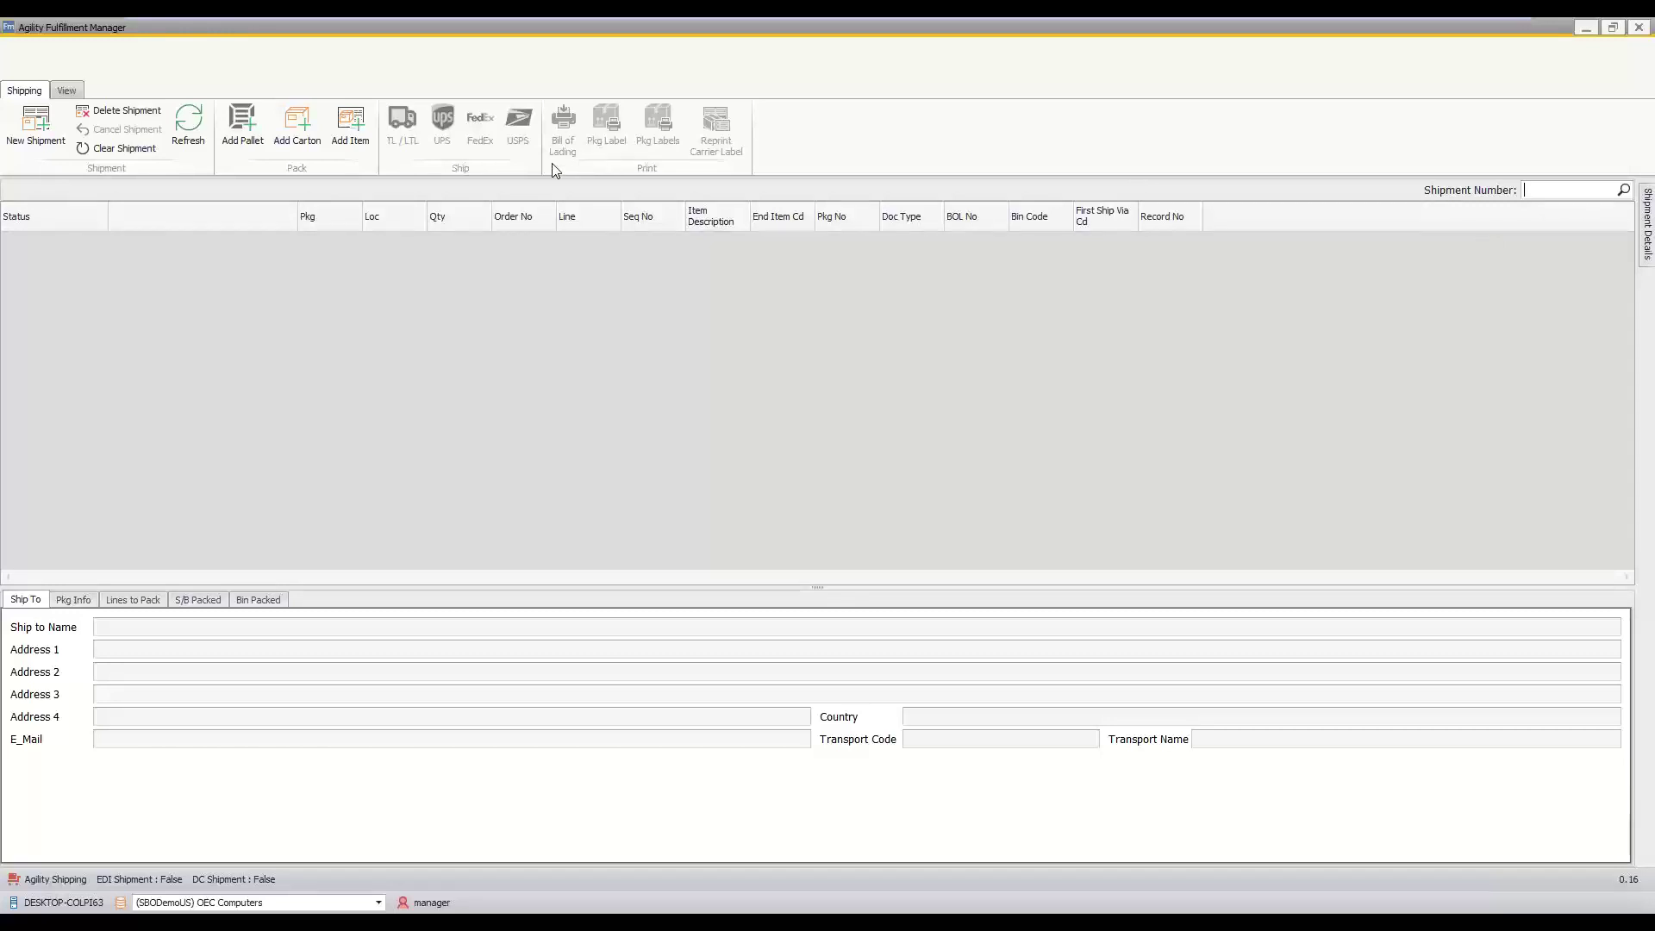
- Switch to SAP Business One, refresh the Maxi-Teq sales order, and view its relationship map to check the linked delivery
left_click(1585, 28)
mouse_move(576, 907)
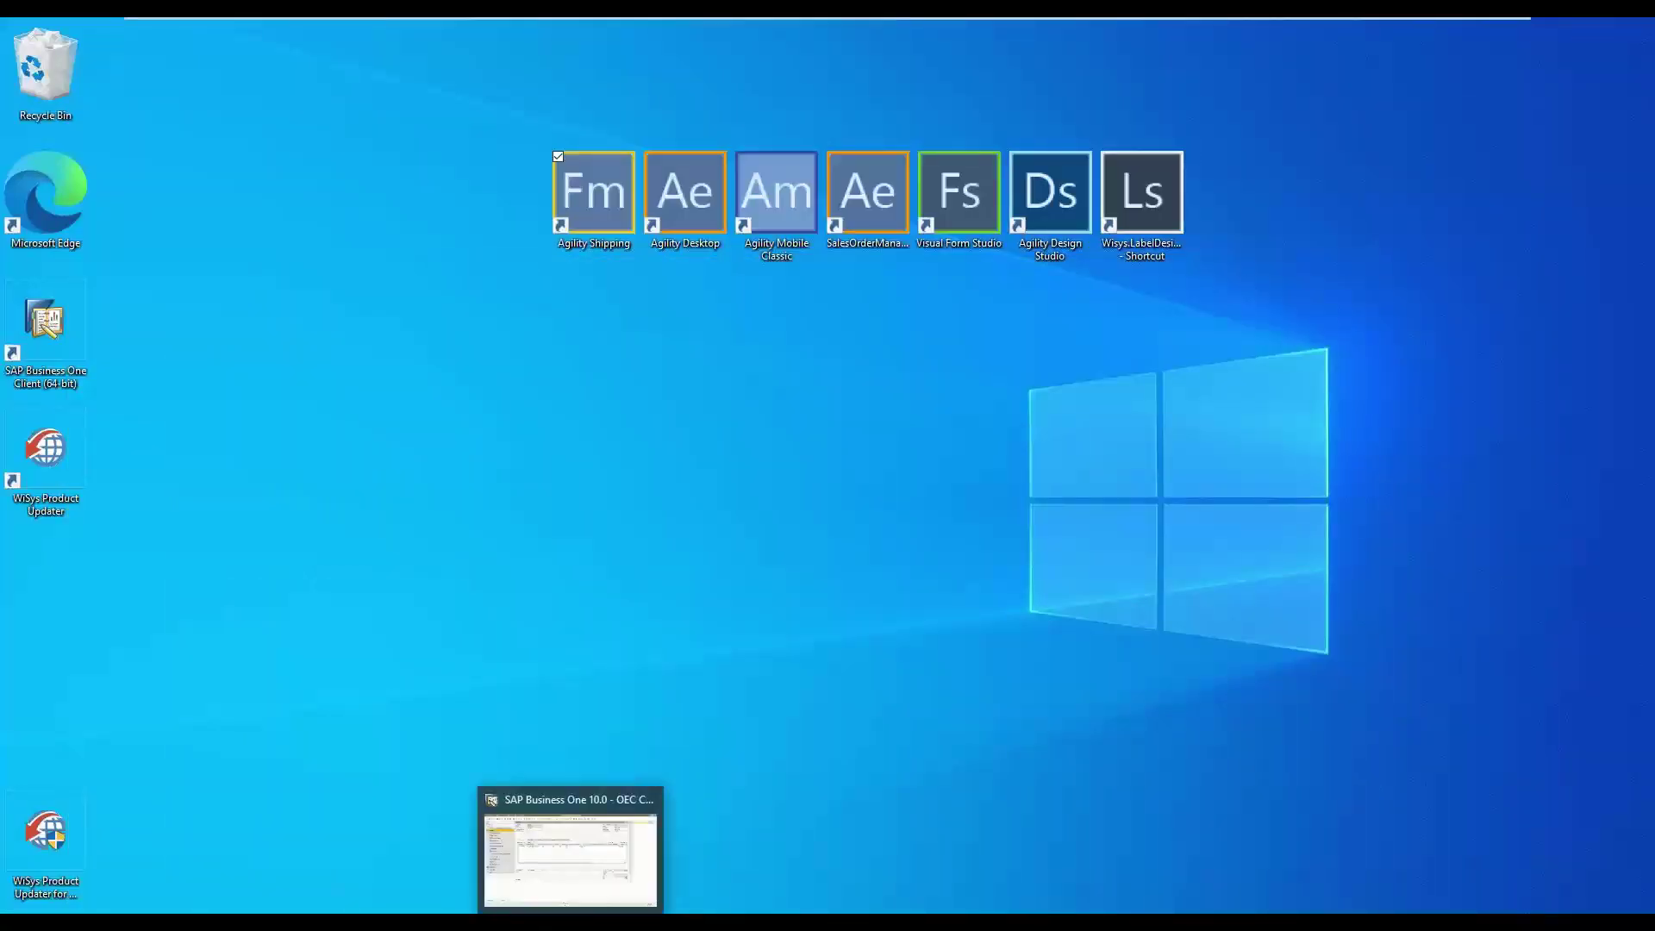
left_click(576, 919)
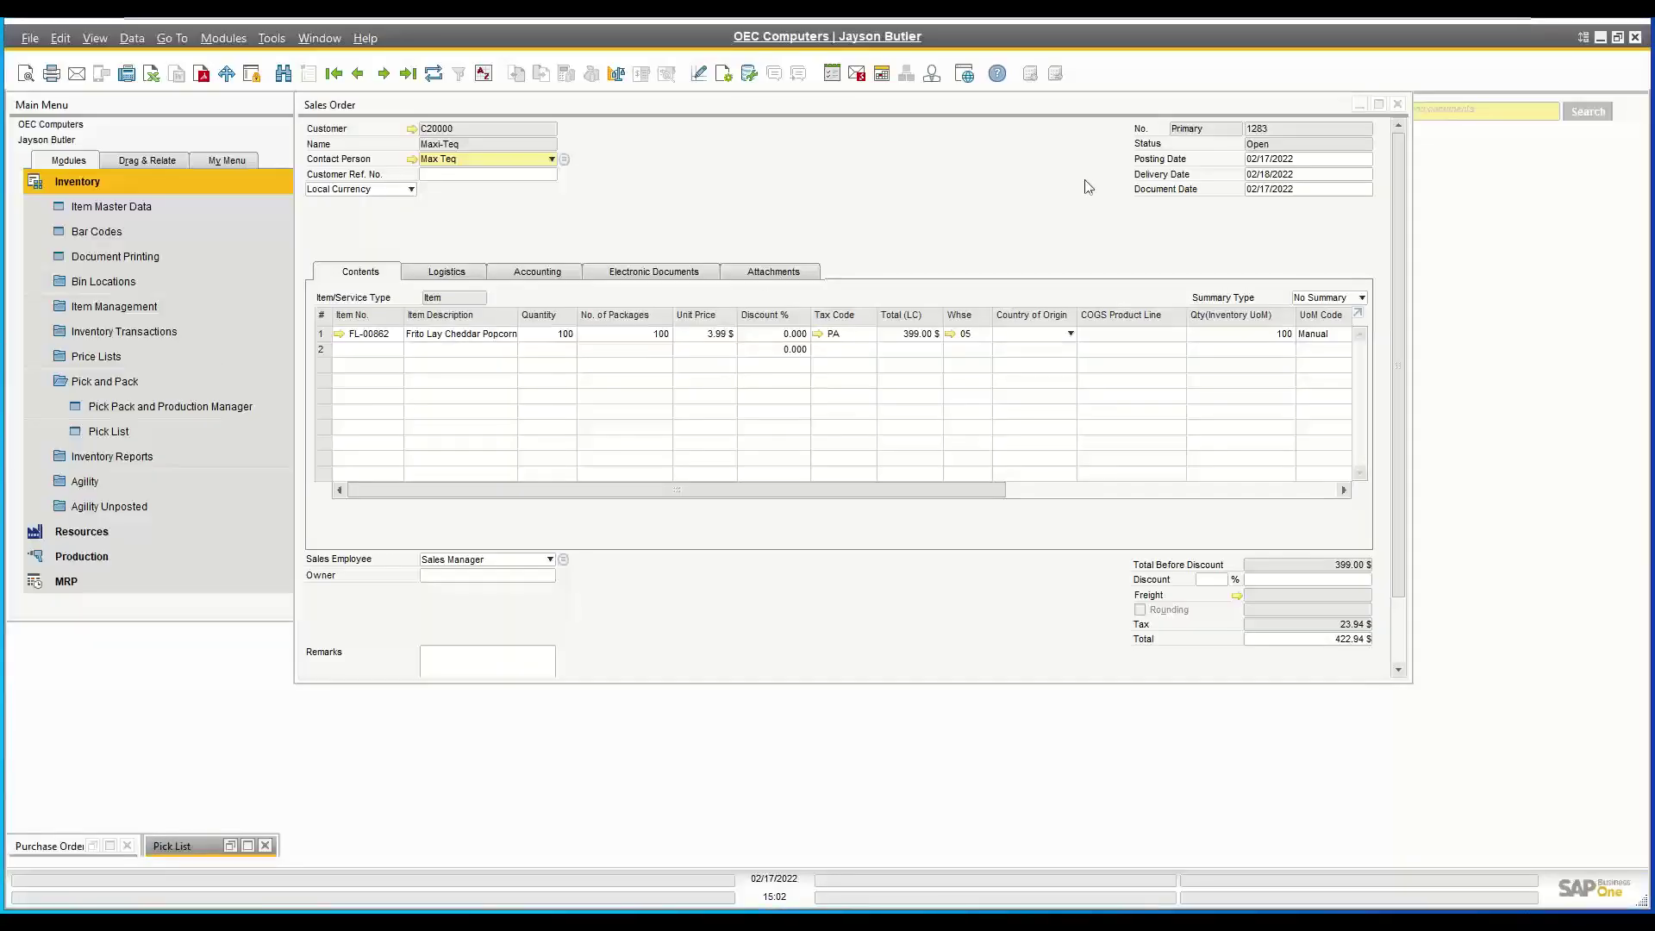
left_click(975, 244)
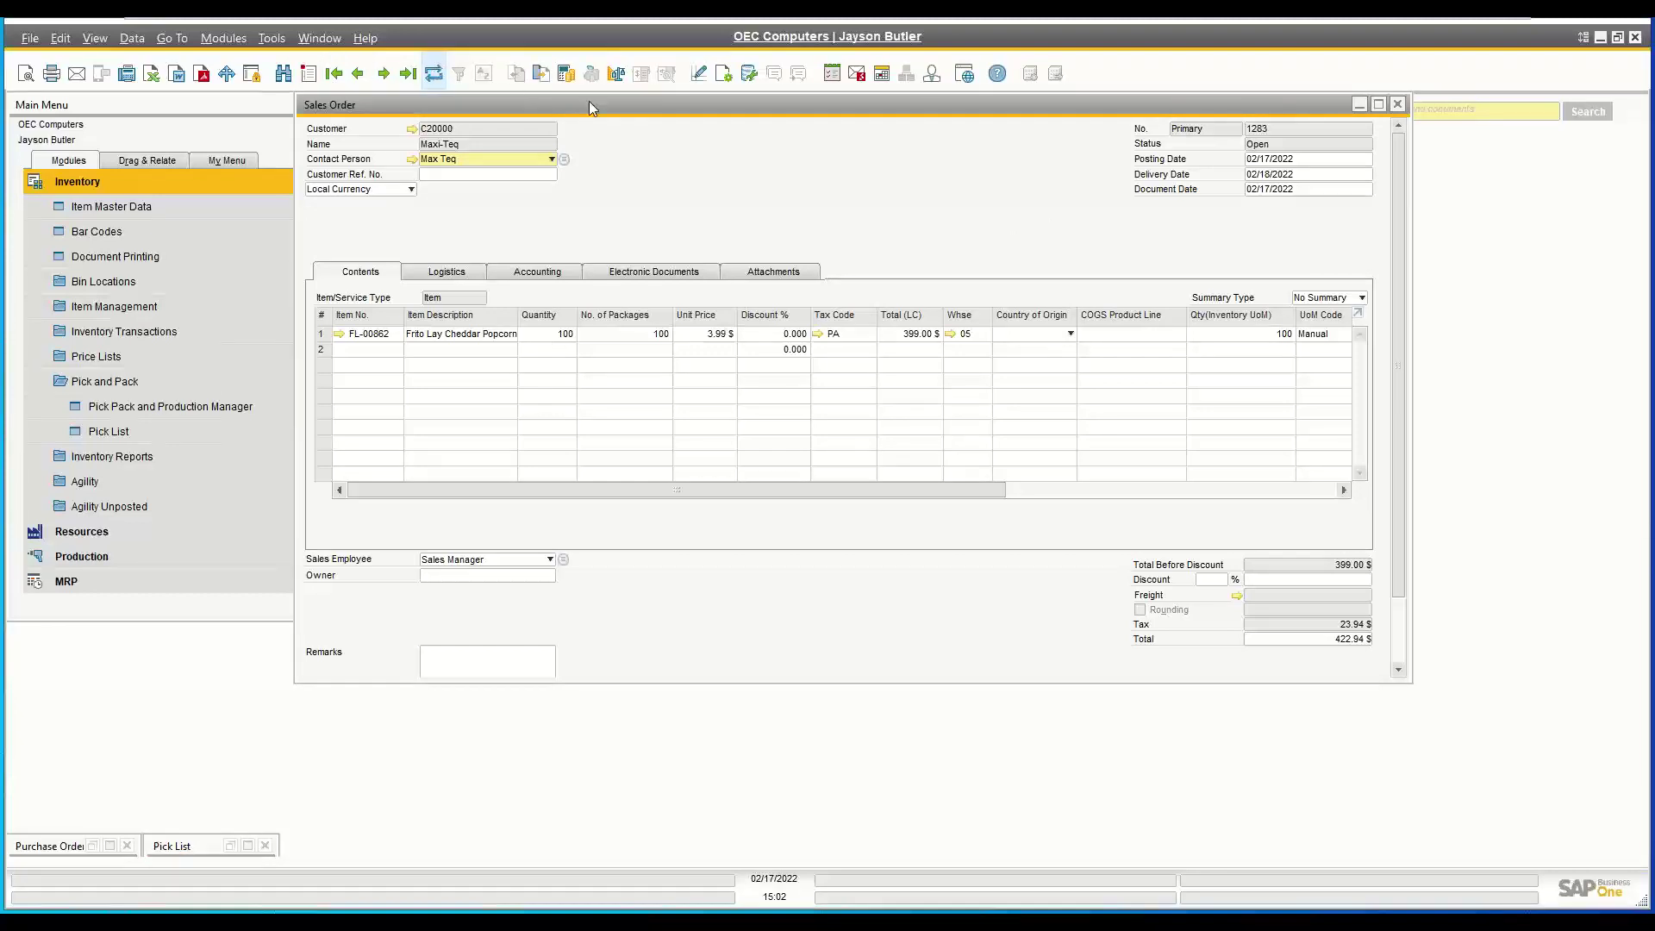
left_click(433, 74)
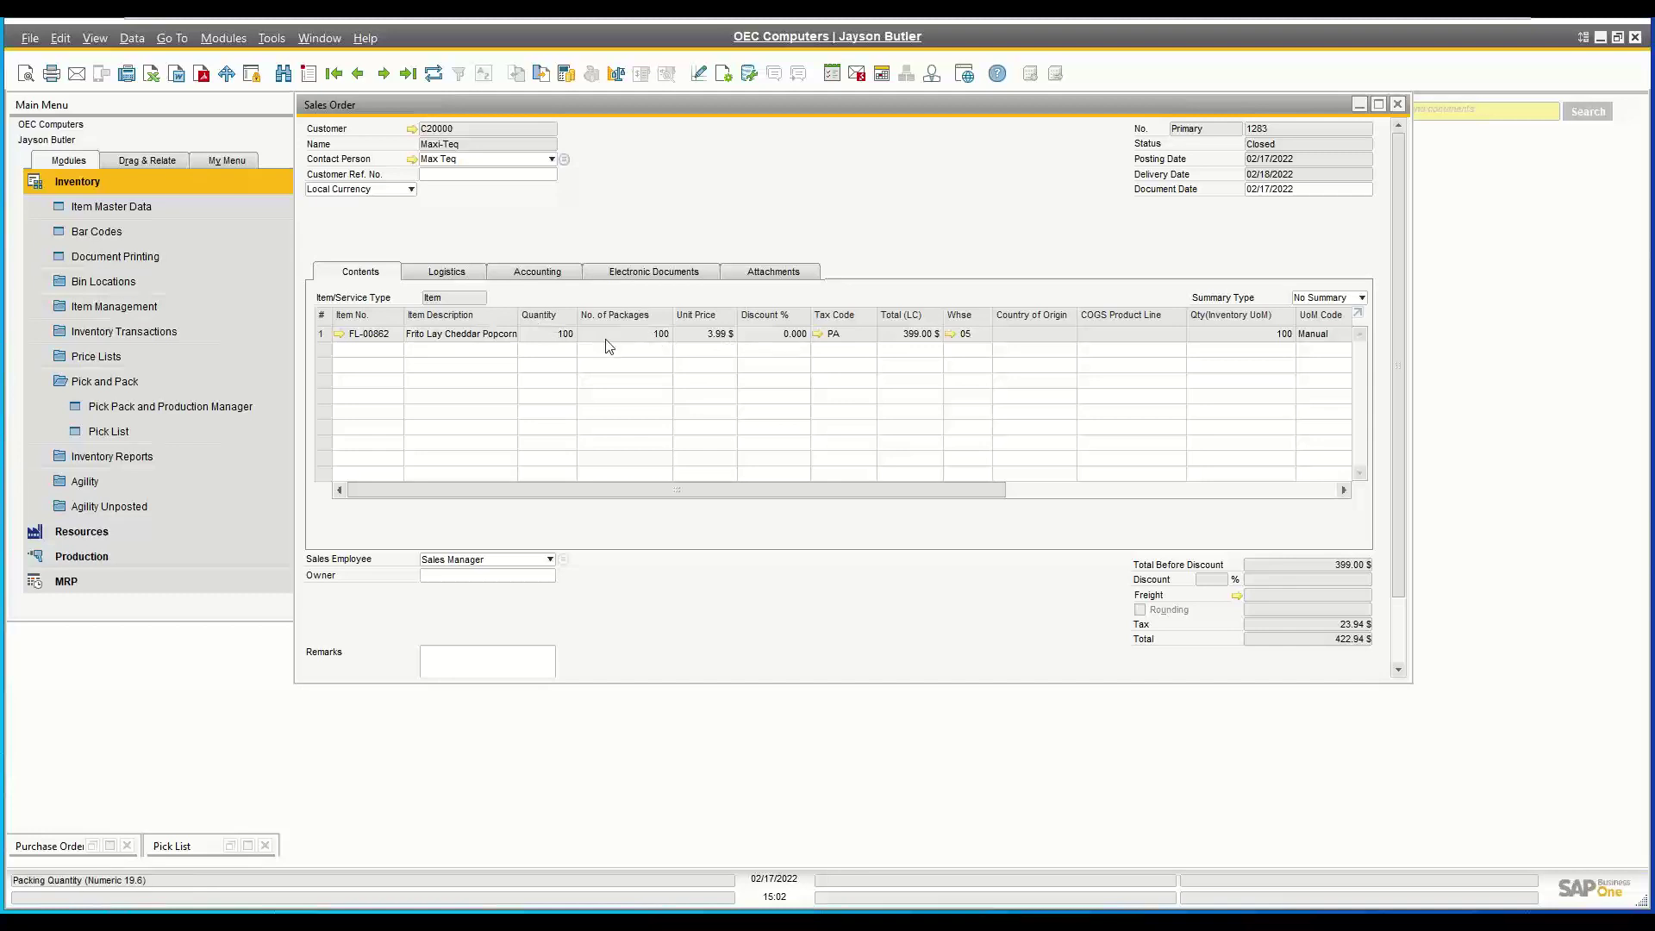
right_click(784, 193)
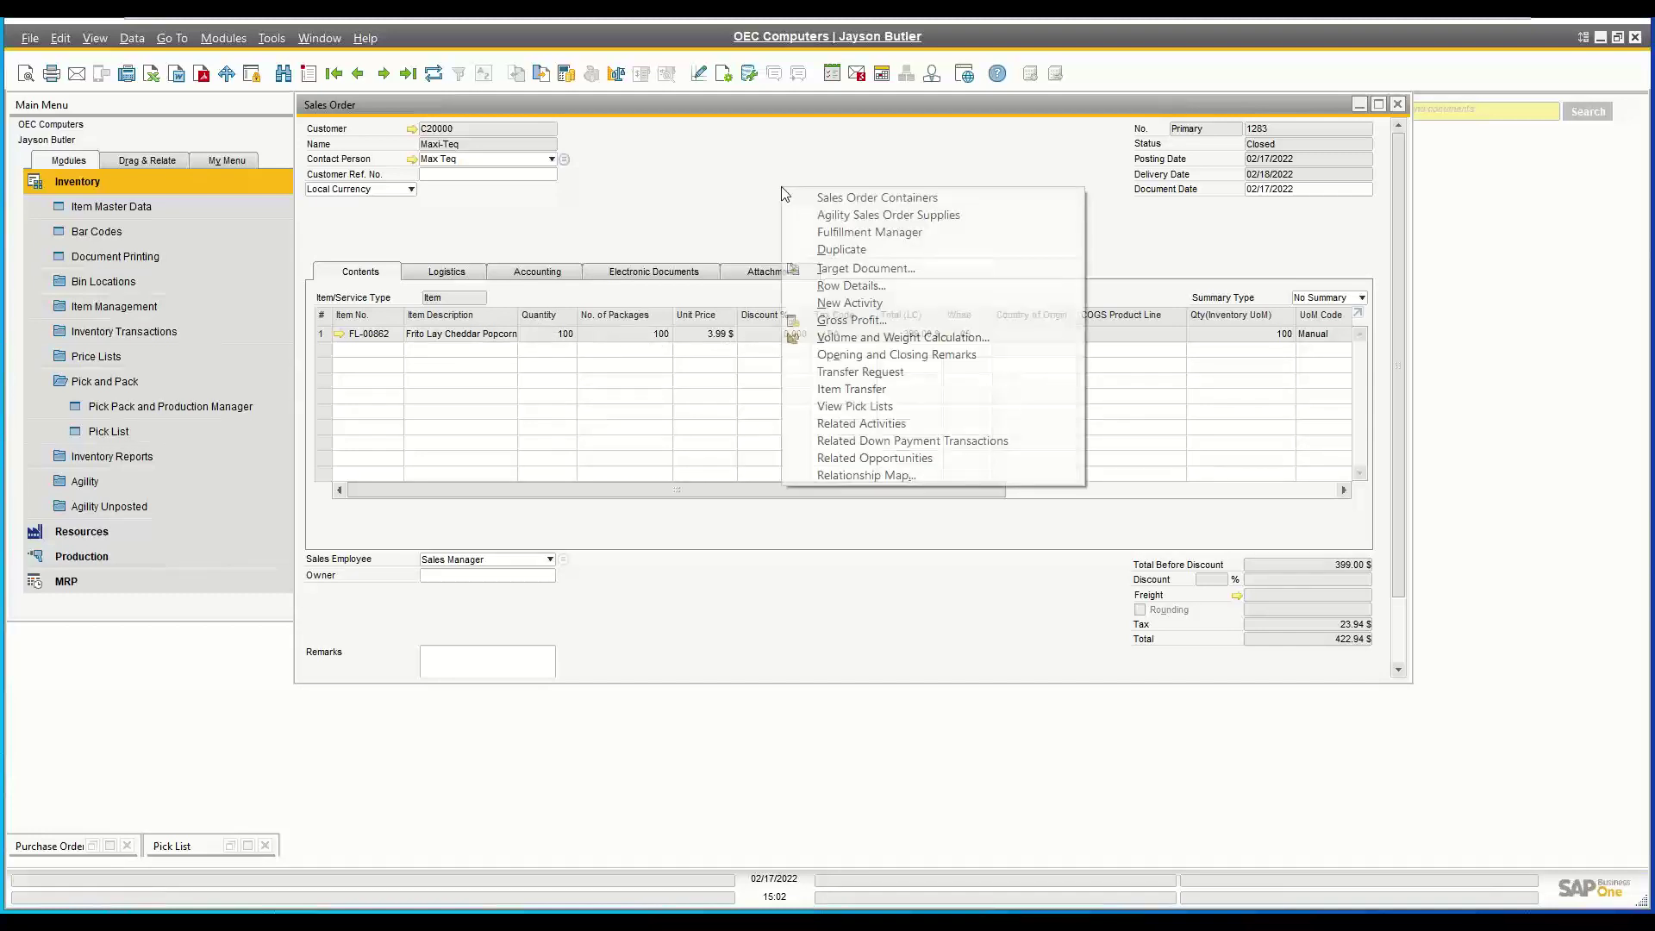
left_click(848, 474)
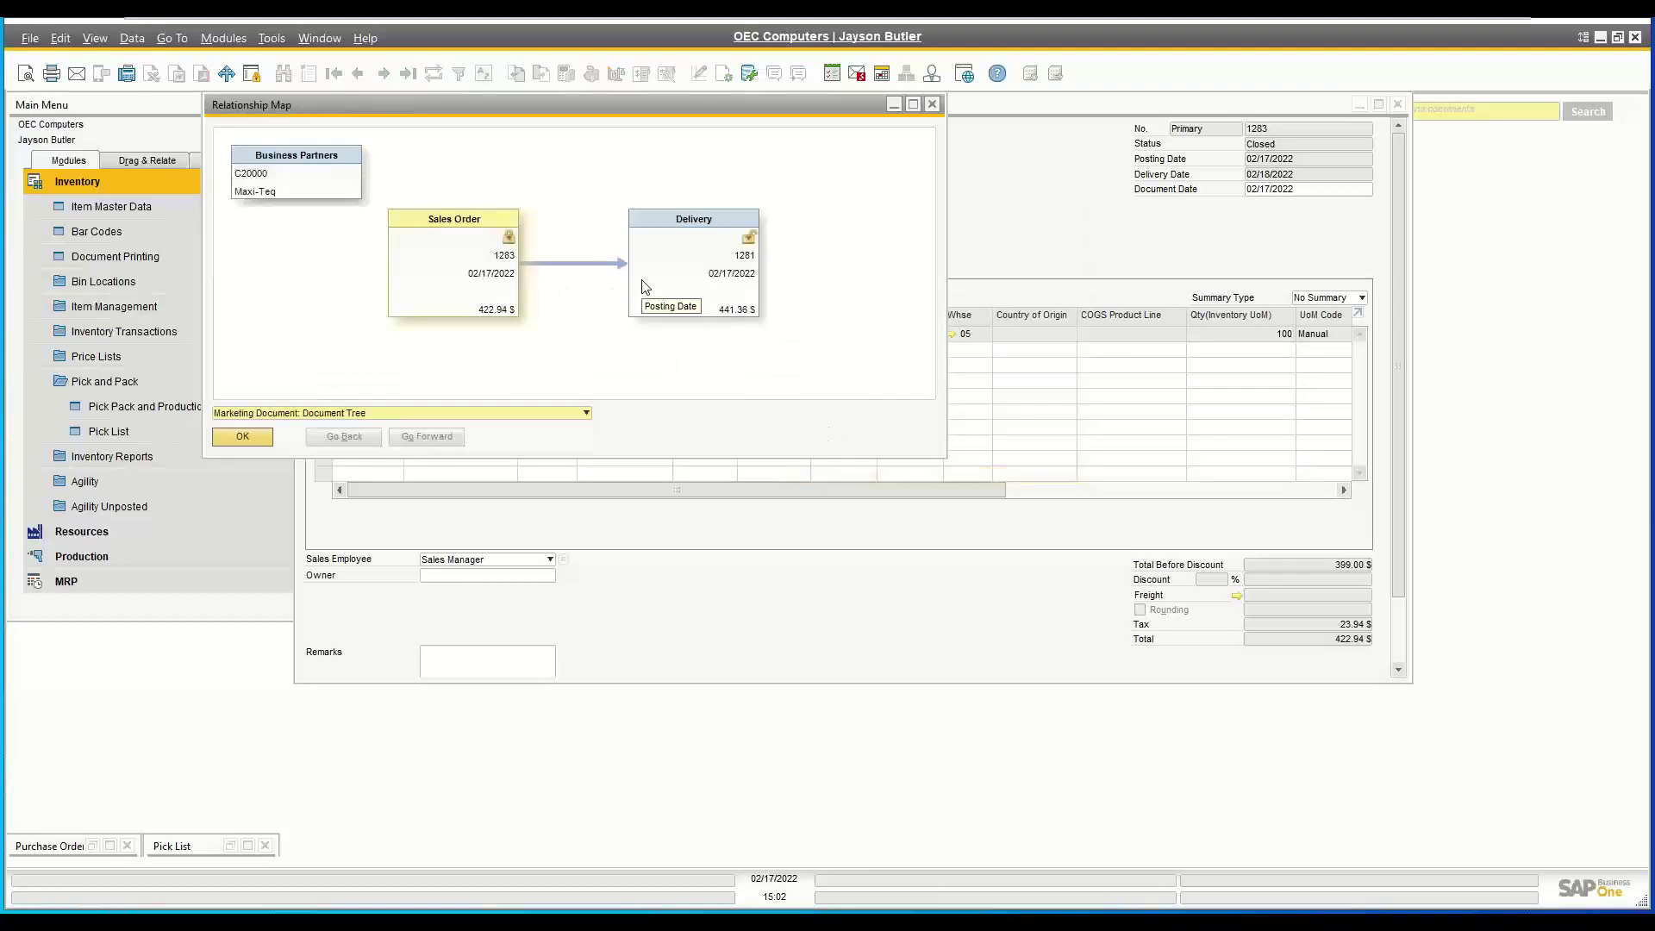
- Open the linked delivery from the relationship map, enlarge it, review its contents and logistics details, and close the delivery and the map
double_click(694, 273)
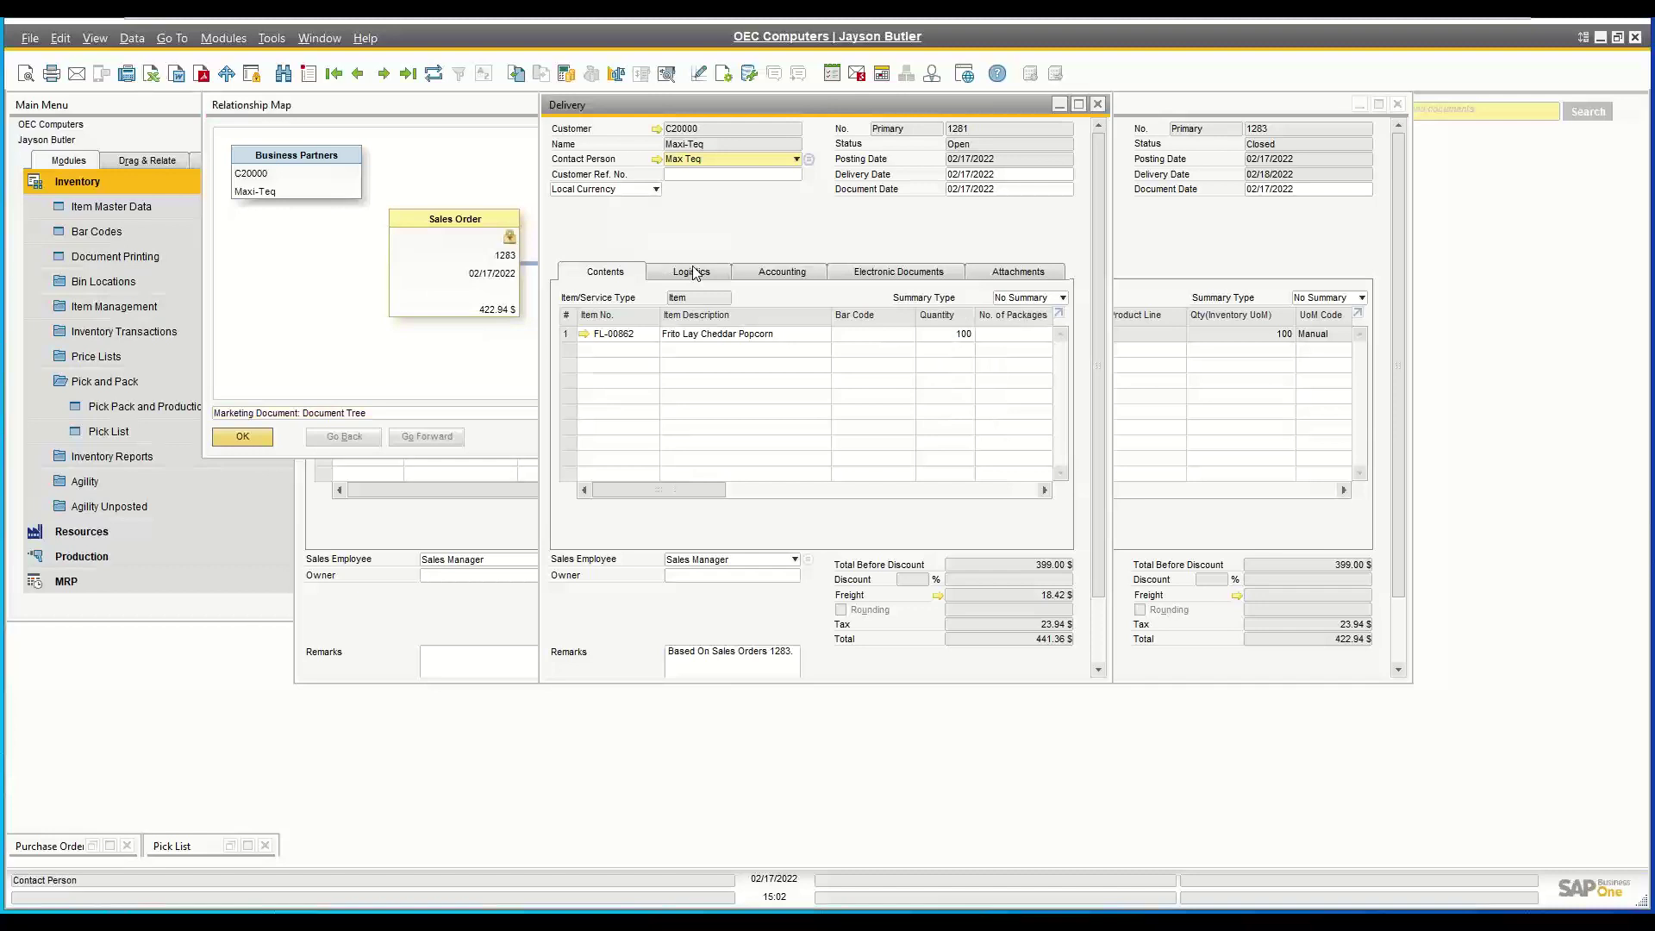
left_click(1079, 104)
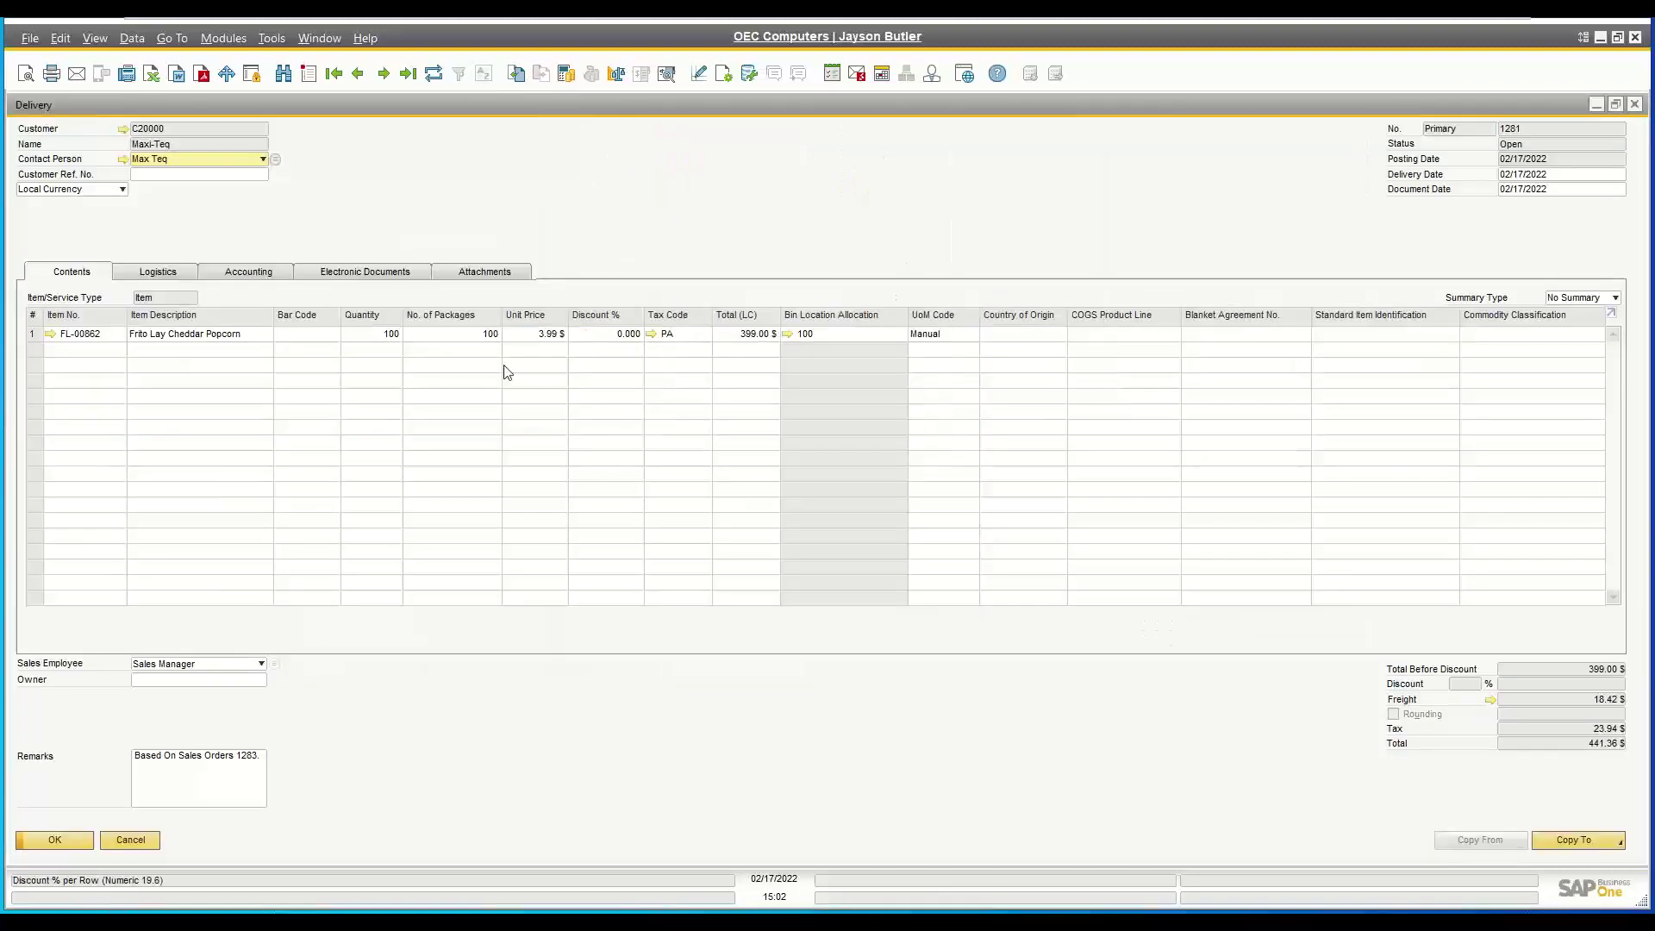
left_click(156, 273)
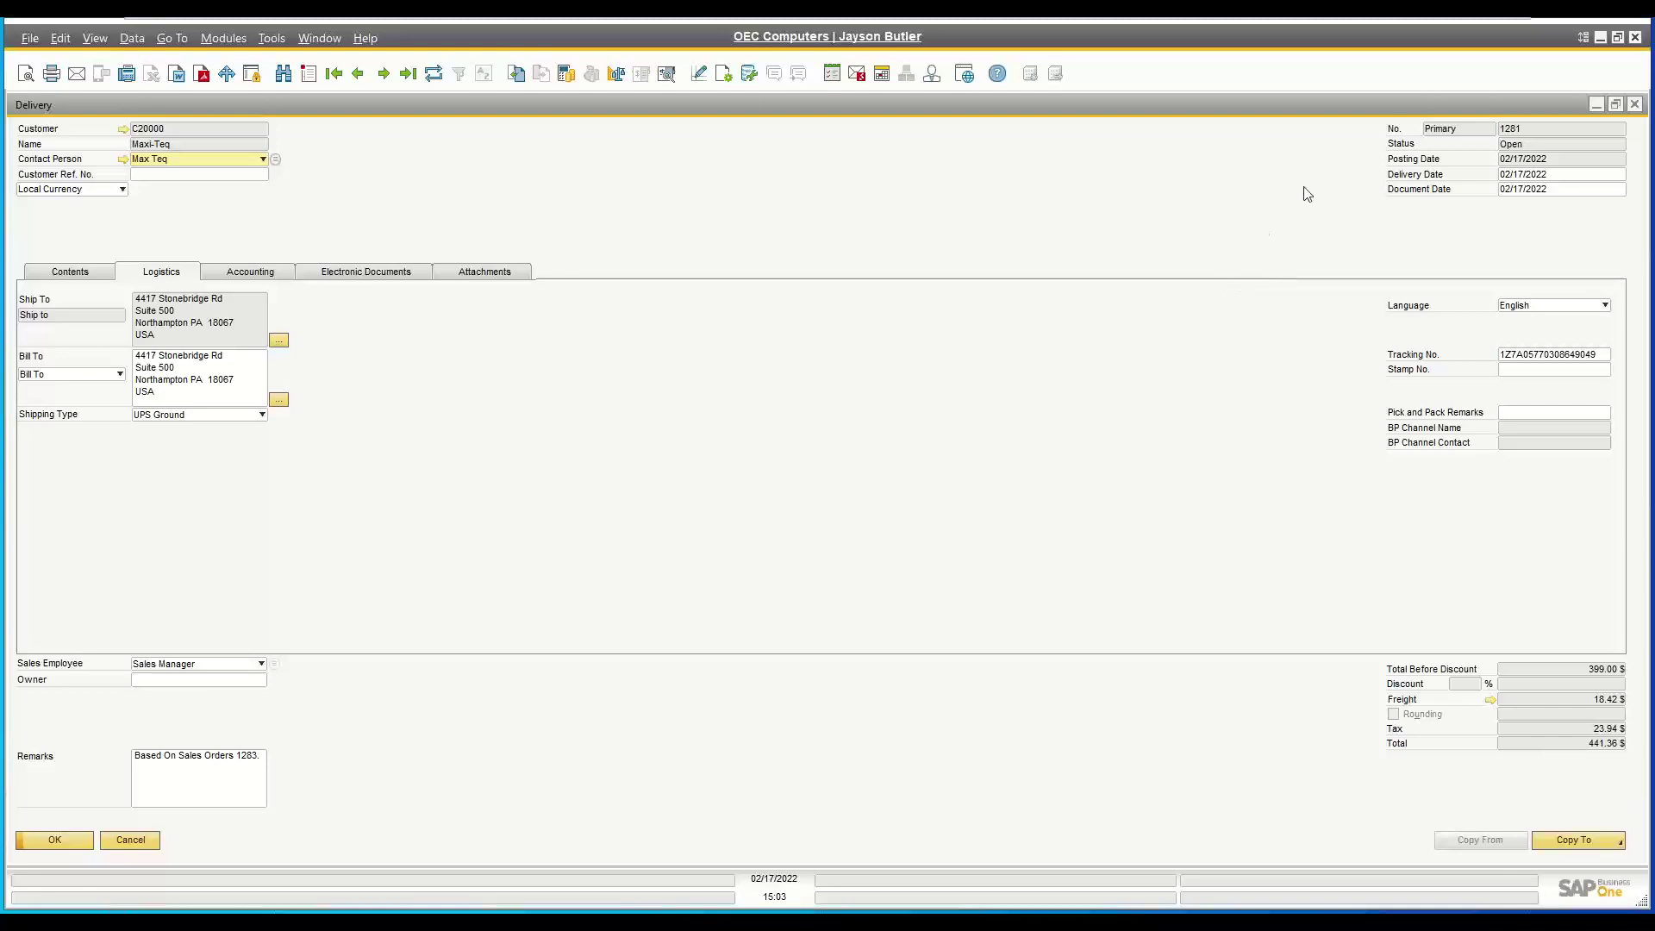
left_click(1634, 105)
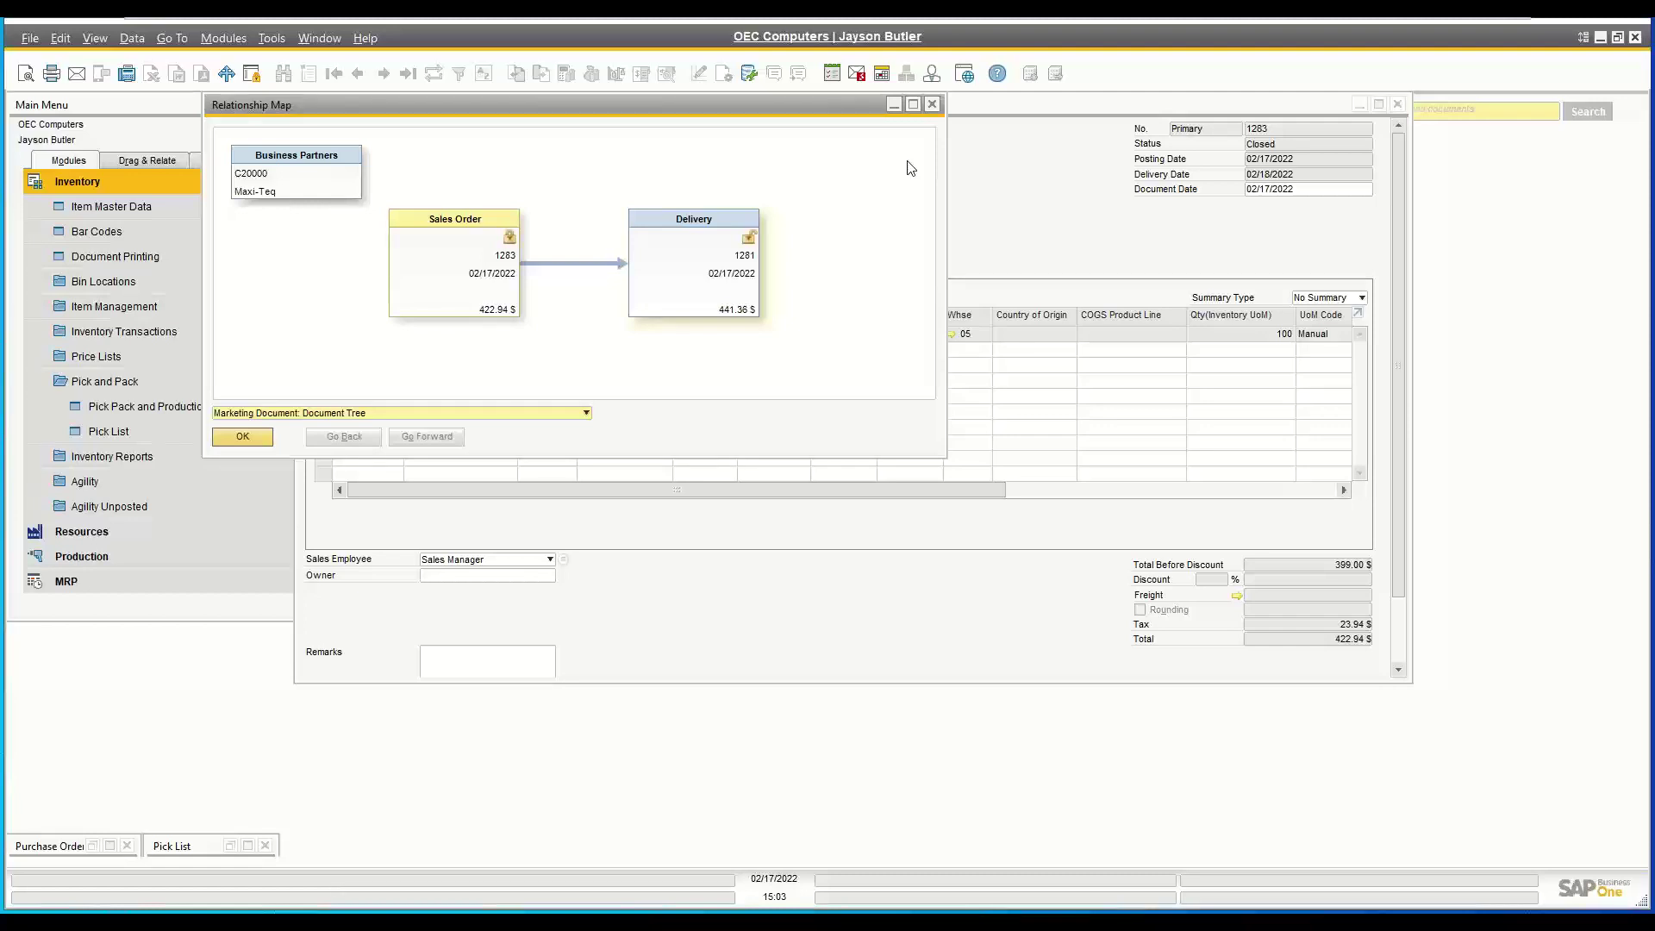
left_click(932, 104)
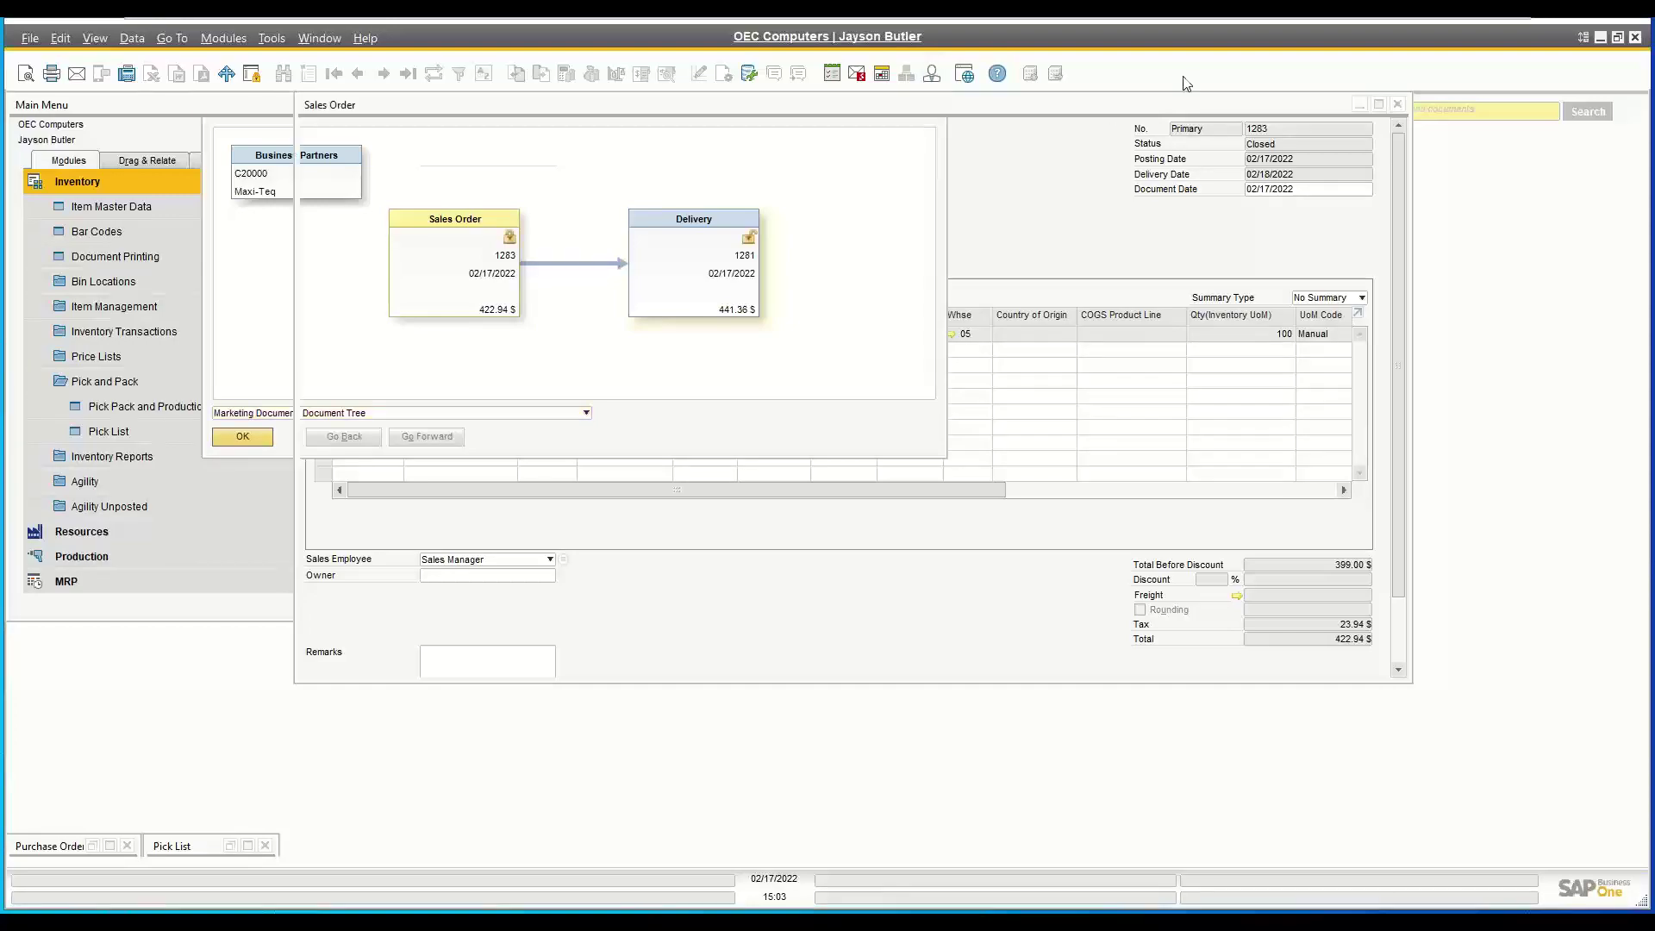
- Switch to the PowerPoint webinar deck and start the slide show from slide 14, "How can WiSys Help Today?"
left_click(1600, 37)
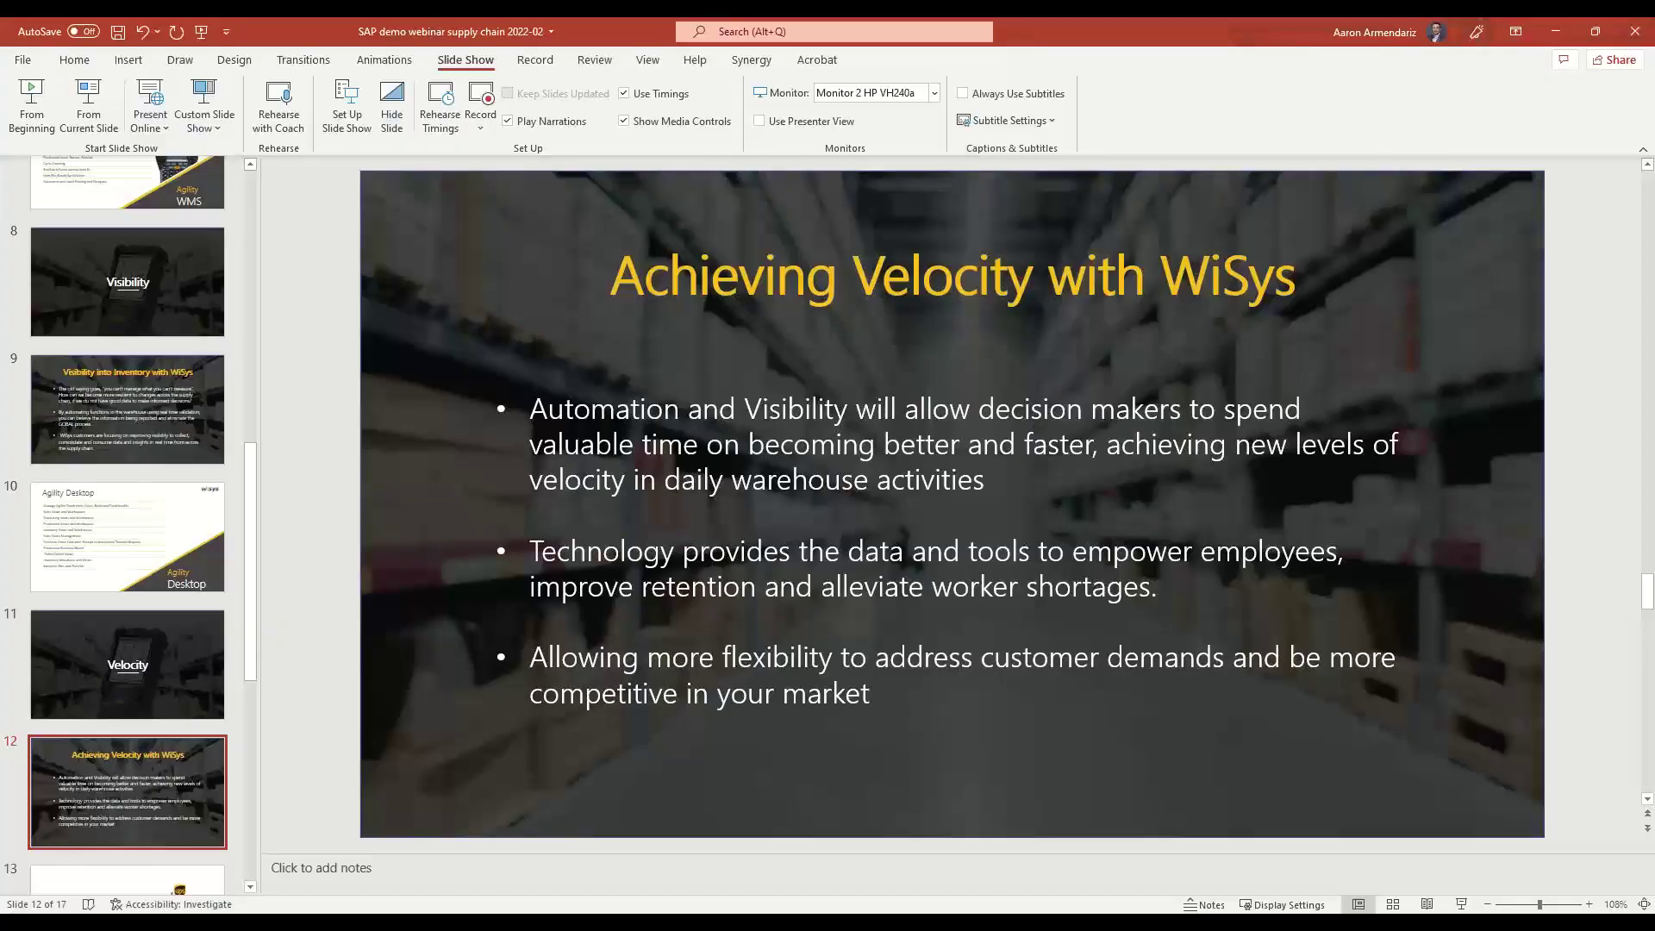
left_click(549, 626)
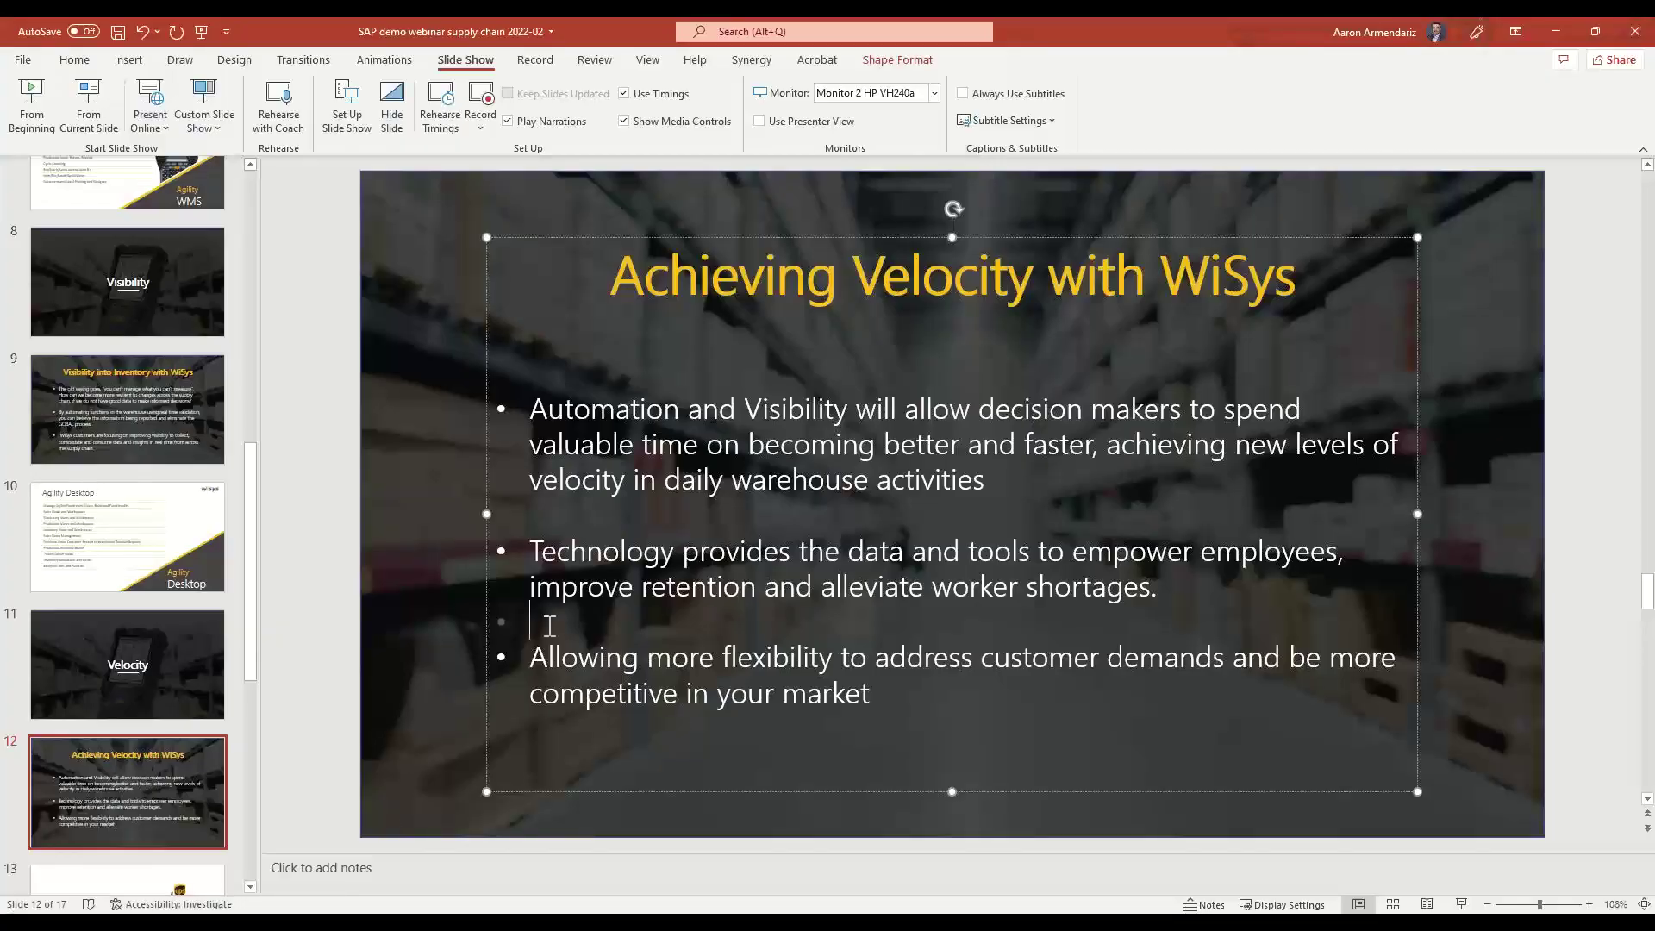
scroll(213, 781, "down", 2)
left_click(213, 782)
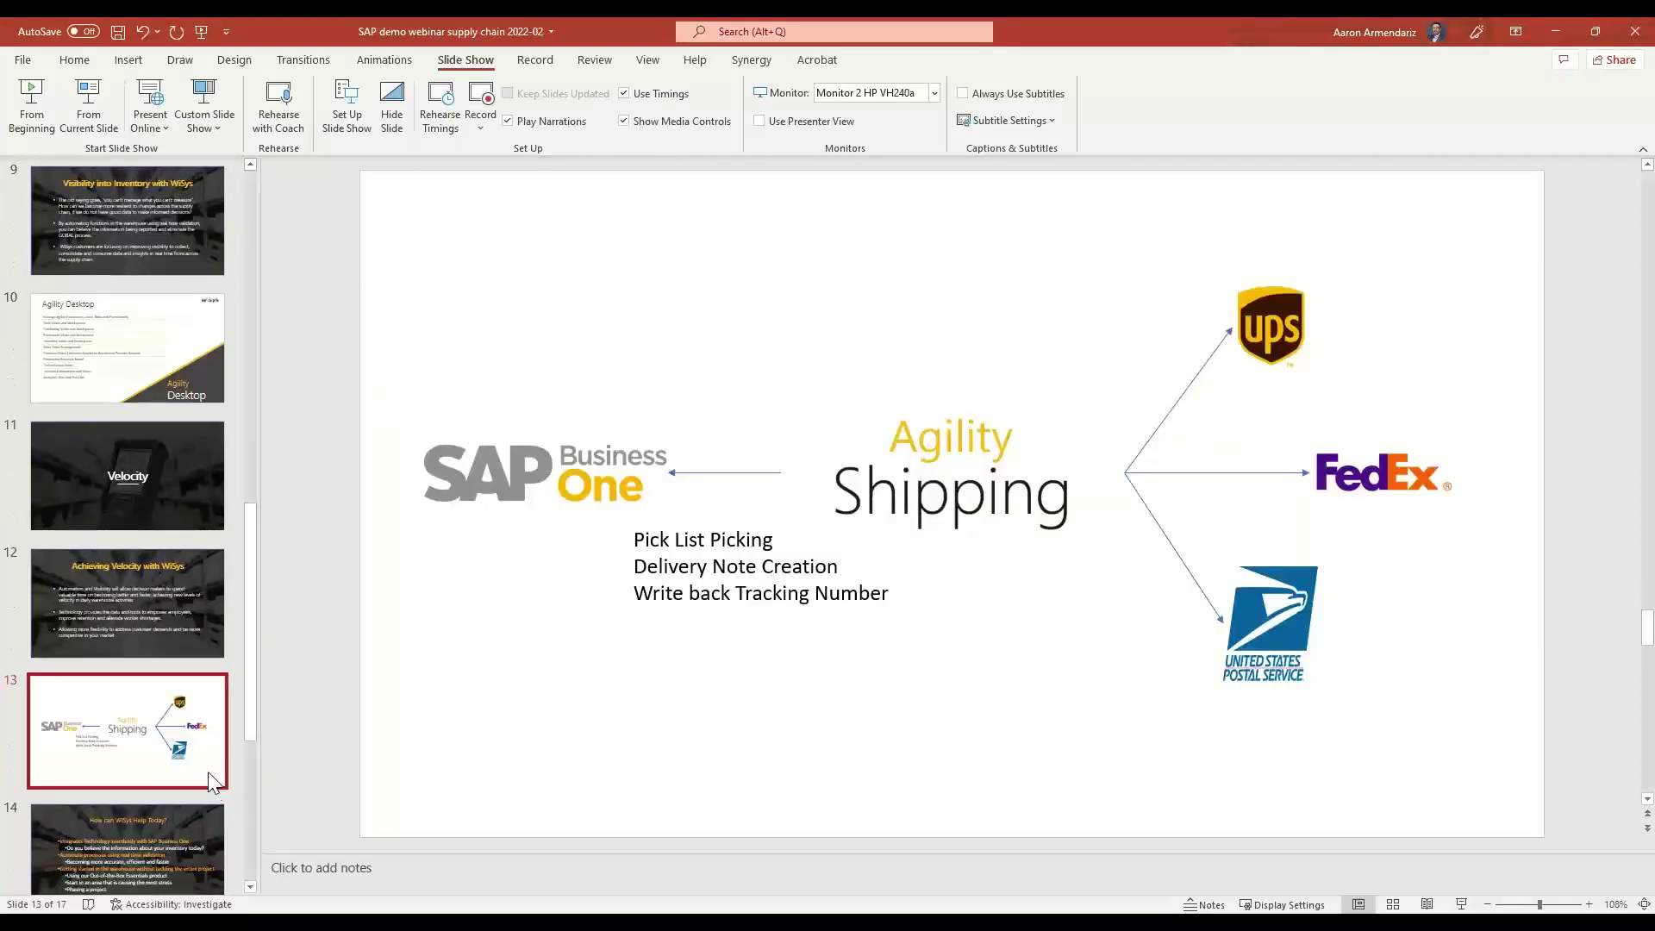
left_click(158, 814)
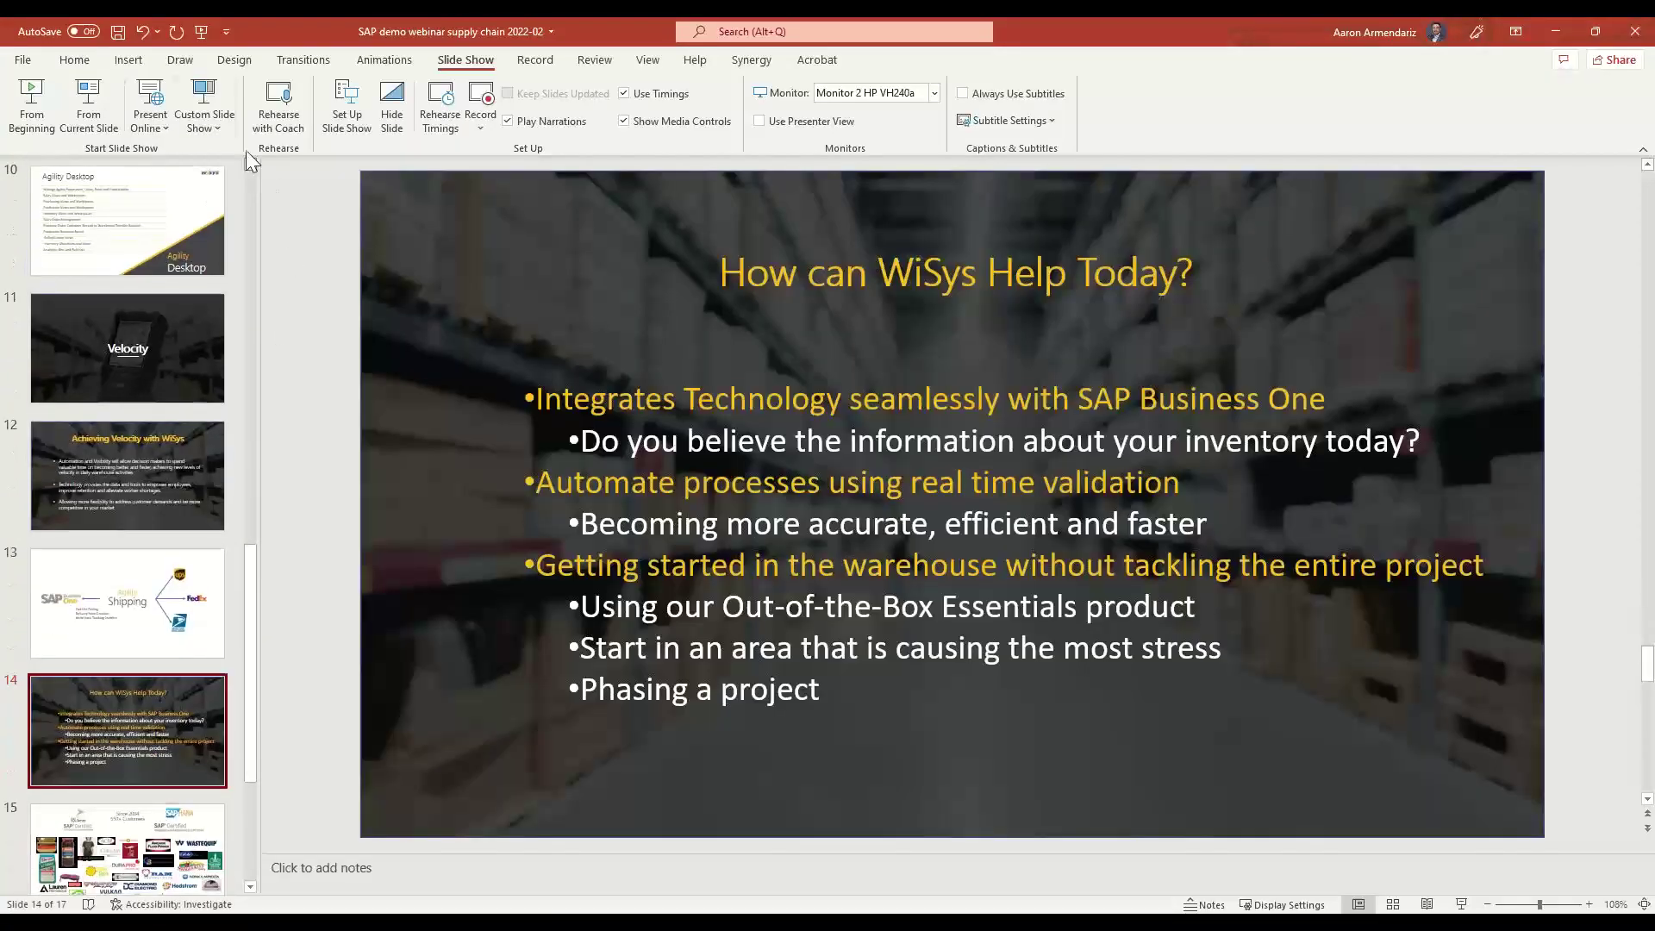
left_click(102, 95)
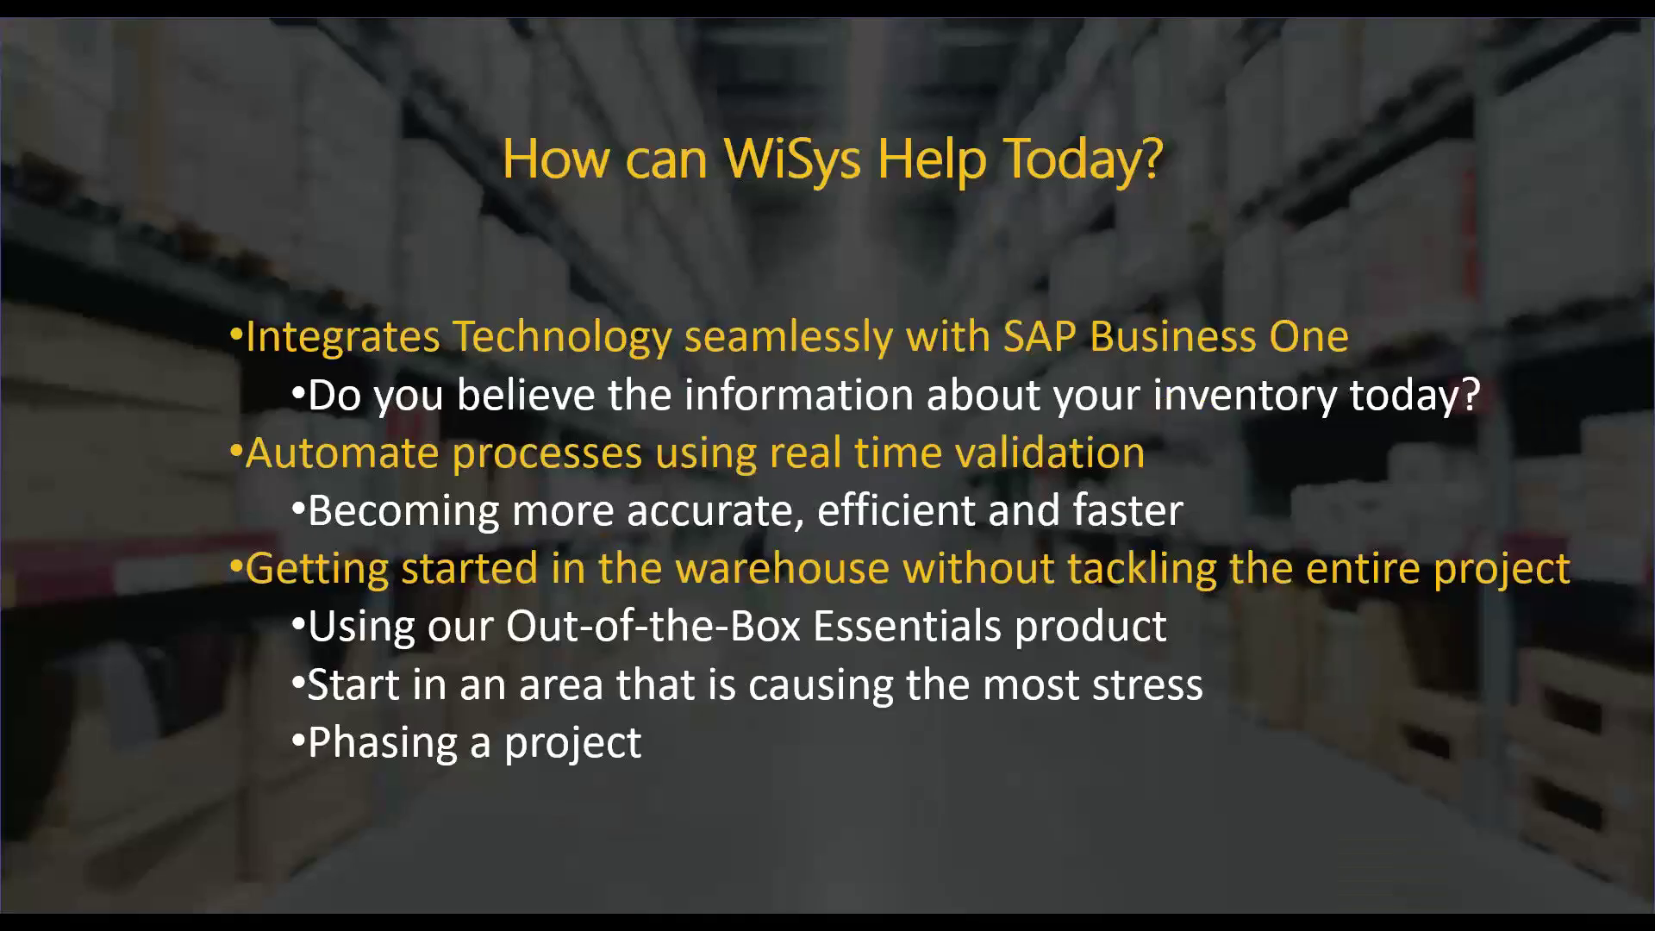